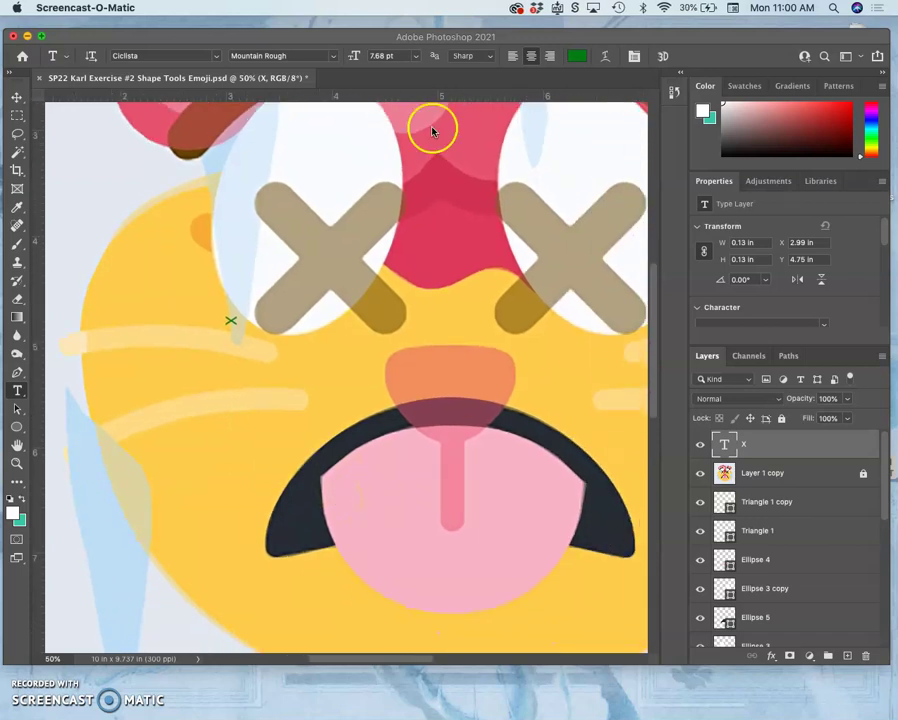
Step: Edit the small X text layer, zoomed in, and set its font to Akka
left_click(416, 37)
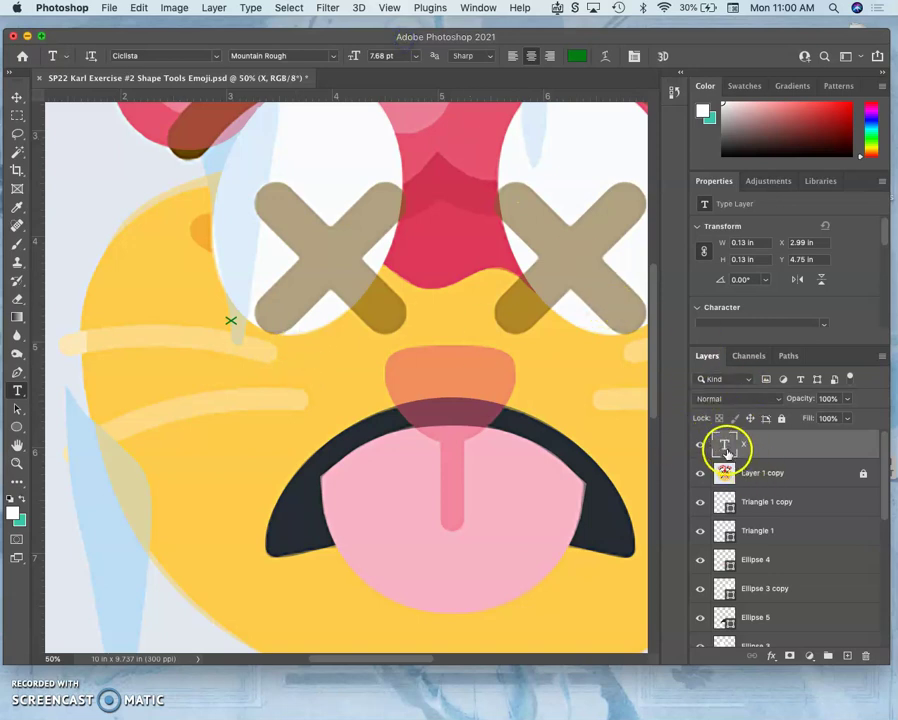
double_click(727, 451)
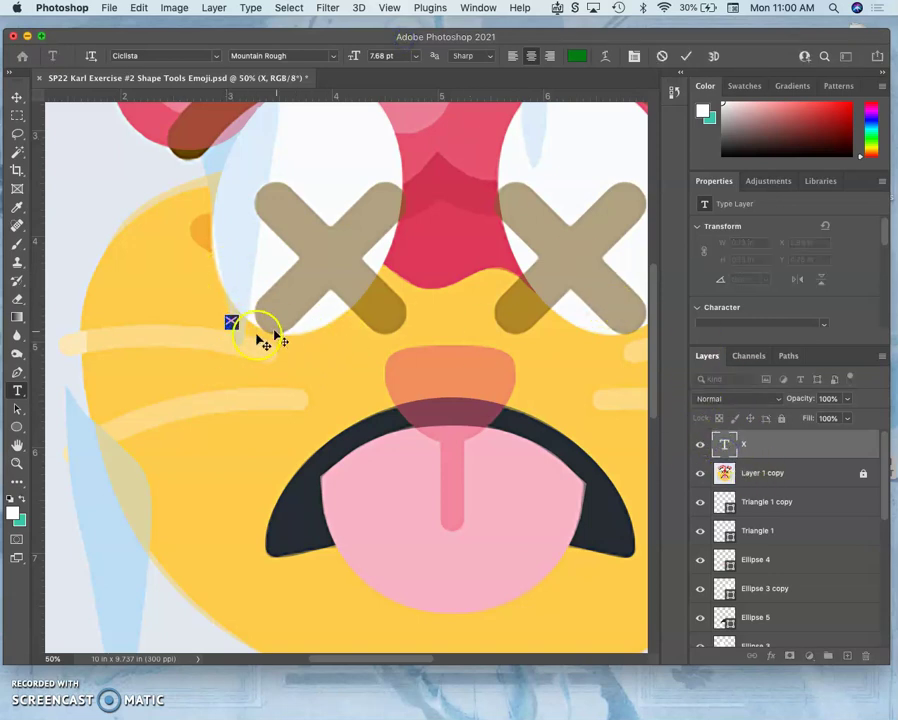
key("super+equal")
key("super+equal")
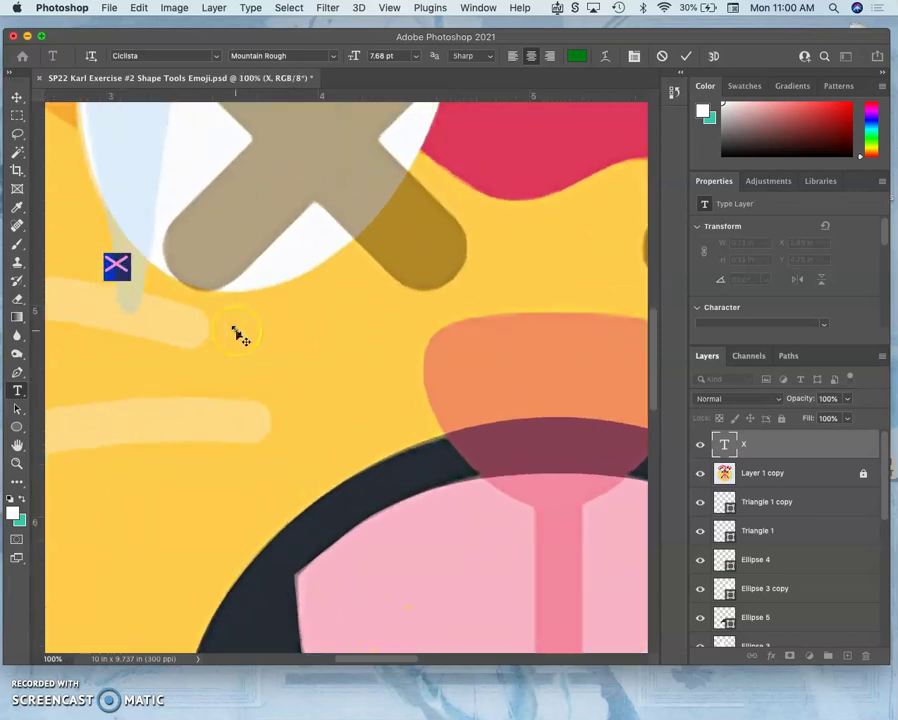
left_click(216, 56)
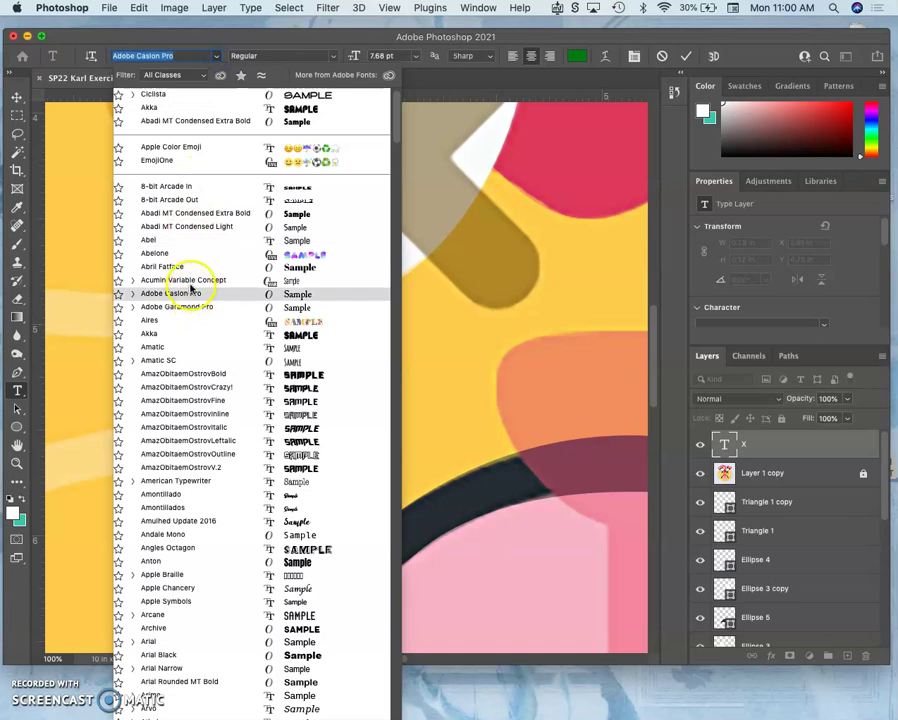
left_click(186, 336)
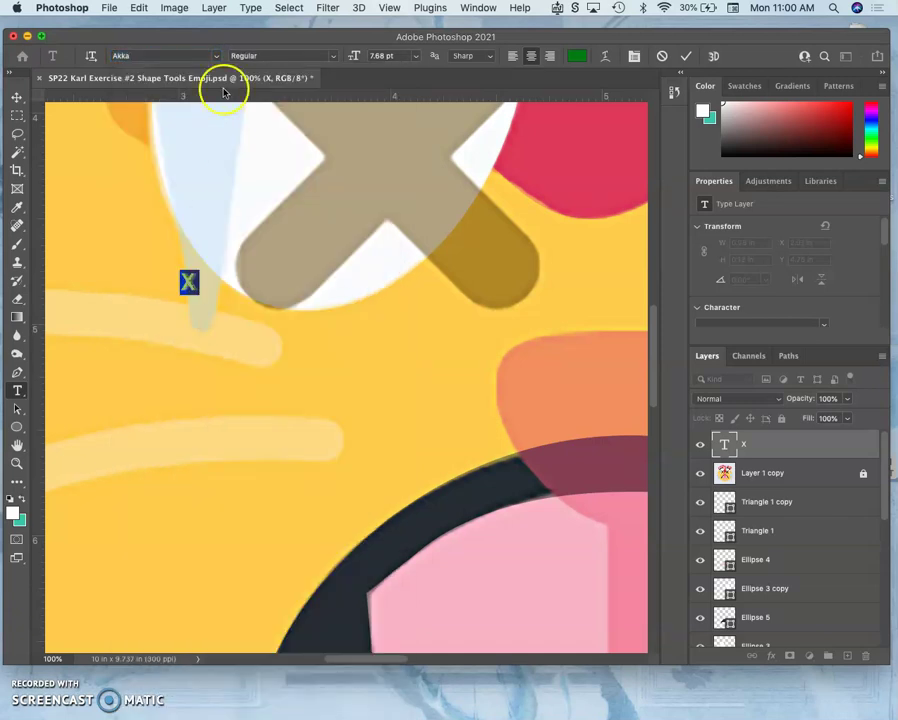
left_click(334, 57)
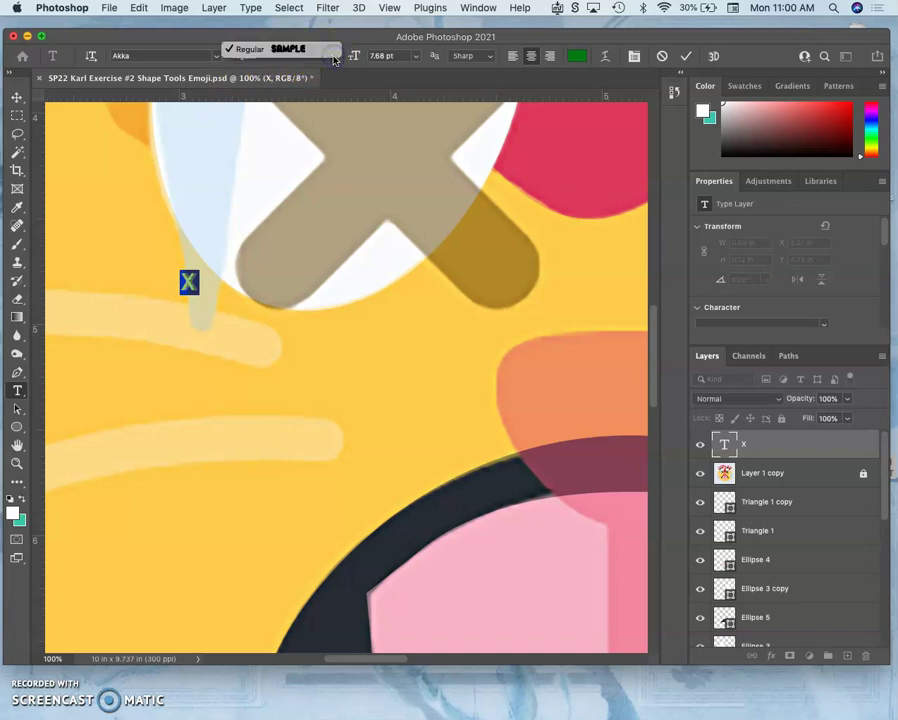
left_click(16, 98)
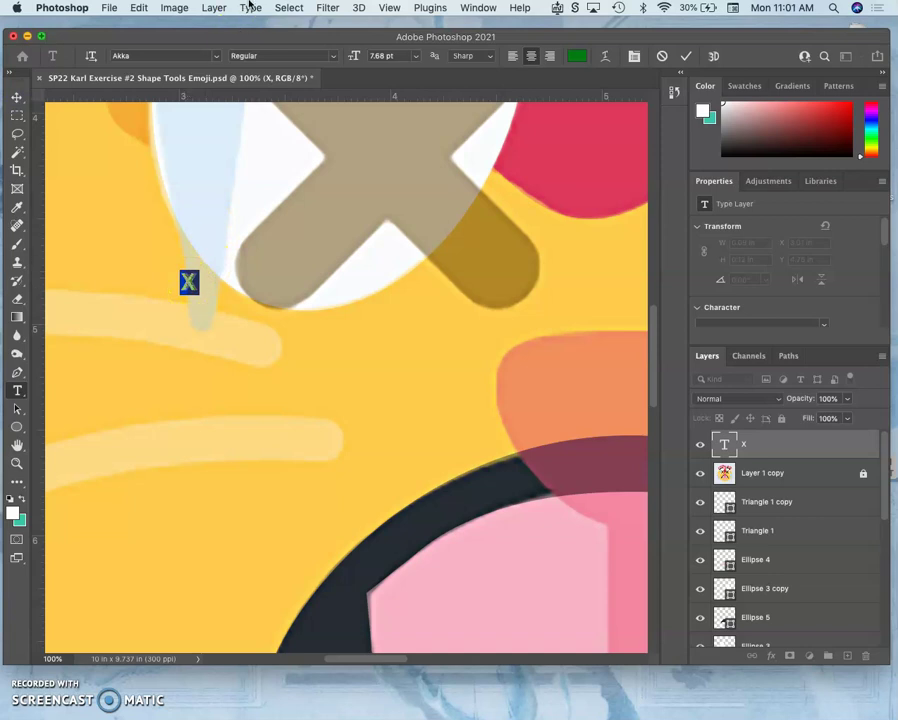
Step: Try the Anton font in Regular style on the X, then COCOGOOSE LETTERPRESS
left_click(218, 57)
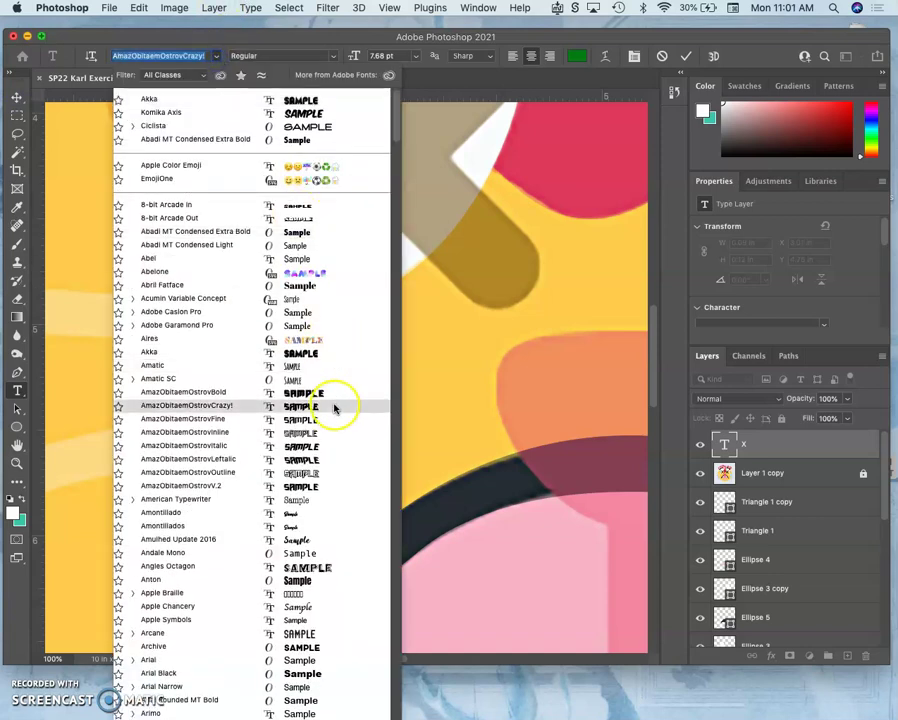
scroll(320, 437, "down", 5)
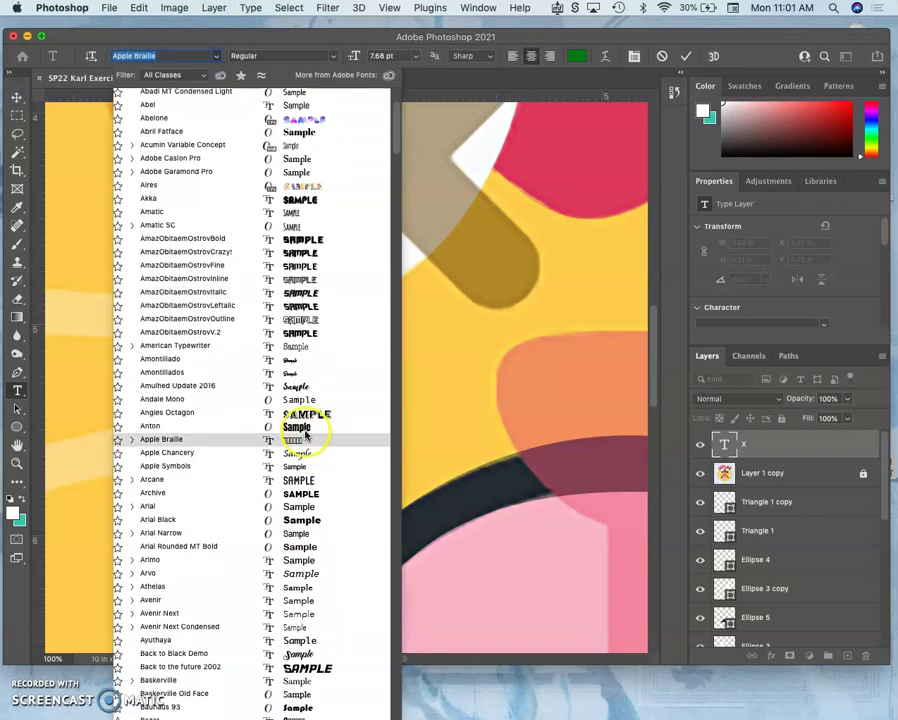
left_click(303, 428)
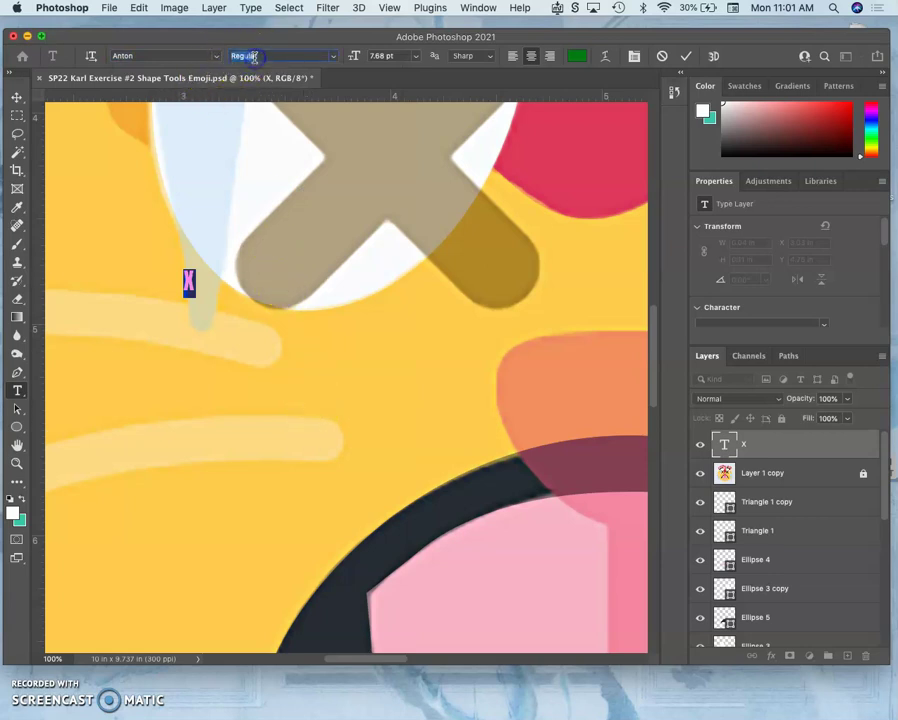
left_click(332, 56)
left_click(250, 50)
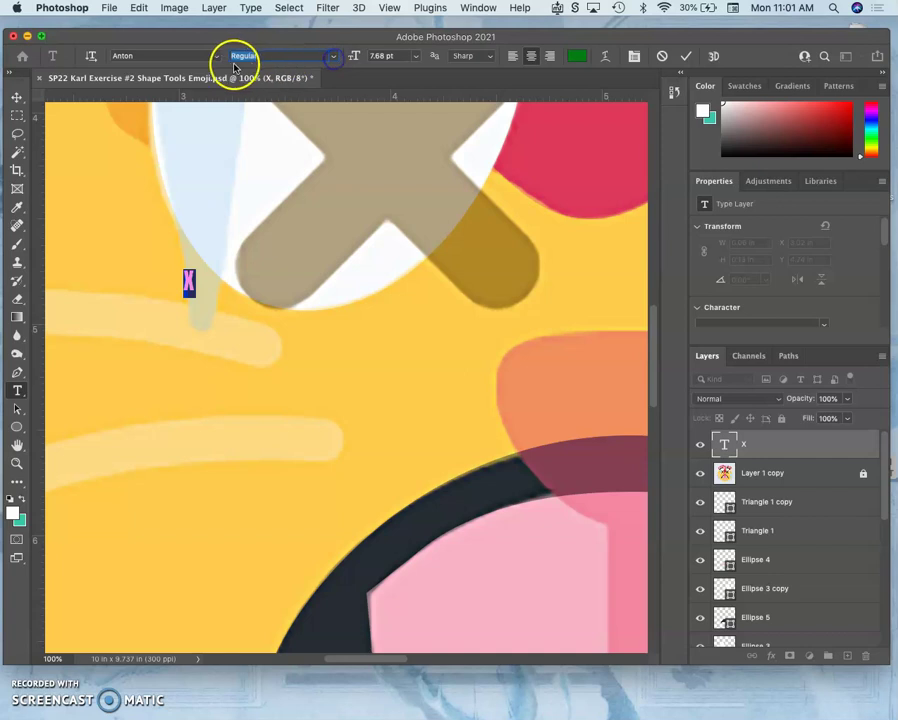
left_click(216, 56)
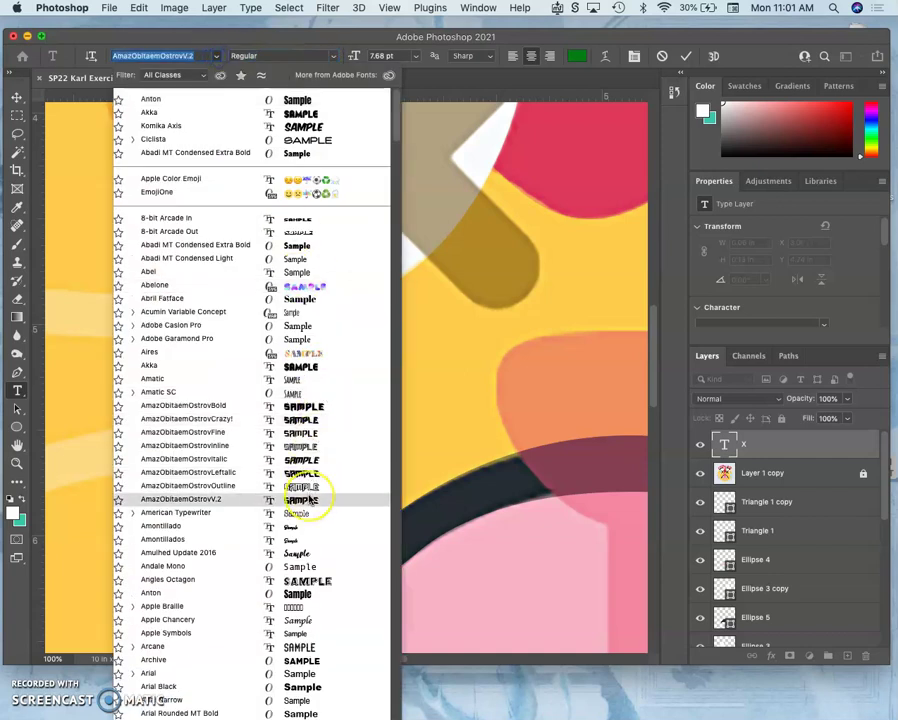
scroll(318, 480, "down", 3)
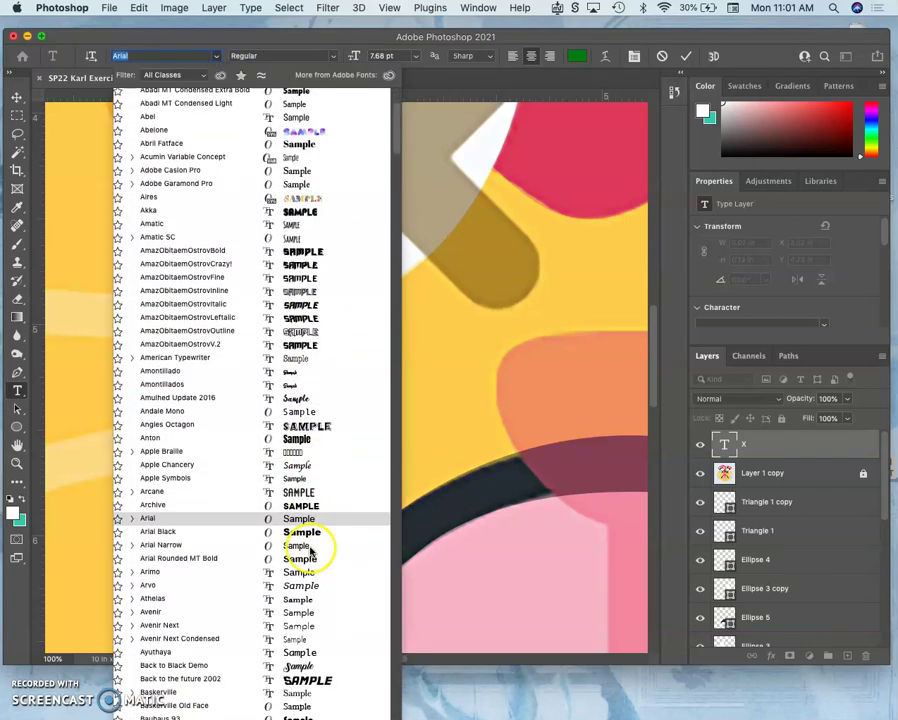
scroll(305, 515, "down", 4)
scroll(303, 522, "down", 7)
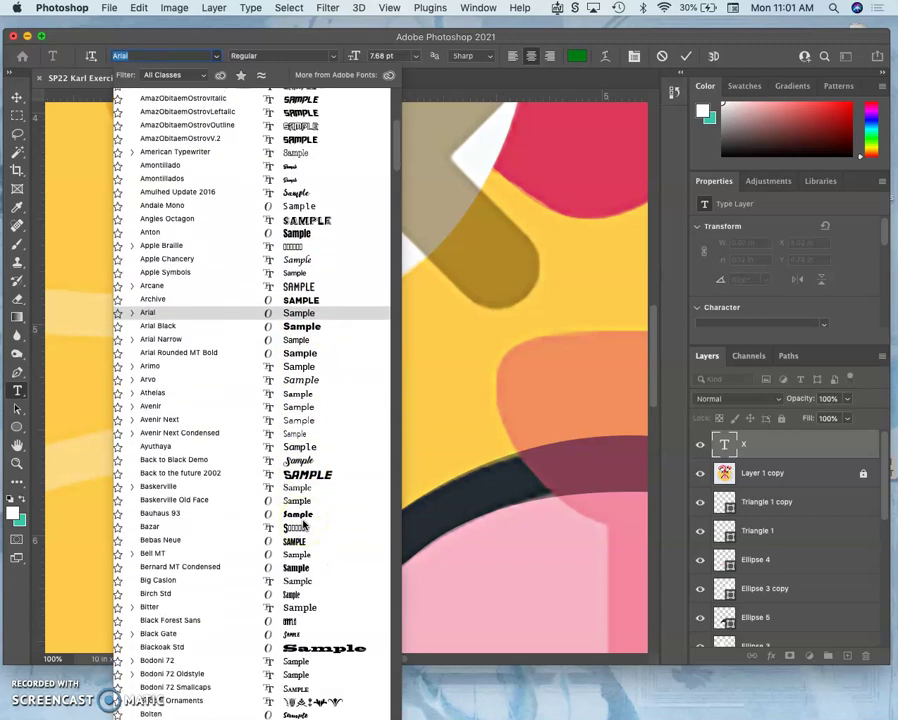
scroll(303, 522, "down", 5)
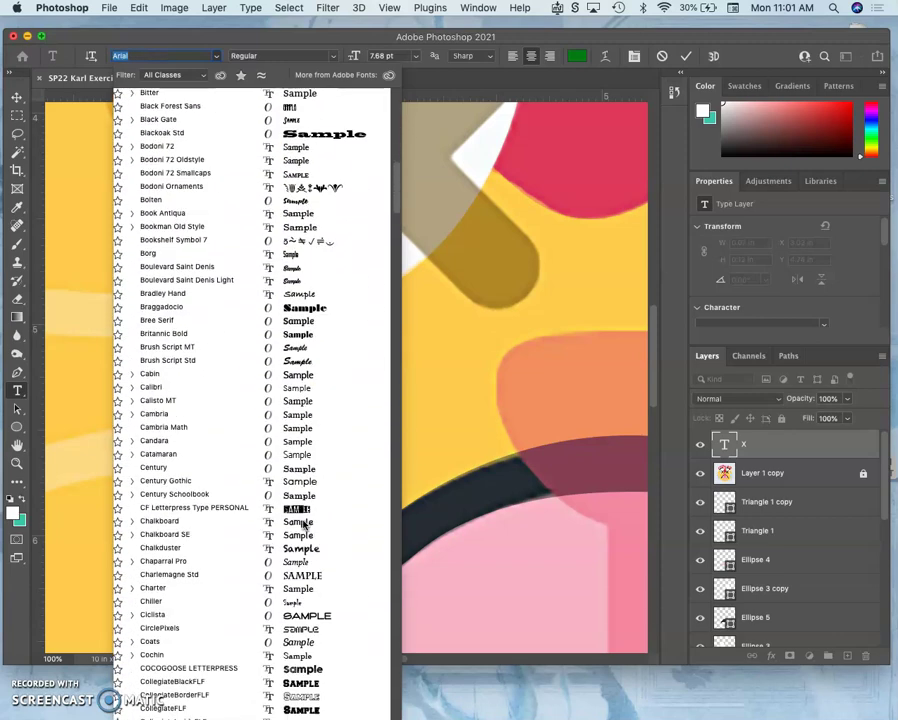
scroll(303, 524, "down", 2)
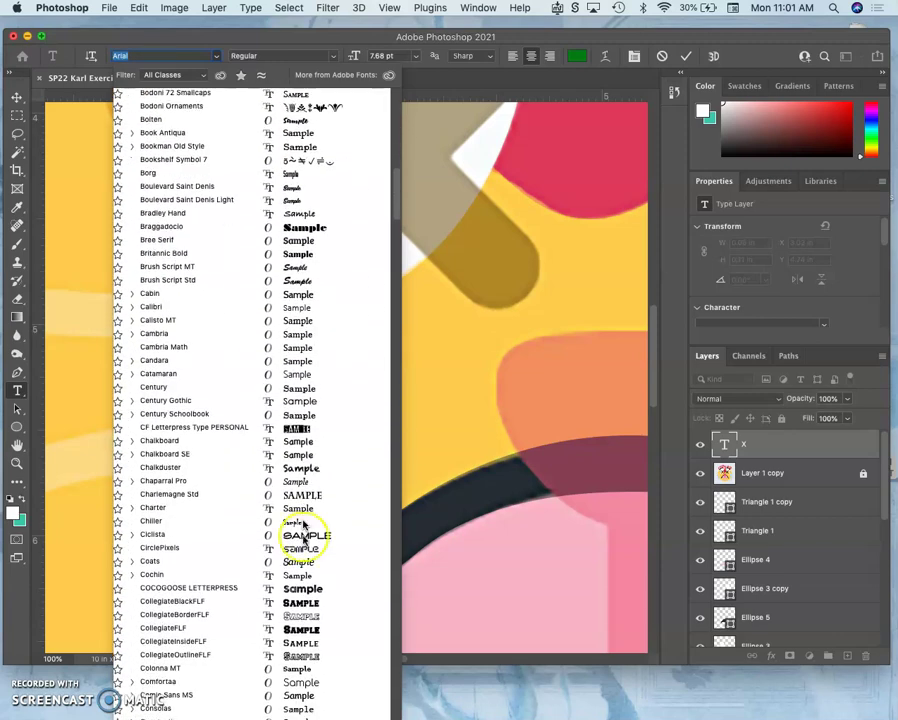
left_click(310, 590)
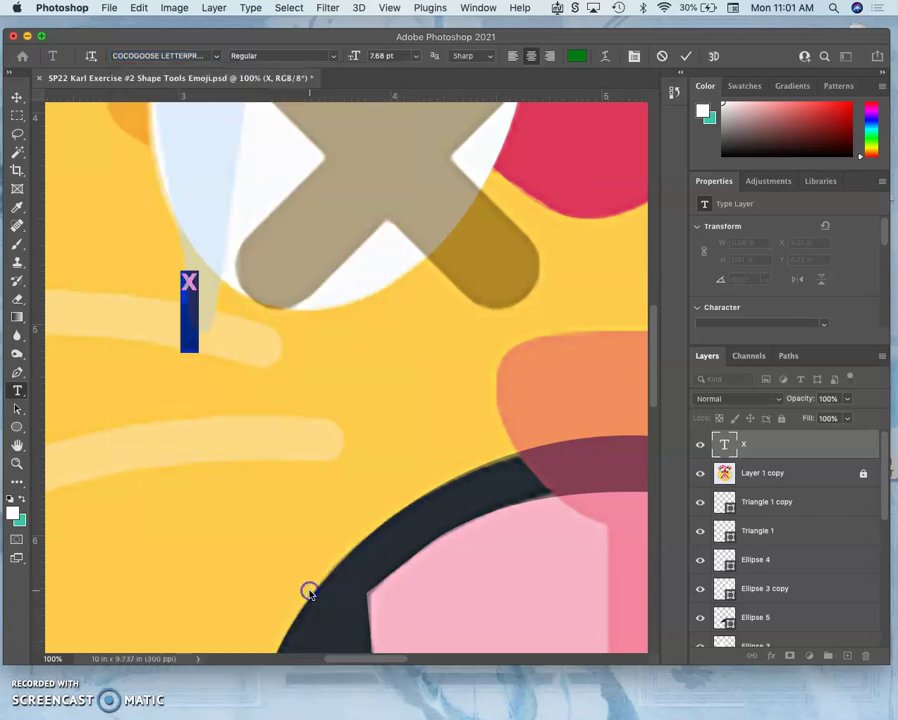
Step: Try Blackoak Std on the X, then switch it back to Akka
left_click(214, 61)
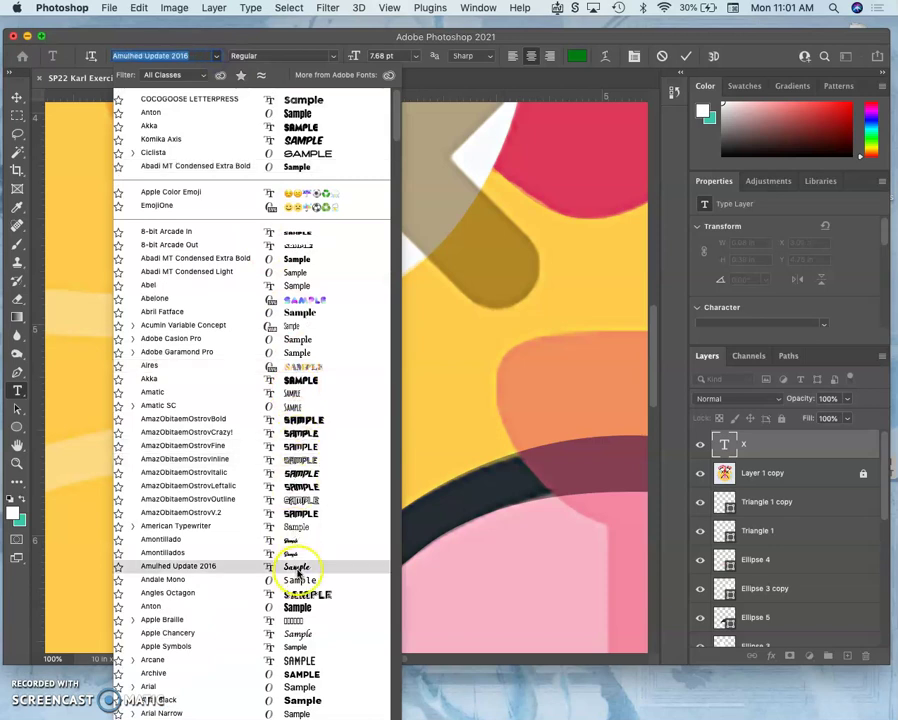
scroll(297, 575, "down", 5)
scroll(297, 575, "down", 3)
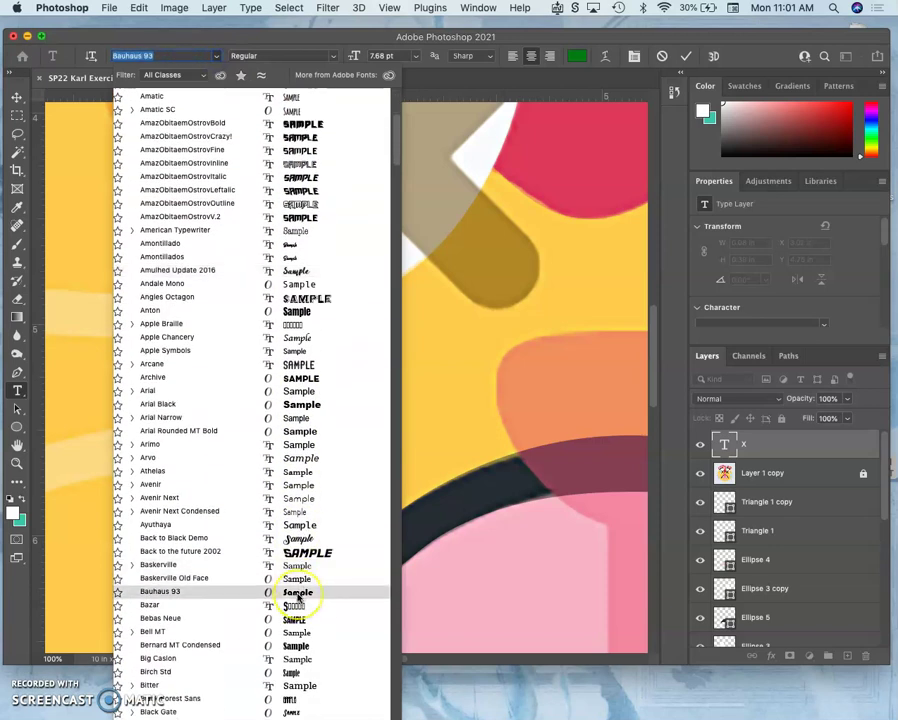
scroll(298, 595, "down", 5)
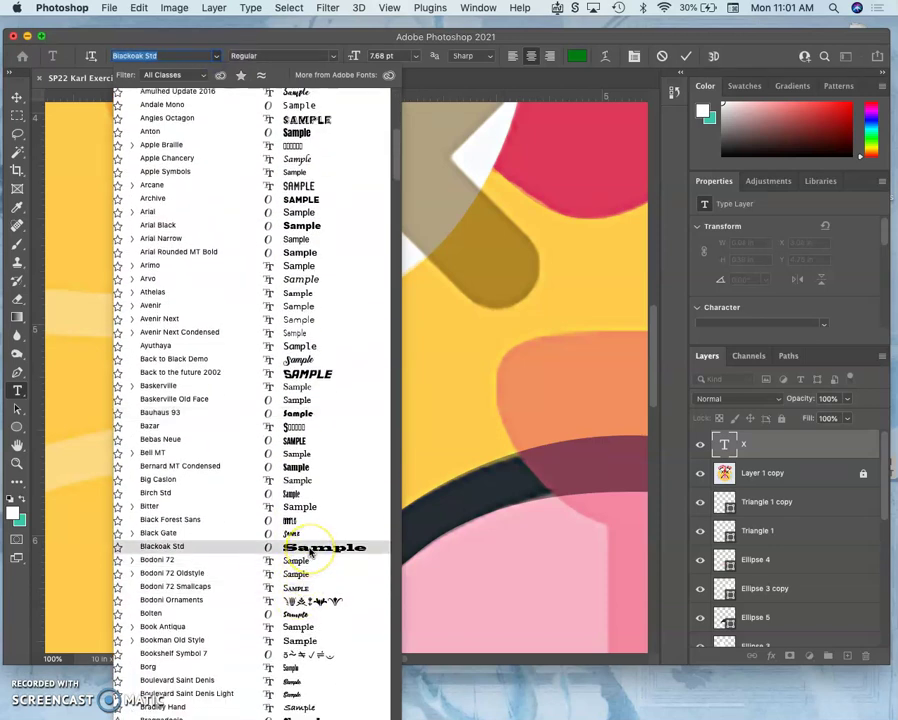
left_click(310, 550)
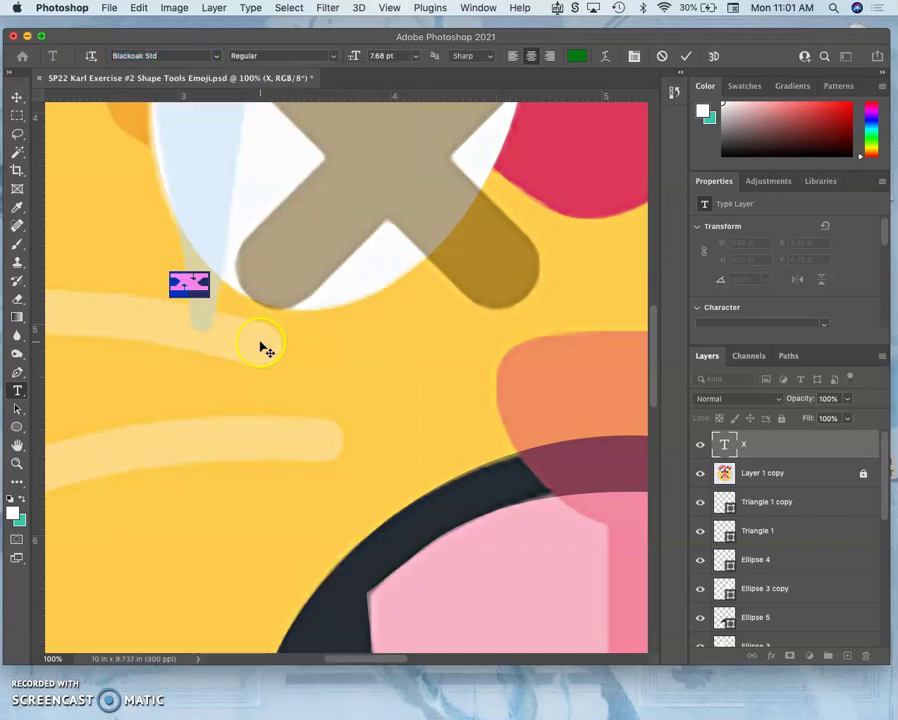
left_click(215, 56)
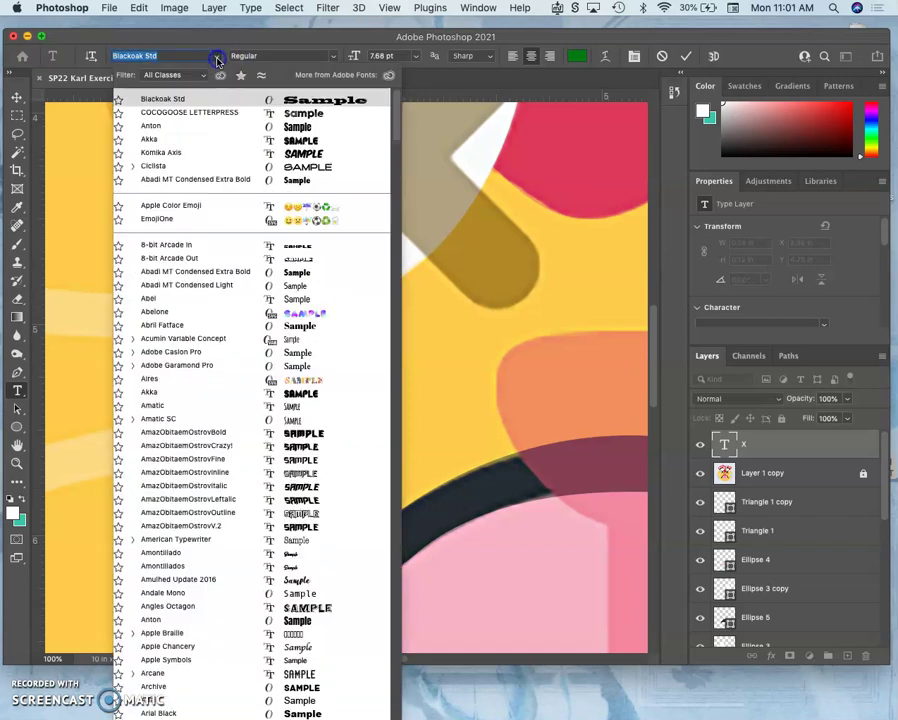
left_click(300, 393)
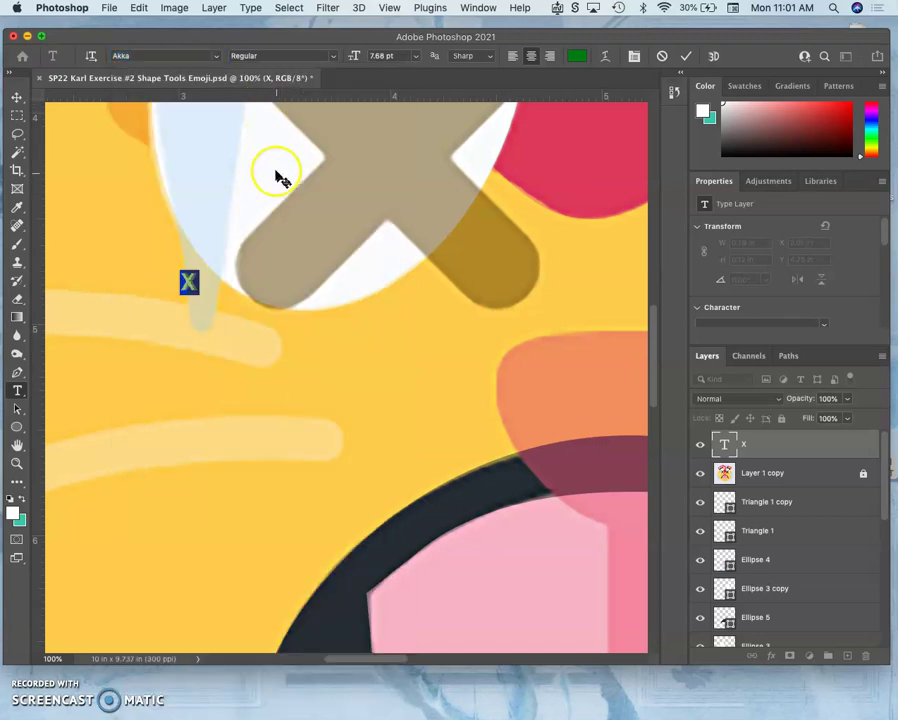
Step: Free-transform the X text to about 1.71 × 1.69 in over the left eye's tan X
left_click(17, 96)
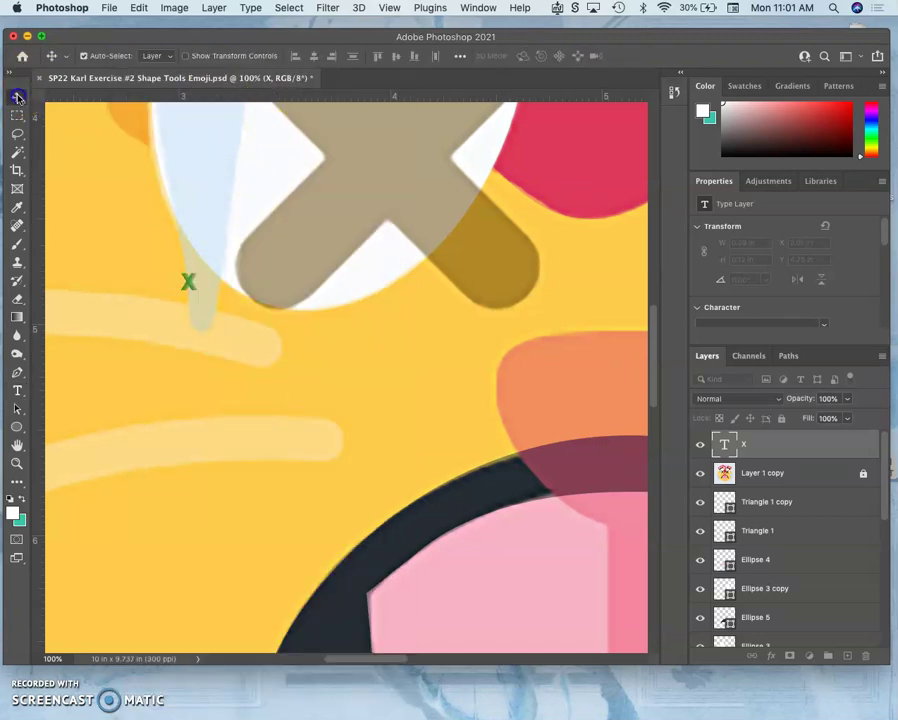
key("super+t")
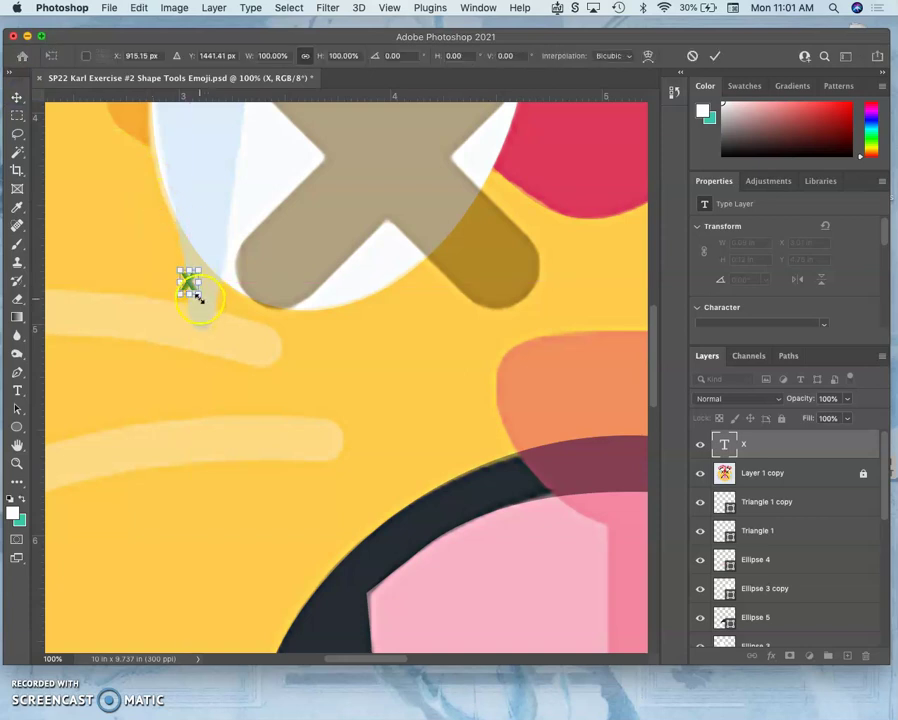
left_click_drag(200, 294, 310, 410)
left_click_drag(357, 333, 488, 132)
key("super+minus")
key("super+minus")
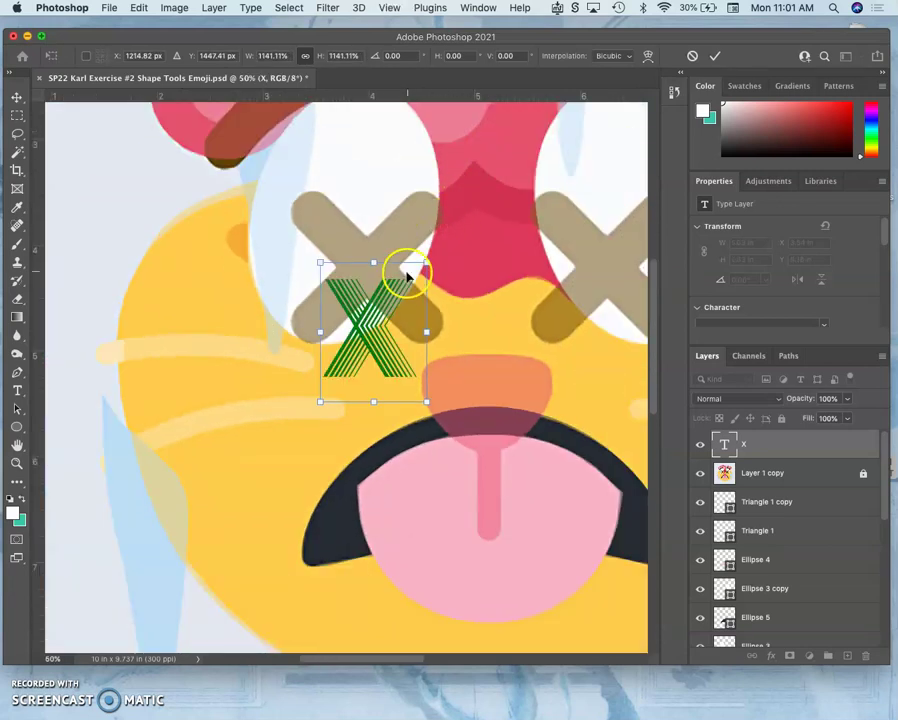
left_click_drag(400, 260, 424, 194)
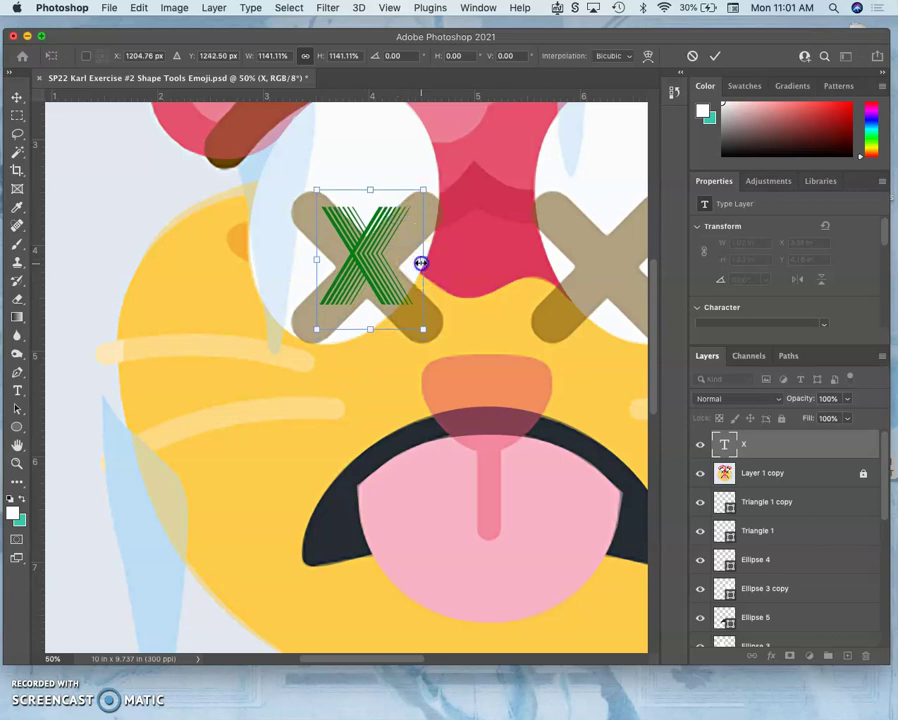
left_click_drag(443, 265, 458, 262)
left_click_drag(410, 260, 366, 292)
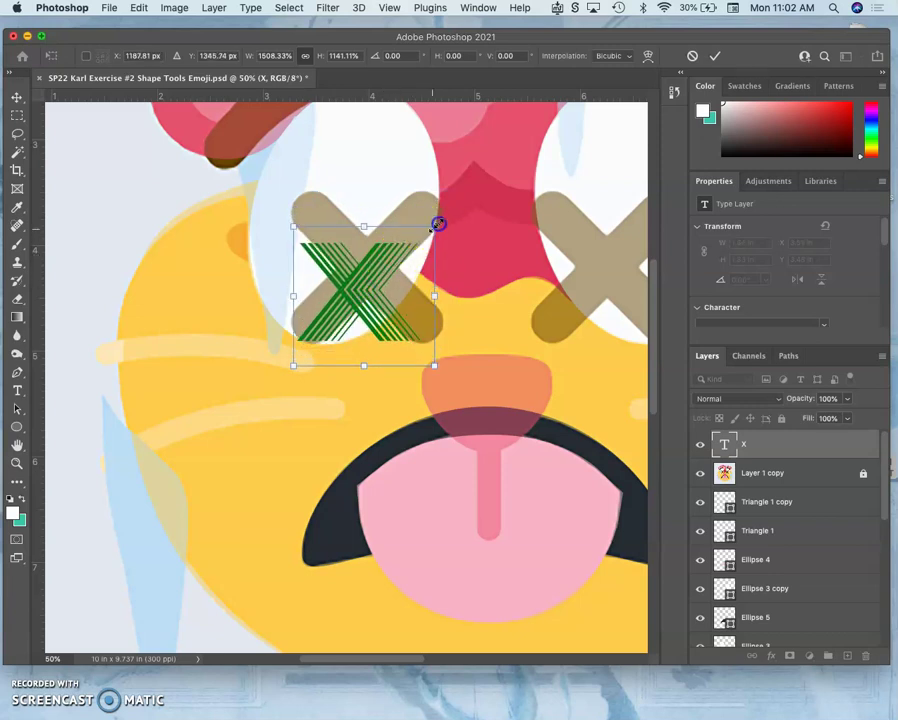
left_click_drag(438, 224, 456, 176)
key("Return")
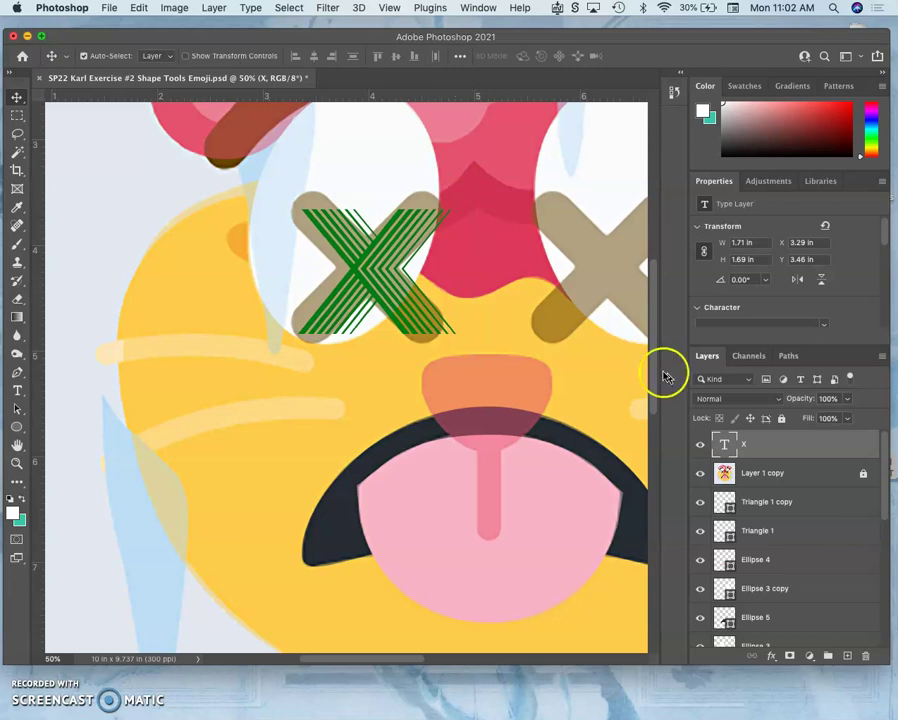
Step: Recolour the X with tan sampled from the reference, nudge it into place, then delete it
double_click(722, 444)
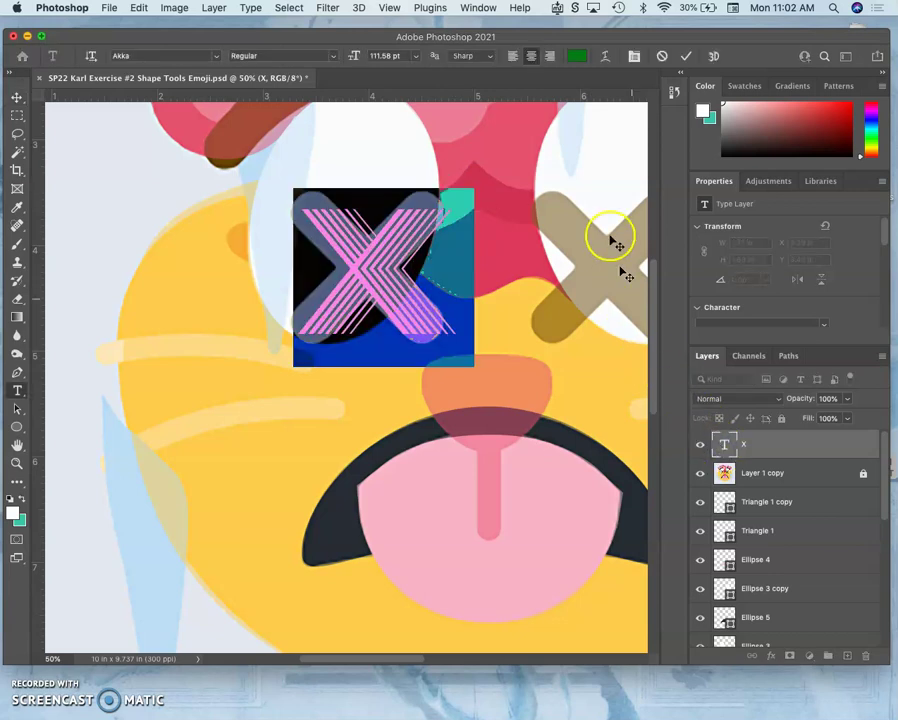
left_click(578, 56)
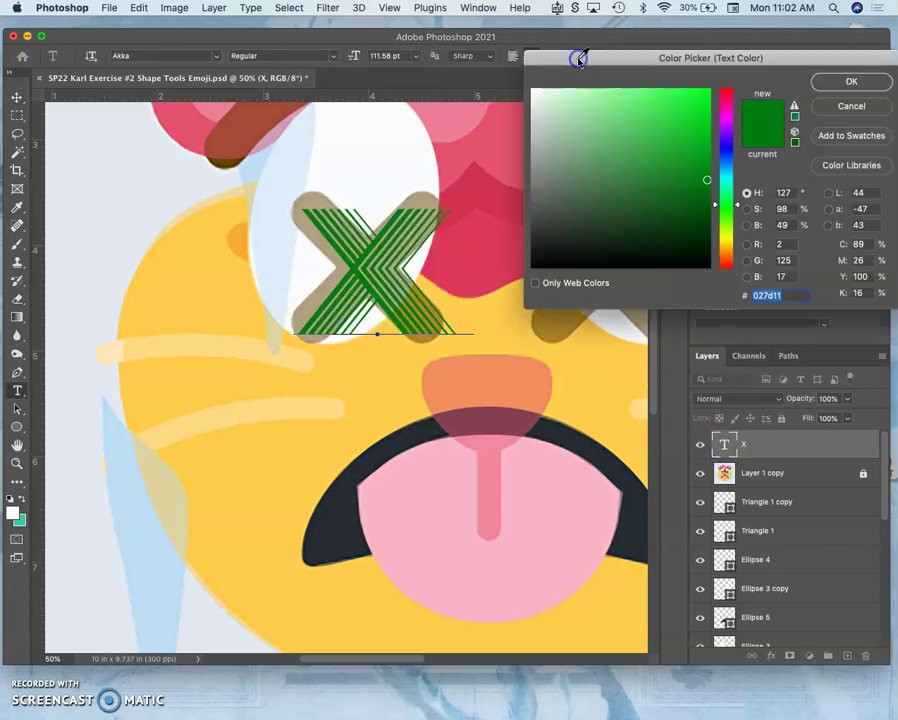
left_click(559, 324)
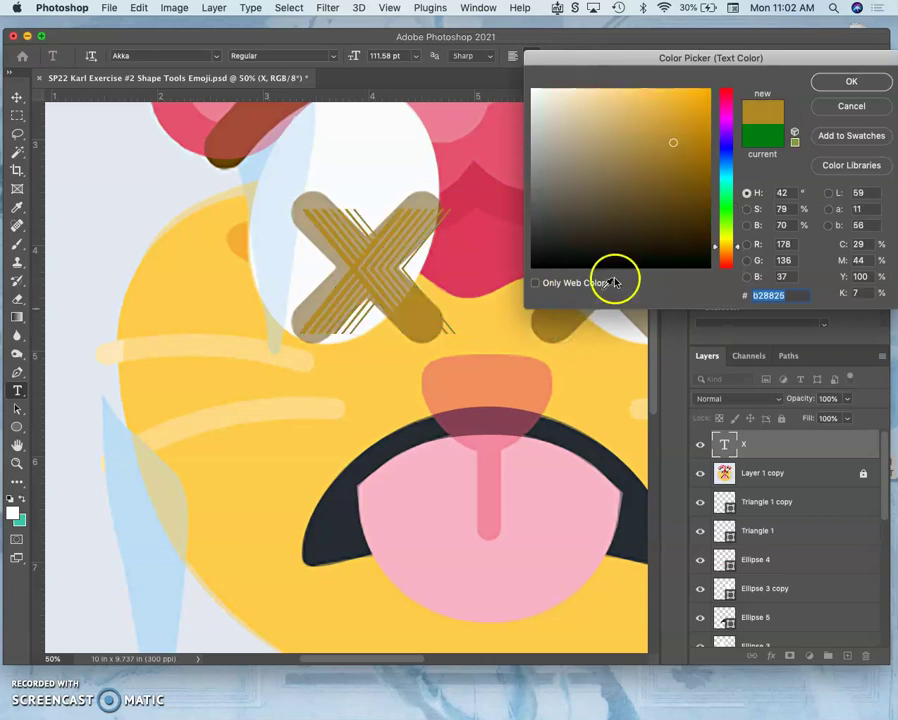
left_click(838, 81)
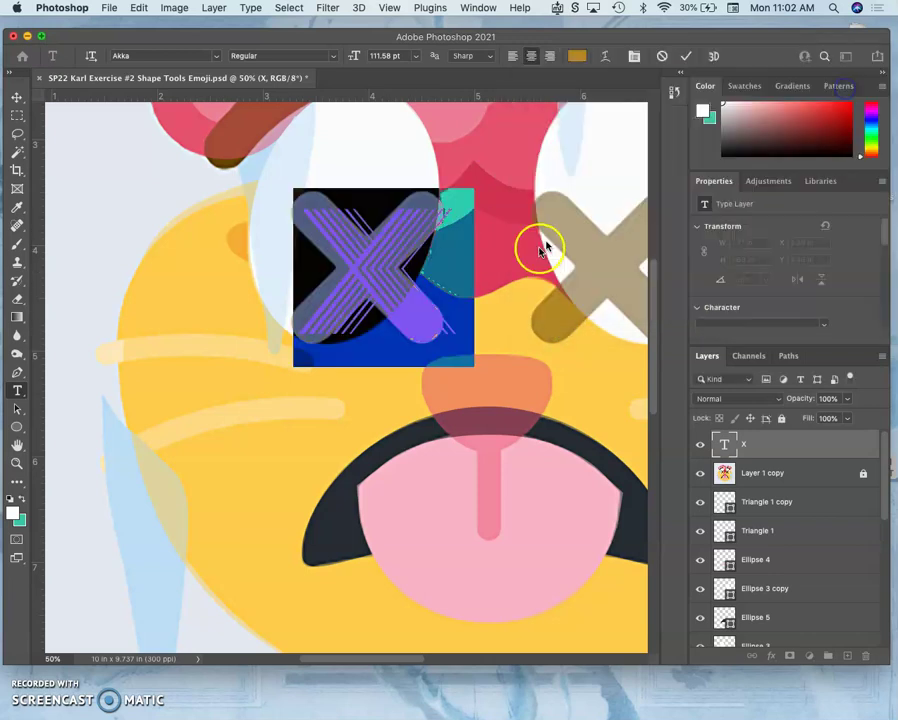
left_click(744, 444)
key("v")
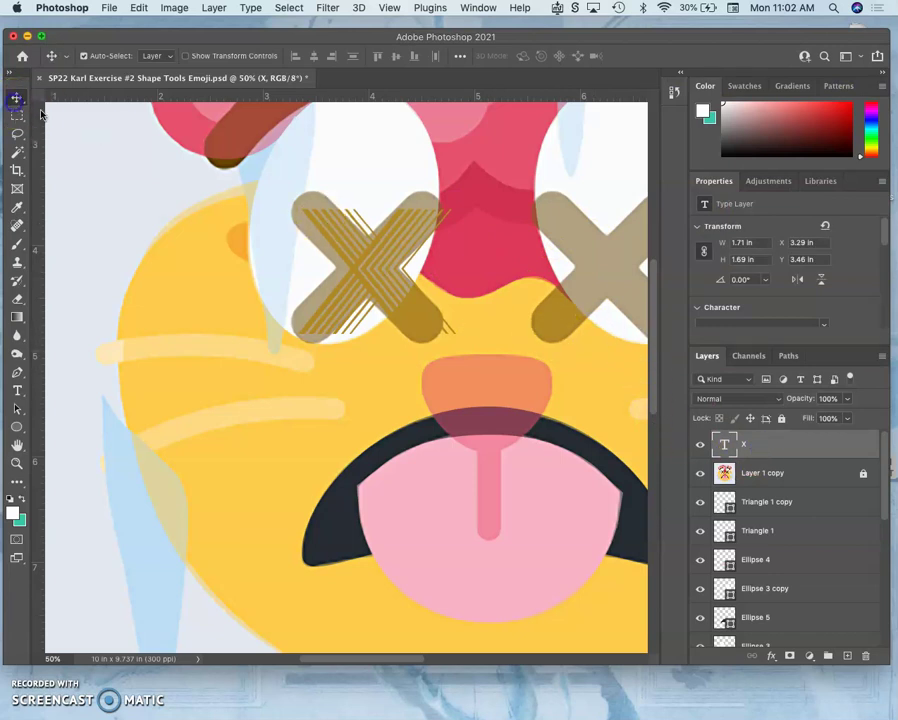
mouse_move(368, 258)
left_mouse_down()
mouse_move(226, 250)
mouse_move(130, 186)
mouse_move(136, 210)
mouse_move(367, 243)
mouse_move(351, 239)
mouse_move(361, 252)
left_mouse_up()
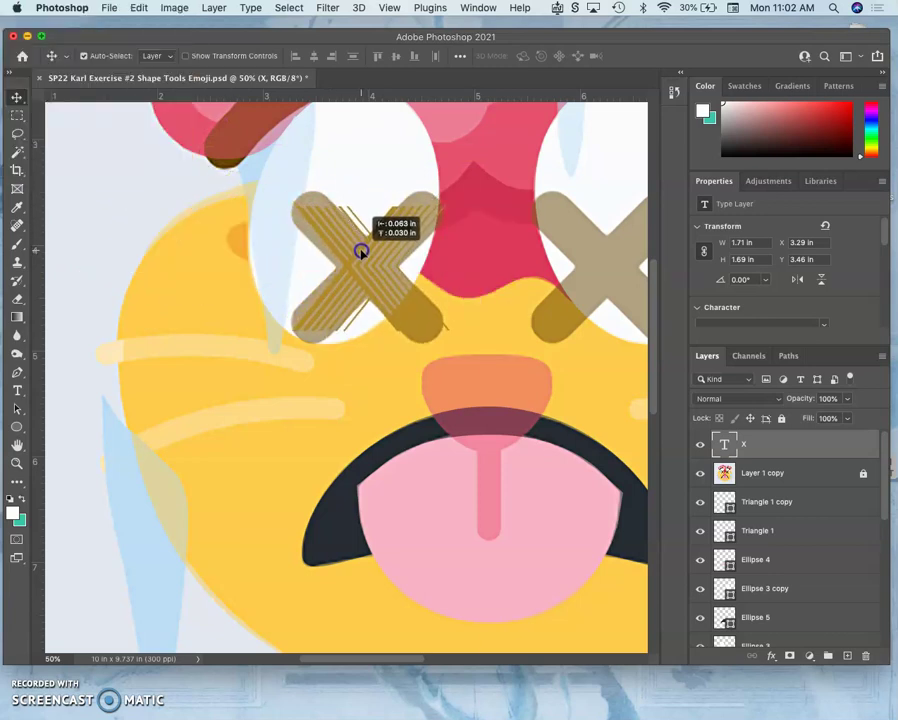
key("BackSpace")
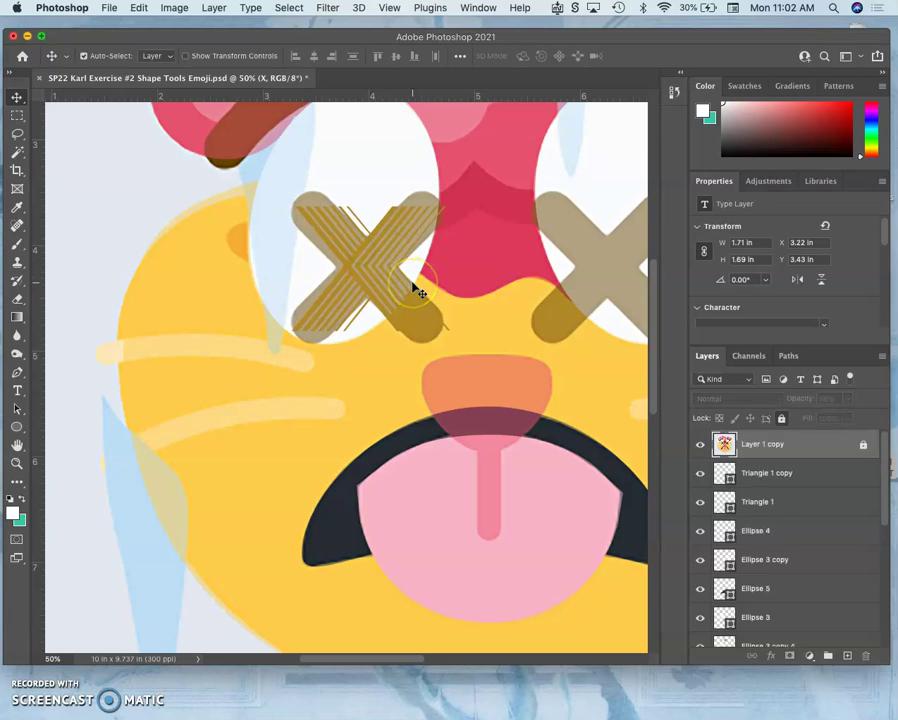
Step: Confirm deleting the X layer and draw a small circle at the left eye's lower edge
left_click(427, 282)
left_click(790, 474)
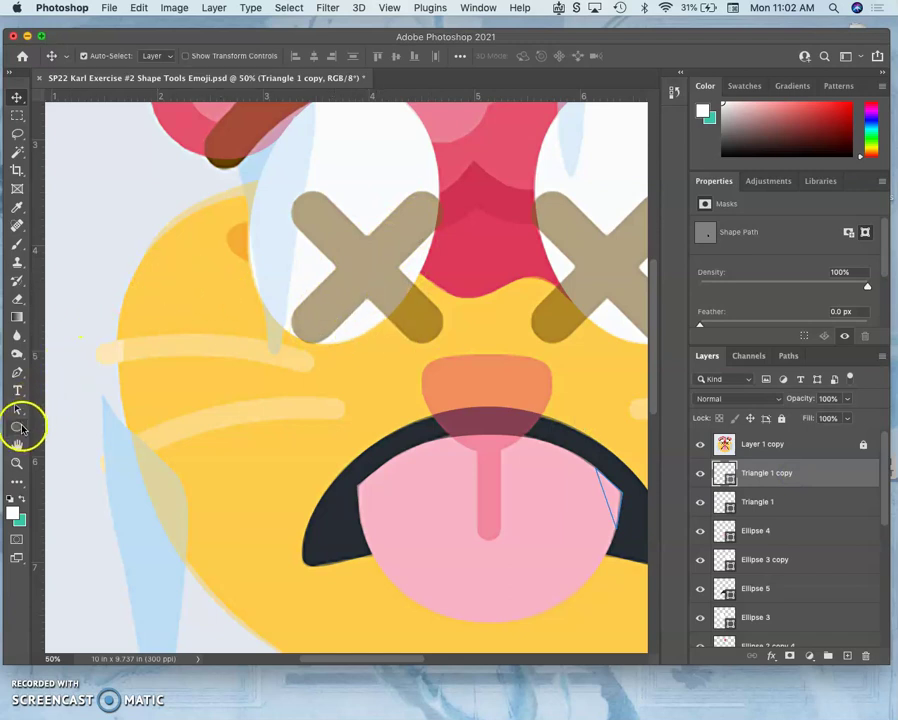
left_click(20, 427)
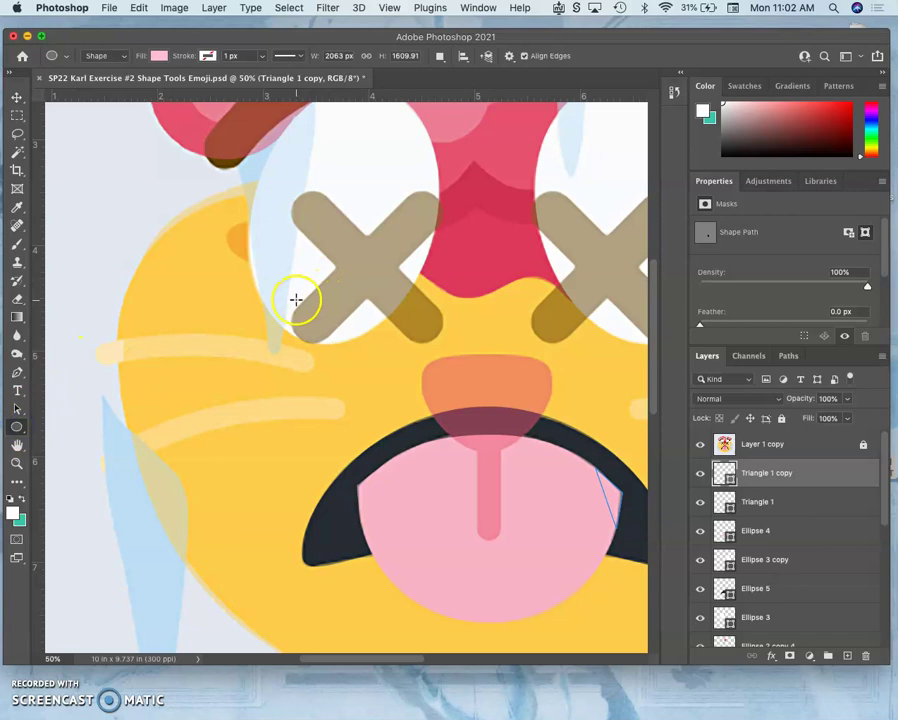
left_click_drag(292, 300, 333, 350)
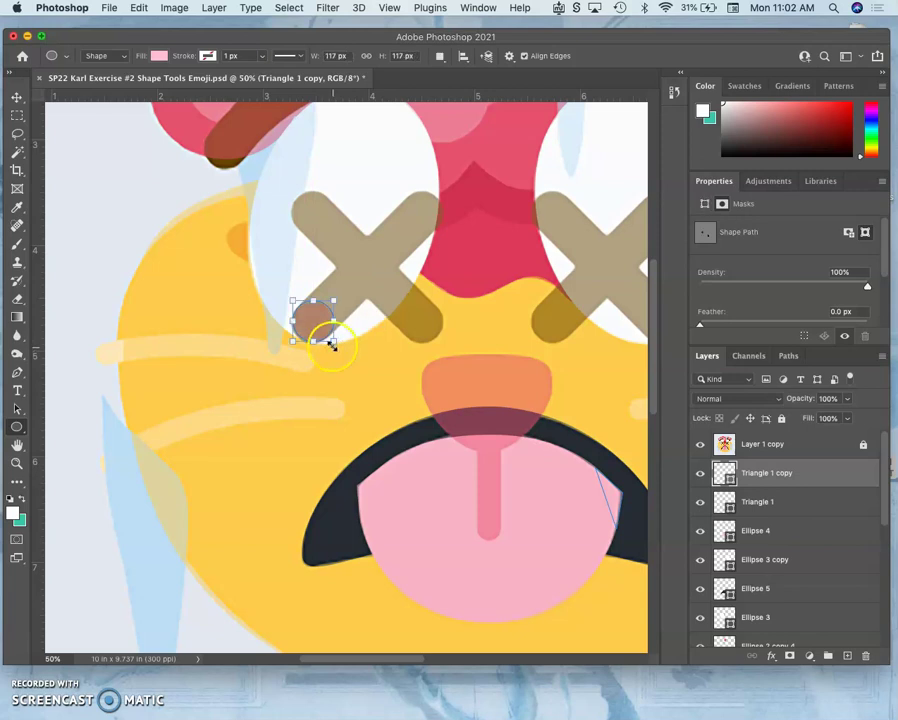
Step: Select and unlock the Layer 1 copy reference and set its opacity to 100%
left_click(700, 446)
scroll(736, 524, "down", 5)
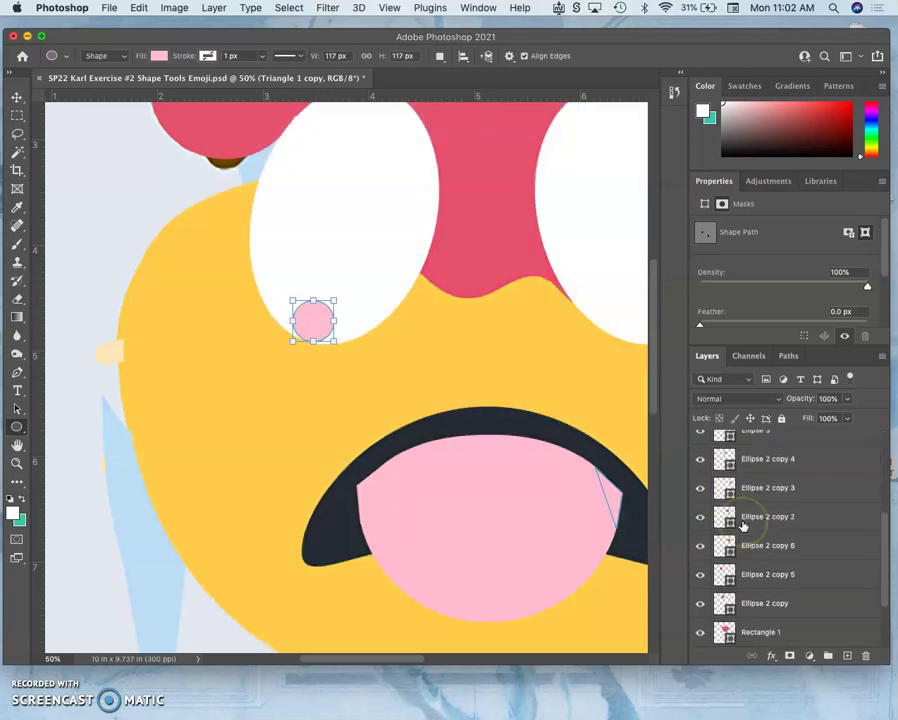
scroll(743, 527, "up", 5)
left_click(704, 446)
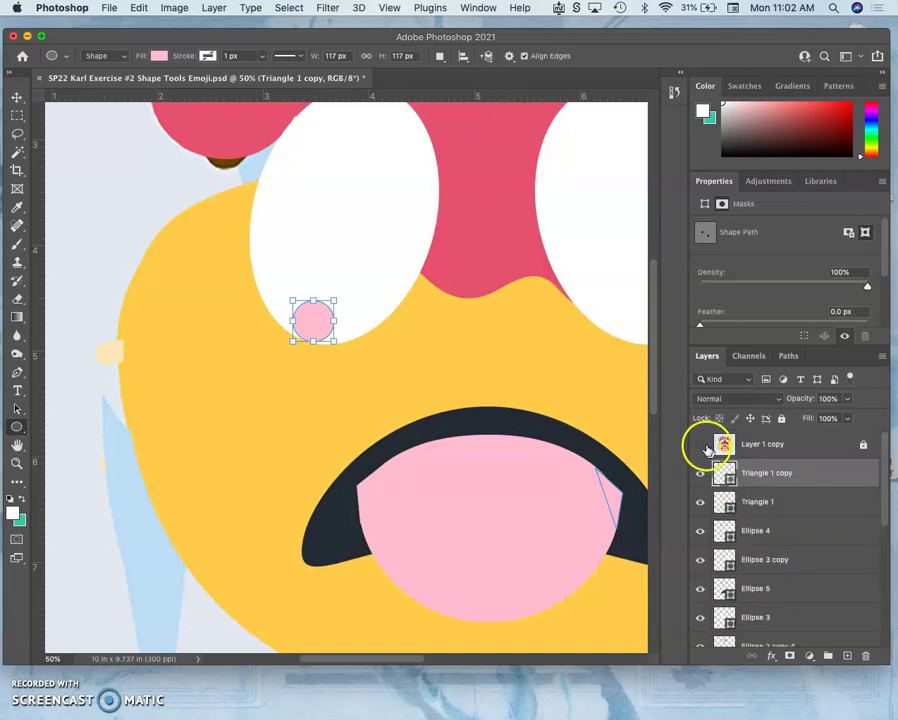
left_click(757, 443)
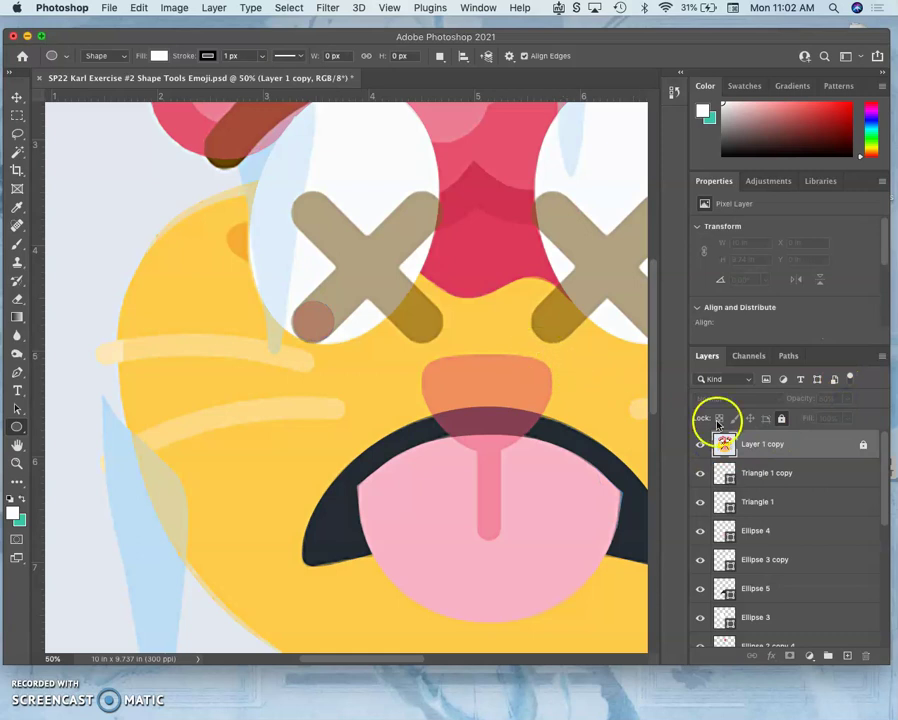
left_click(782, 419)
left_click(848, 399)
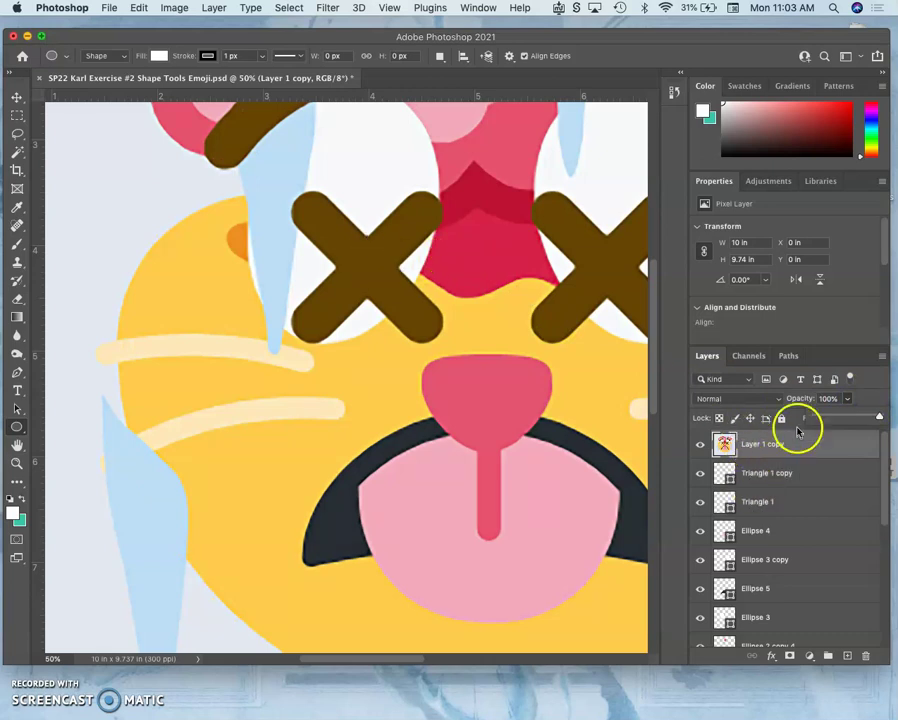
Step: Hide the reference emoji, select Triangle 1 copy, and toggle the pink circle's visibility
left_click(703, 445)
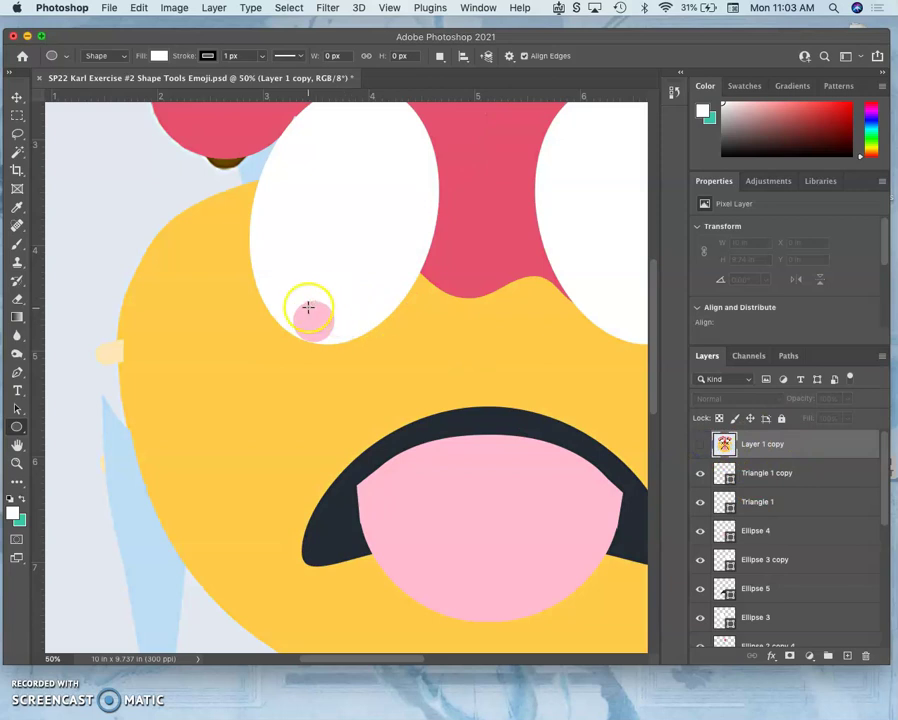
left_click(15, 100)
left_click(313, 320)
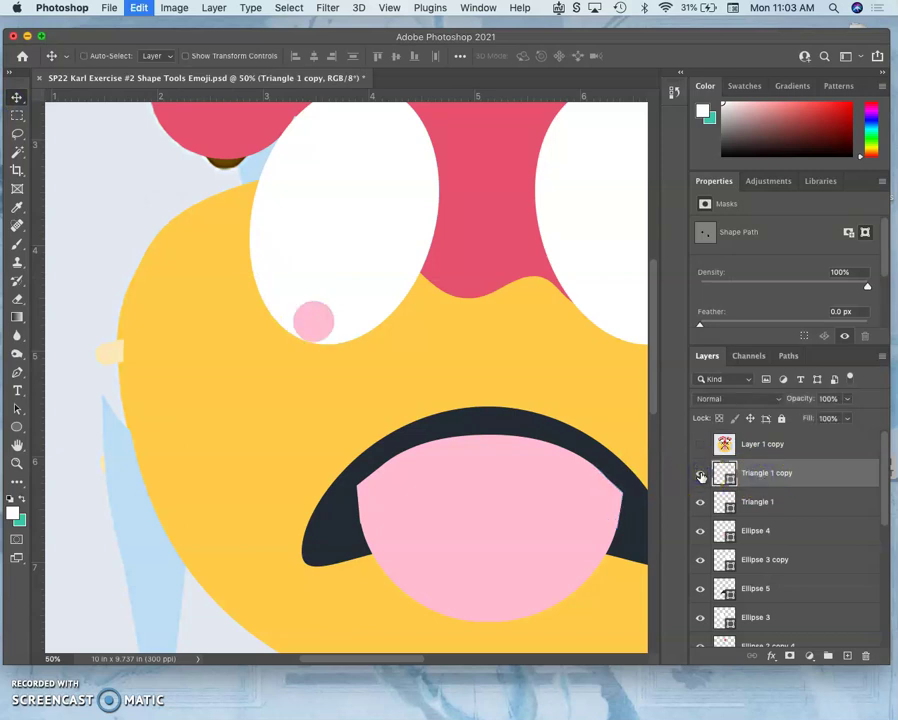
left_click(702, 477)
left_click(702, 477)
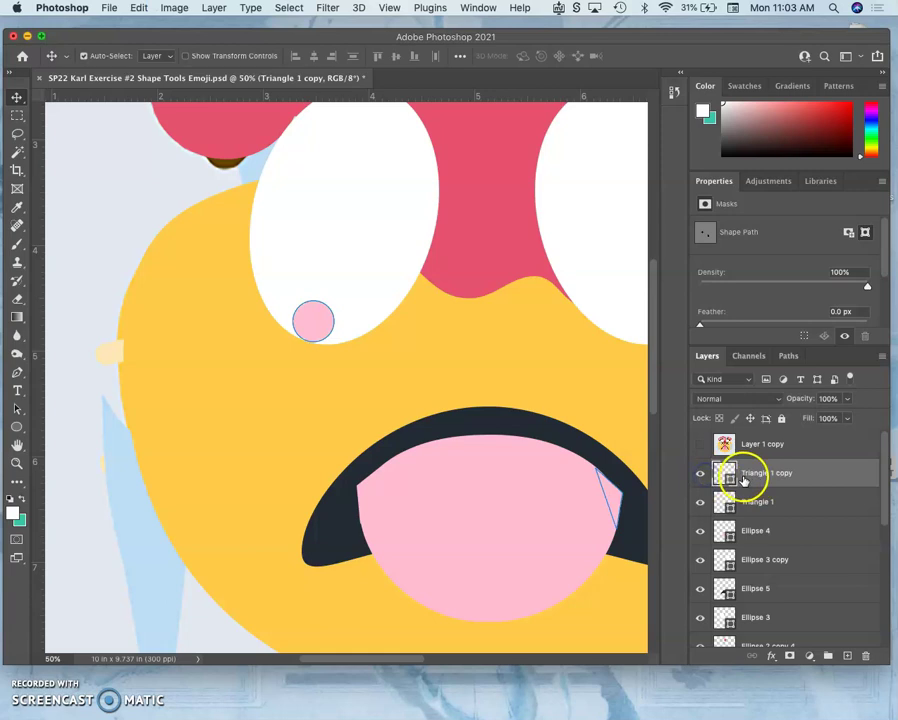
Step: Step back through history to undo the reference opacity change and hide the reference overlay
key("super+comma")
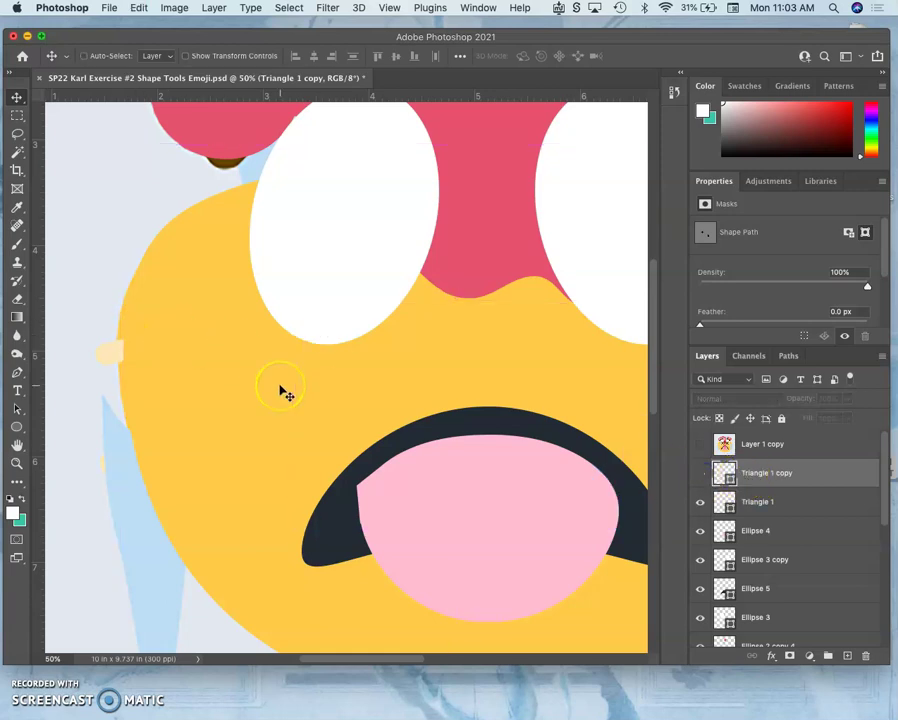
key("super+comma")
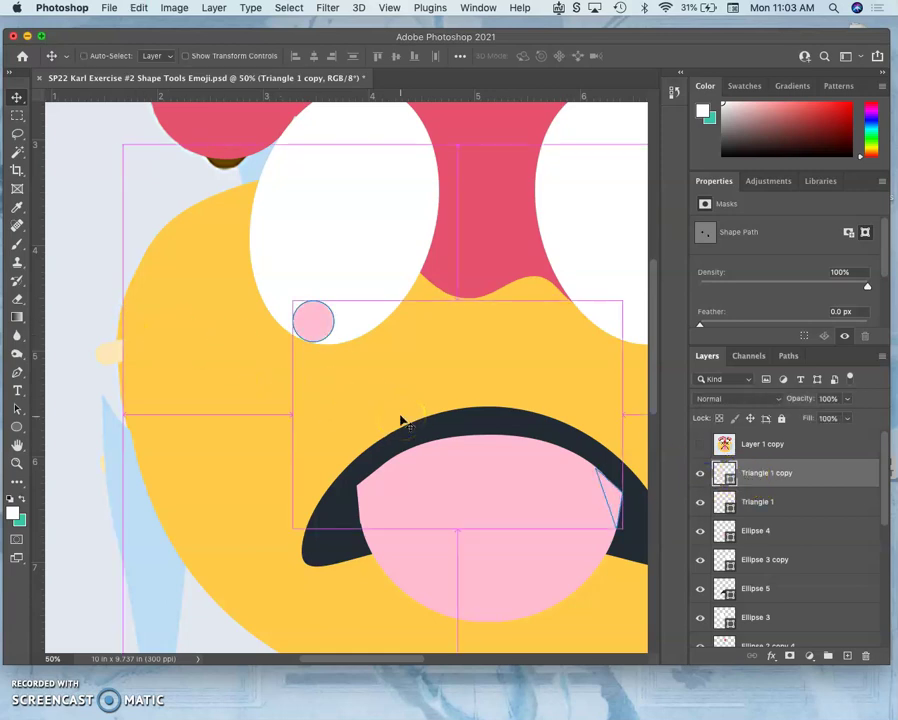
key("super+alt+comma")
mouse_move(401, 421)
left_mouse_down()
mouse_move(422, 406)
mouse_move(408, 343)
mouse_move(436, 350)
left_mouse_up()
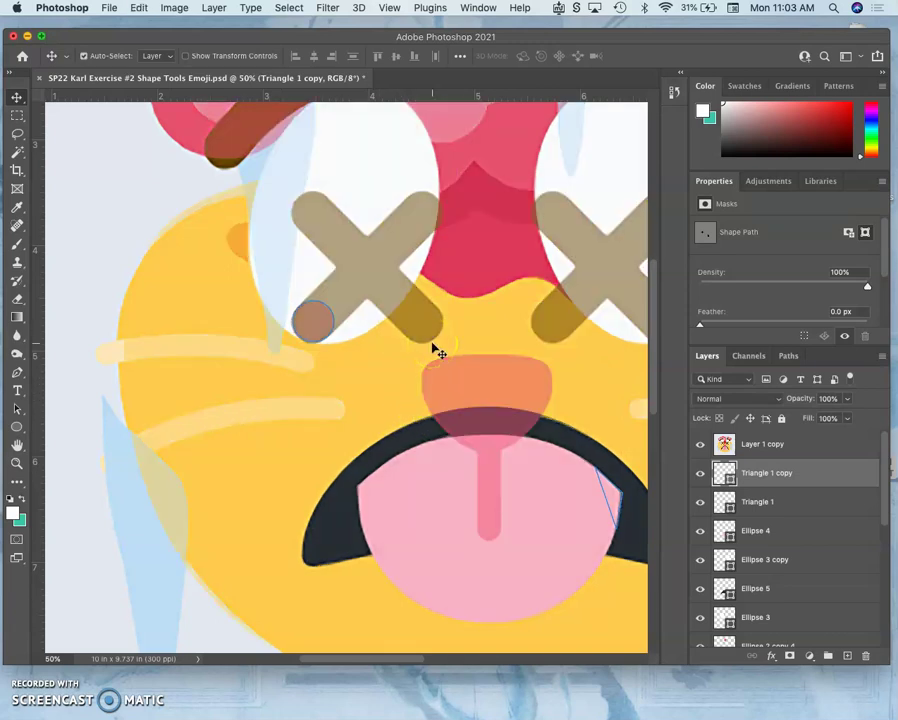
left_click_drag(700, 475, 641, 484)
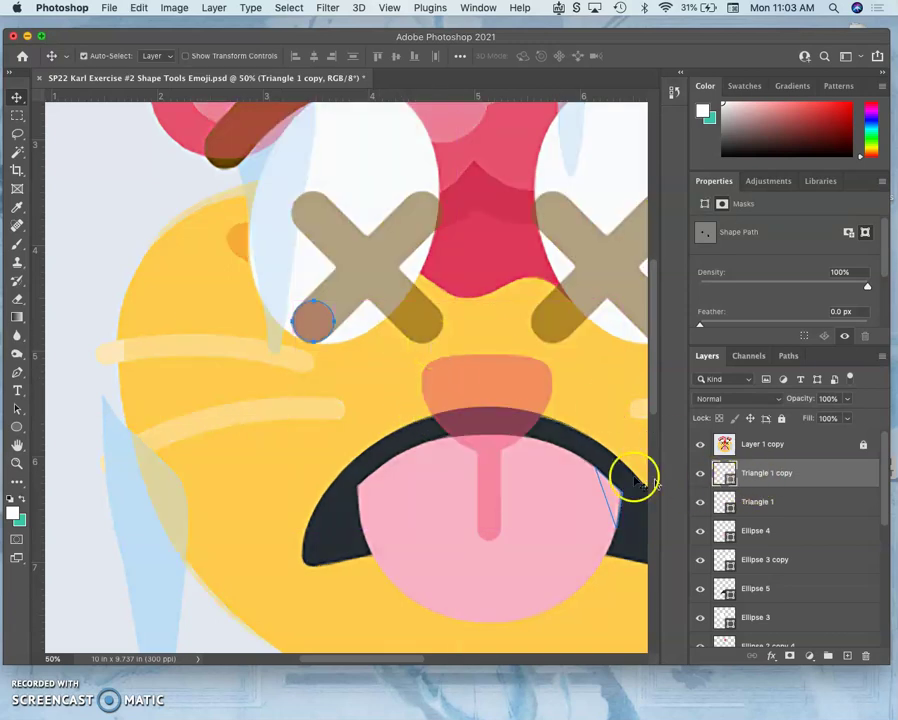
key("ctrl+comma")
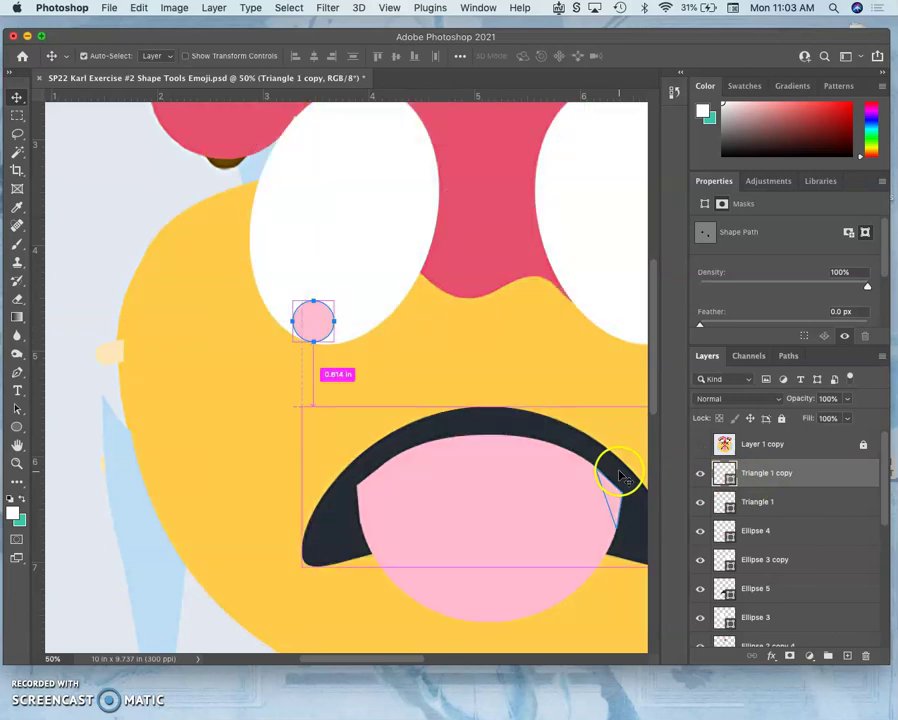
Step: Revert through History to the Delete Layer state, removing the pink circle, and select Layer 1 copy
left_click(677, 91)
left_click(577, 258)
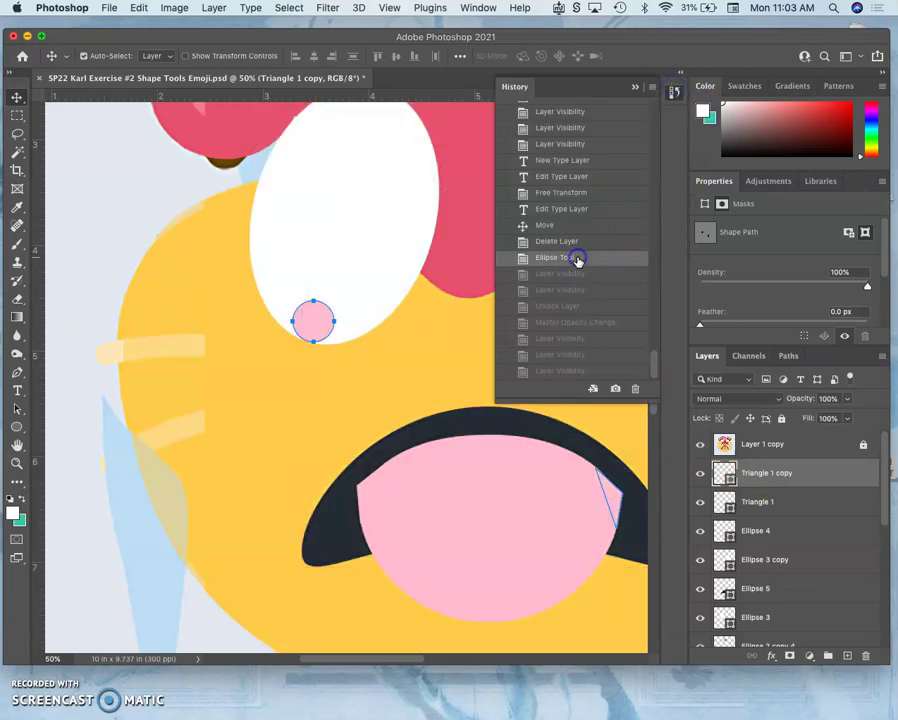
left_click(572, 244)
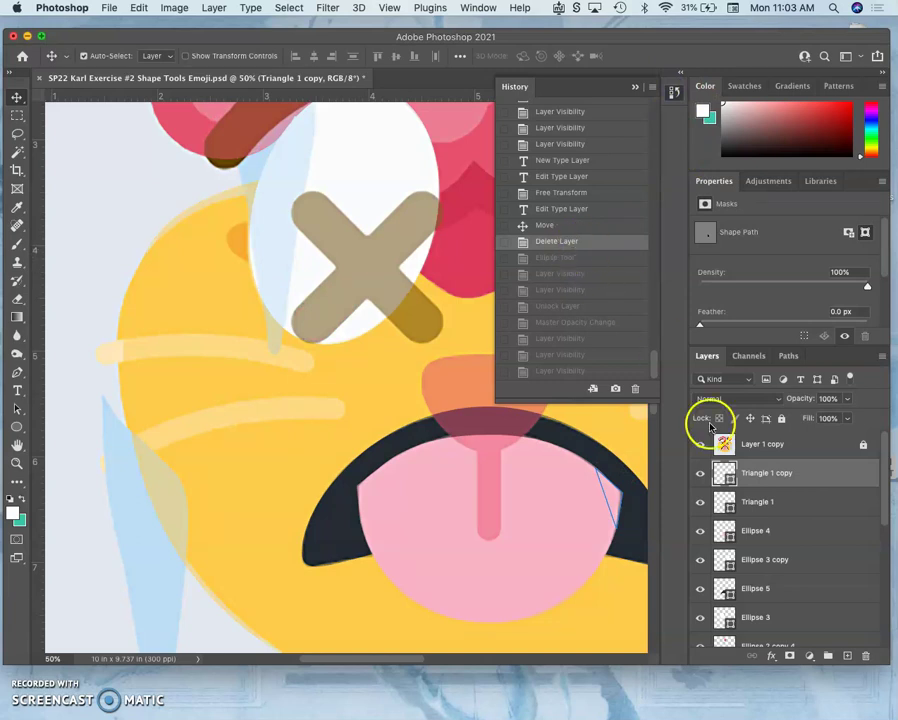
left_click(768, 484)
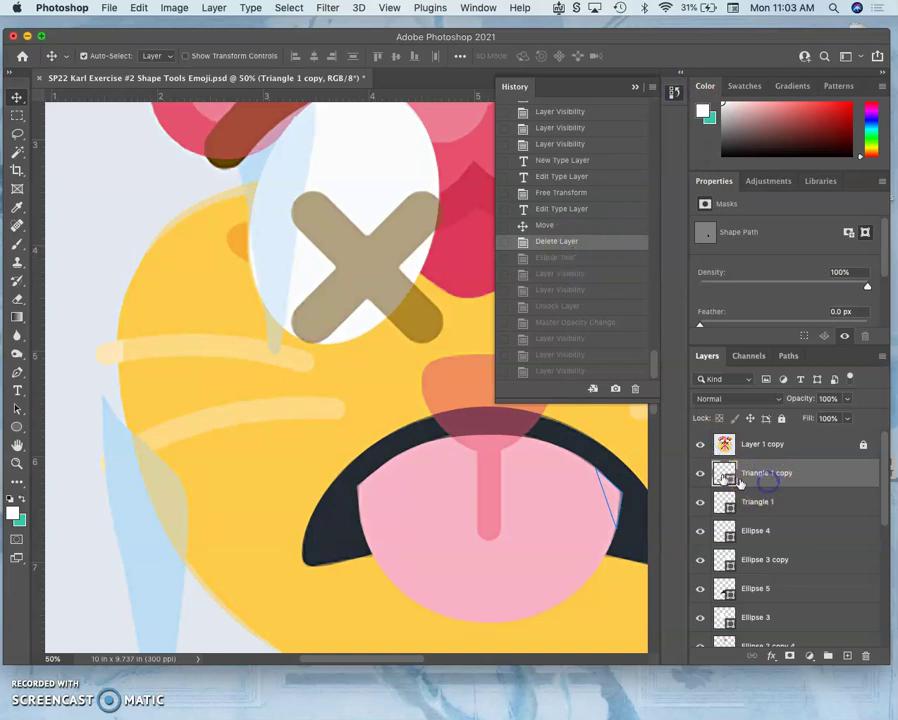
left_click_drag(739, 481, 767, 455)
left_click(767, 455)
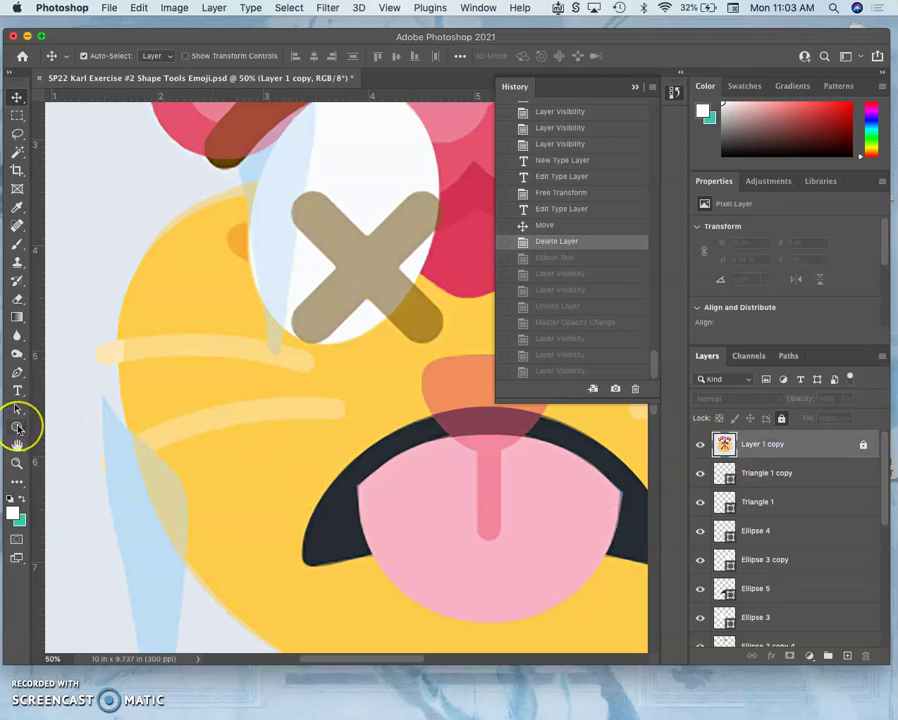
left_click(18, 428)
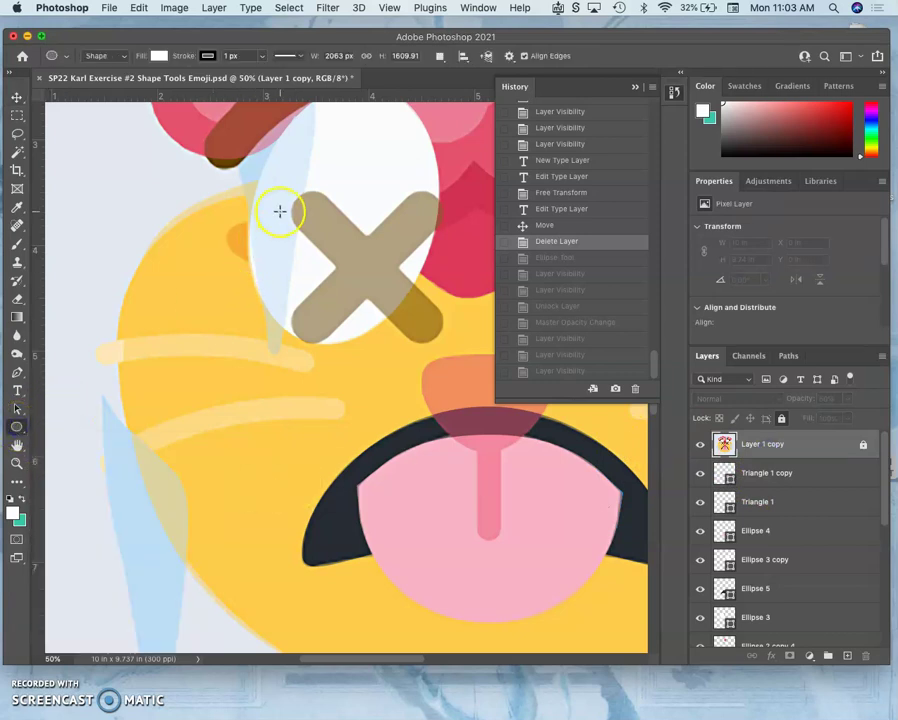
Step: Draw a small circle at the top of the left eye and make the unlocked reference 100% opaque
left_click_drag(283, 181, 320, 236)
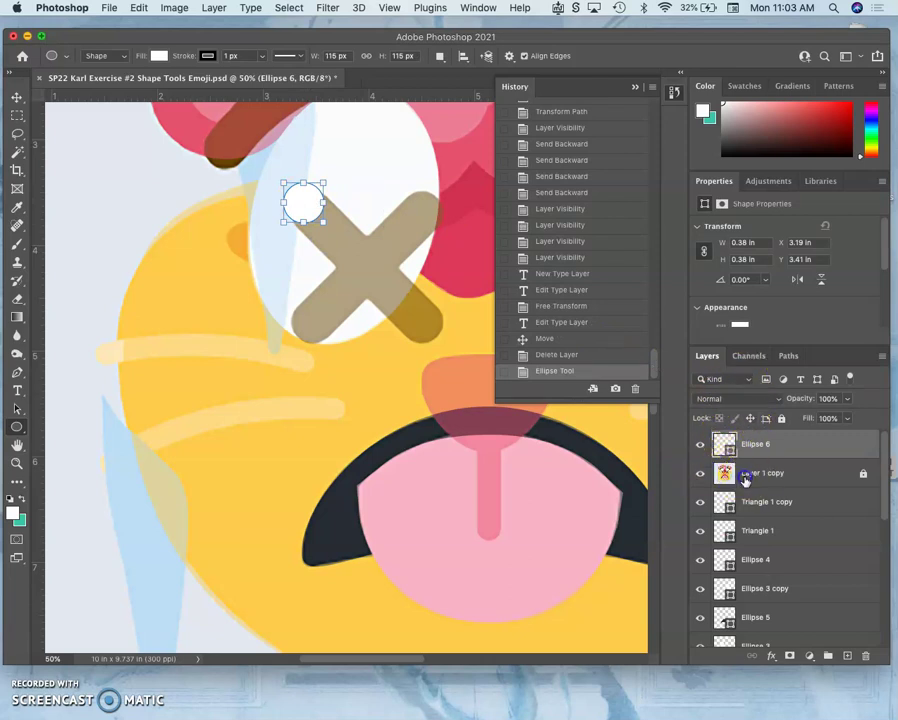
left_click(748, 472)
left_click(782, 420)
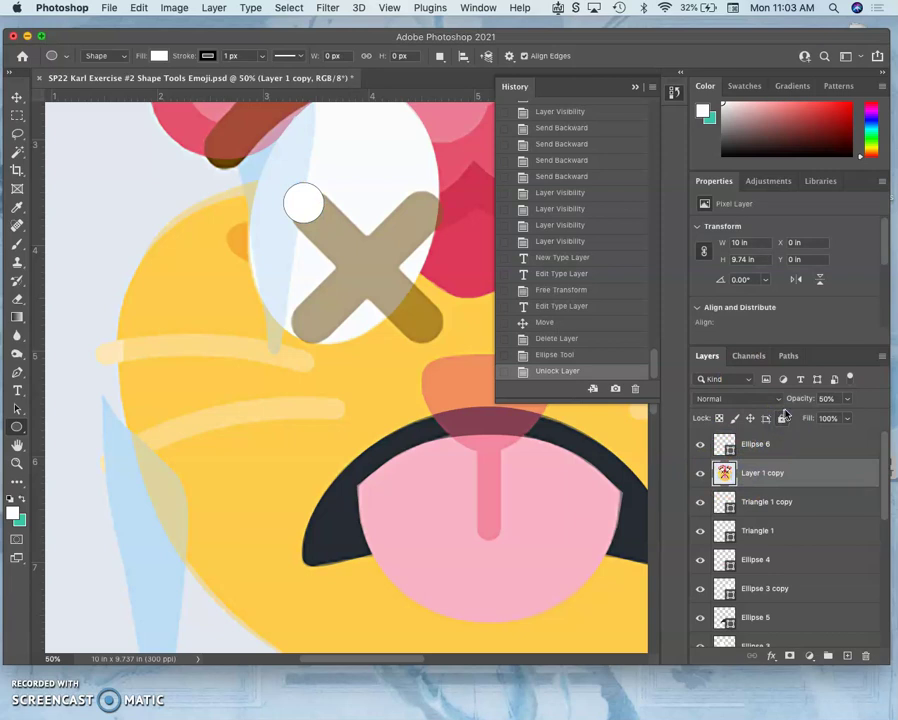
left_click(847, 399)
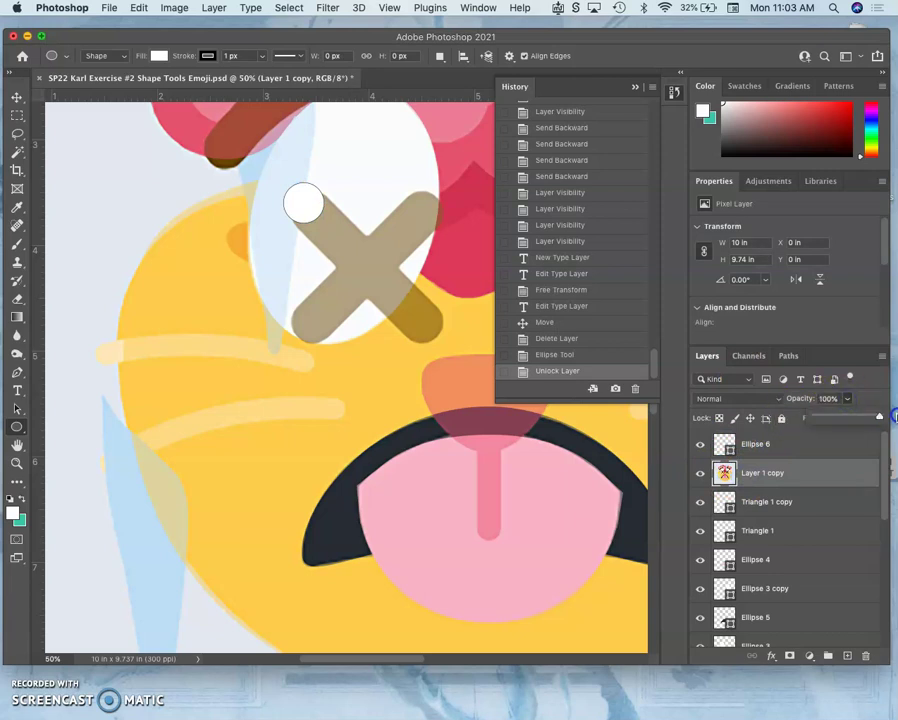
left_click_drag(894, 417, 894, 417)
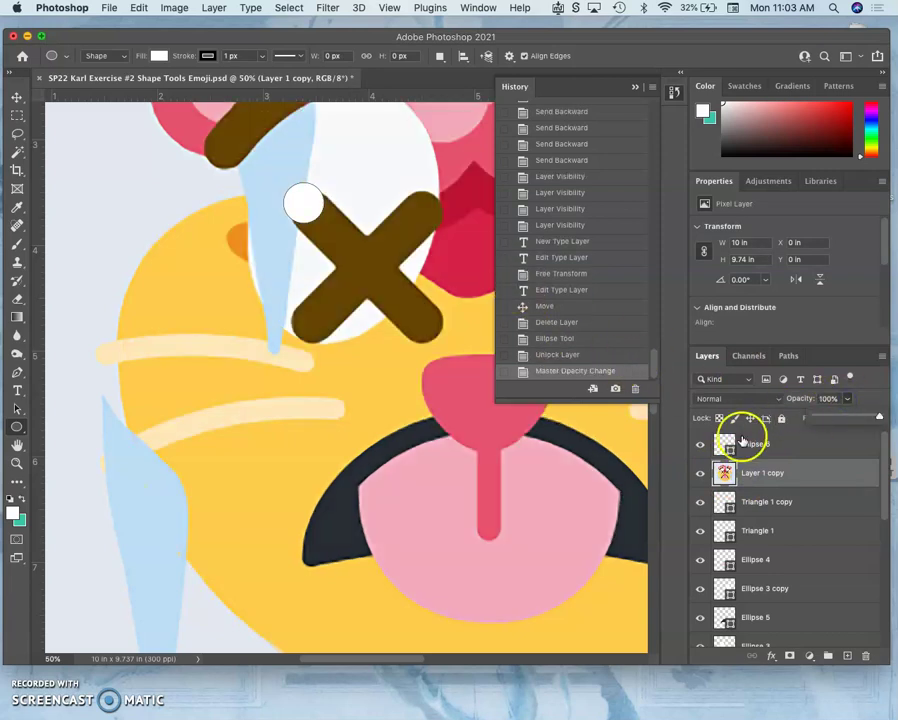
Step: Remove Ellipse 6's outline and fill it with brown sampled from the X
left_click(770, 447)
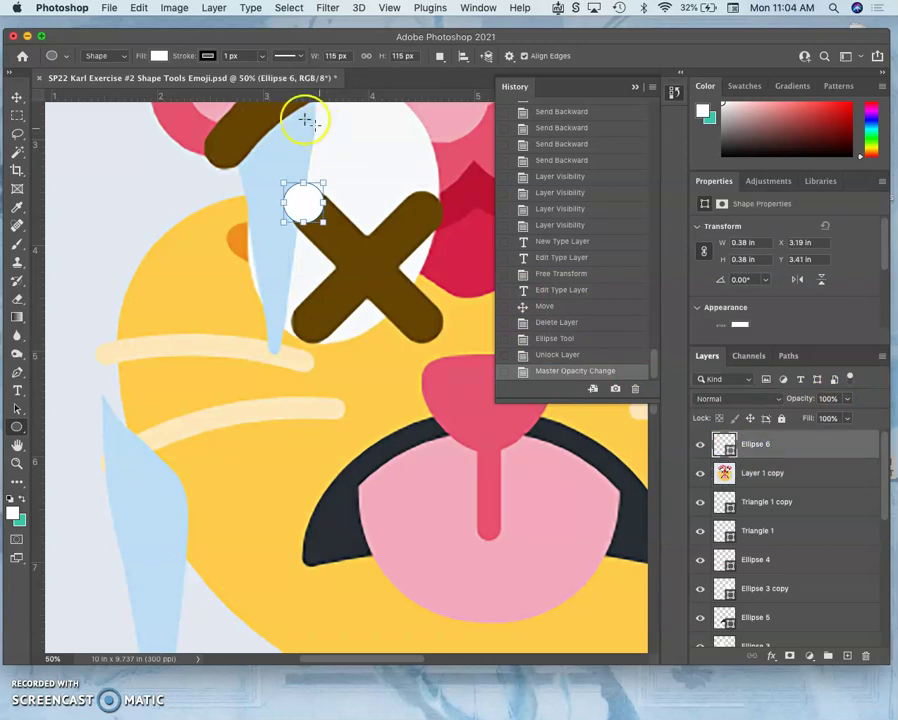
left_click(207, 55)
left_click(127, 84)
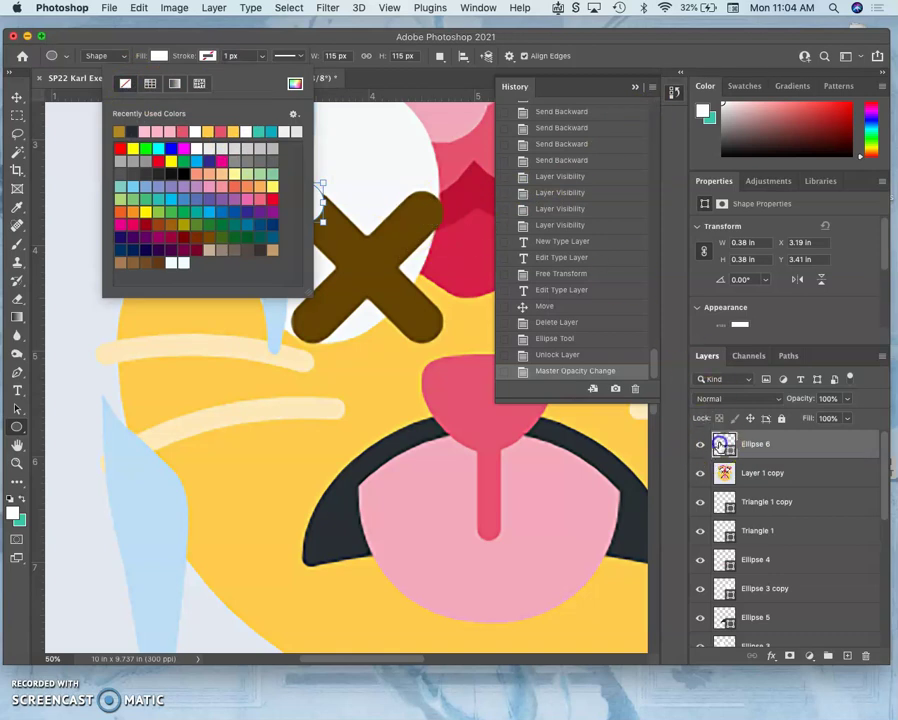
left_click(706, 446)
double_click(710, 445)
left_click(365, 246)
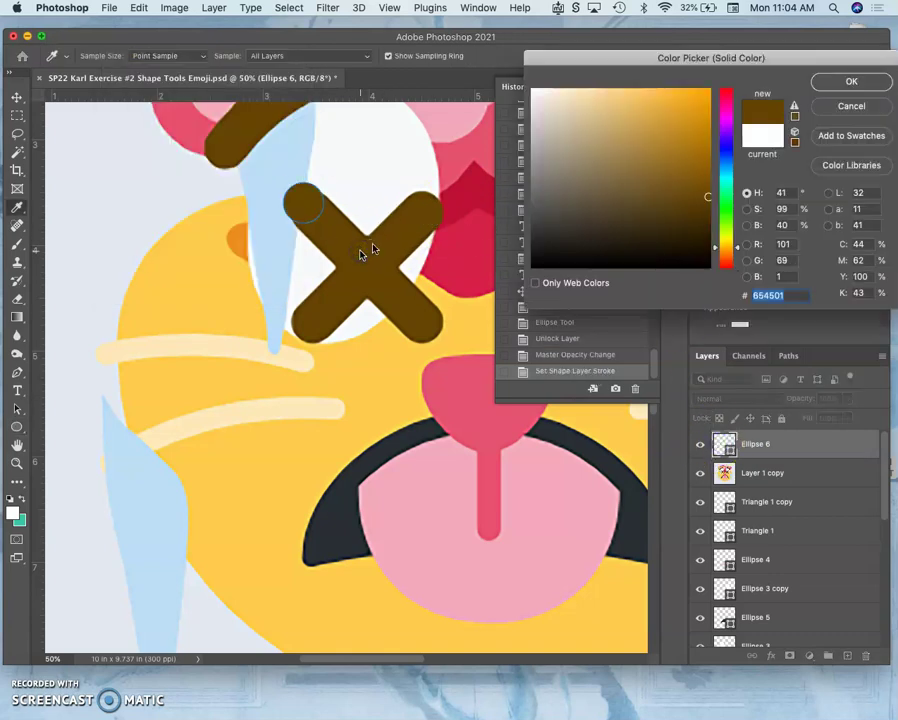
left_click(850, 81)
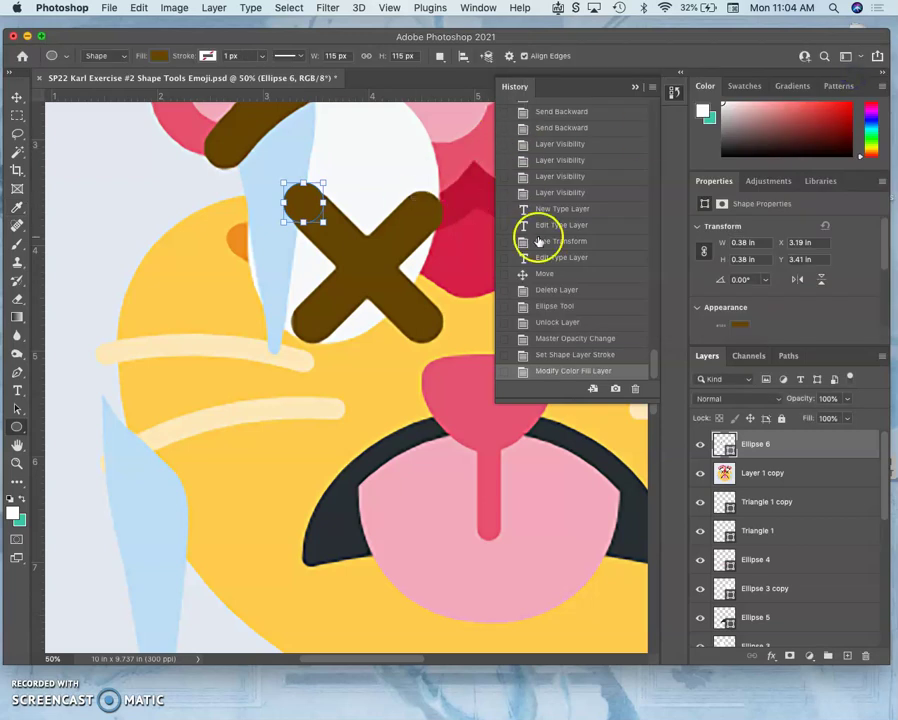
Step: Set the reference layer back to 50% opacity and lock it again
left_click(768, 476)
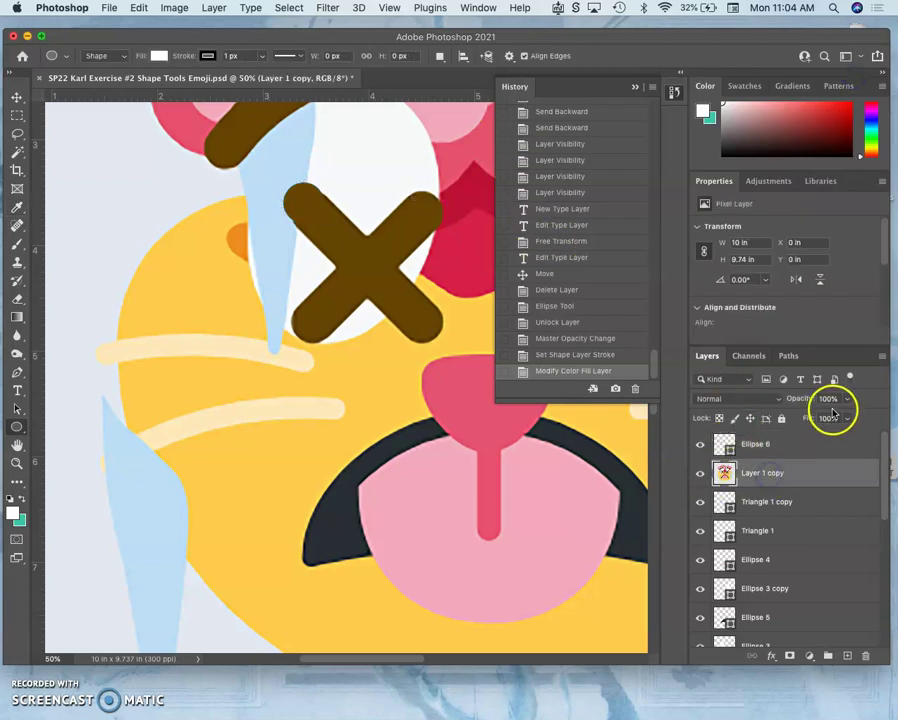
left_click(847, 399)
left_click(818, 418)
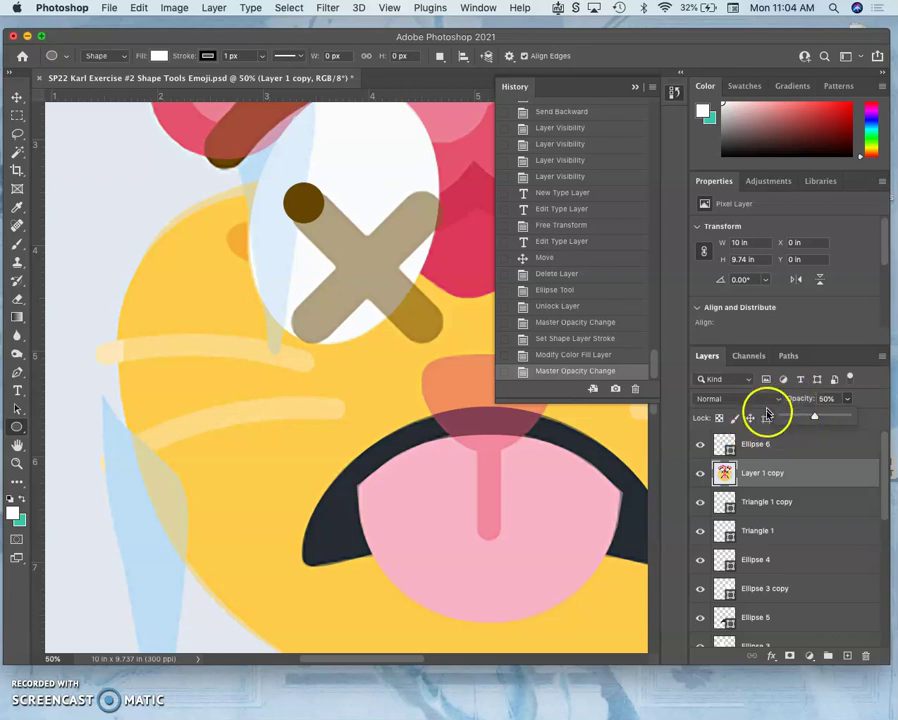
left_click(866, 418)
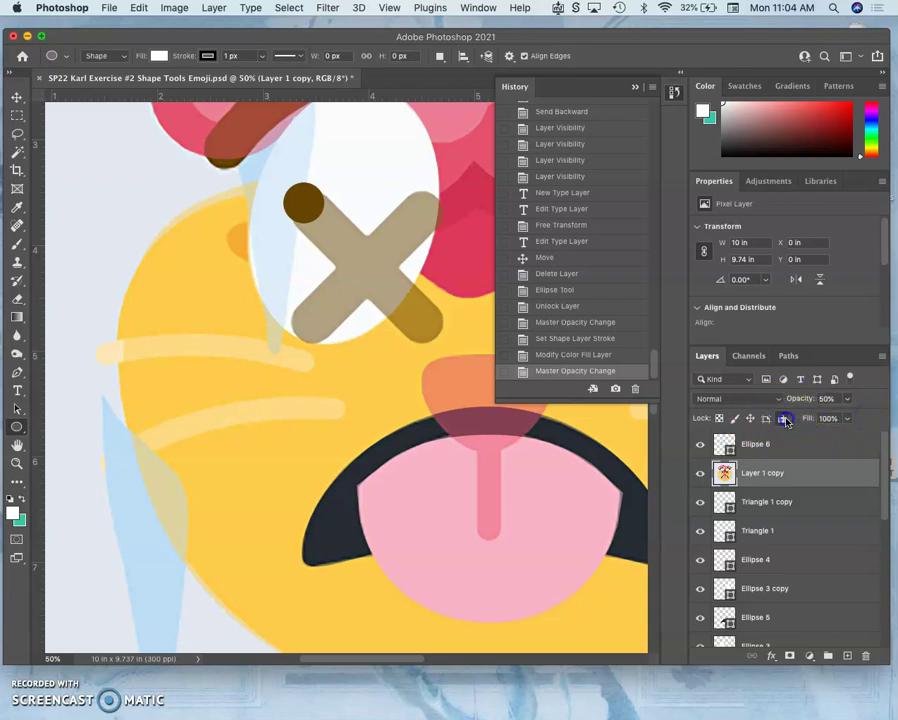
left_click(782, 418)
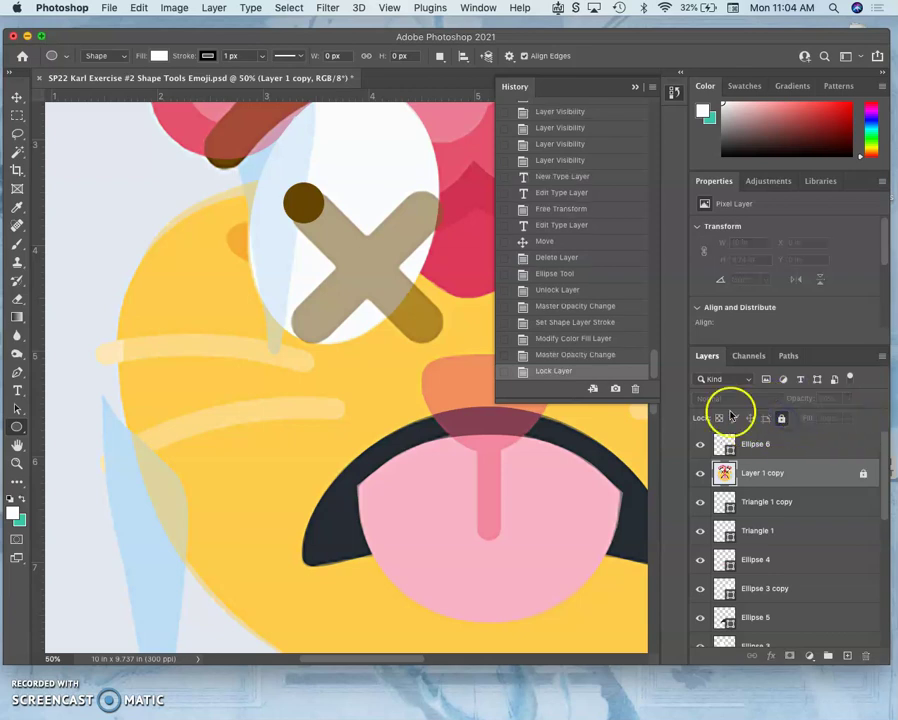
left_click(17, 97)
Step: Place Ellipse 6 on the X's top-left end and move Cmd+J copies to the other ends
left_click_drag(308, 207, 316, 216)
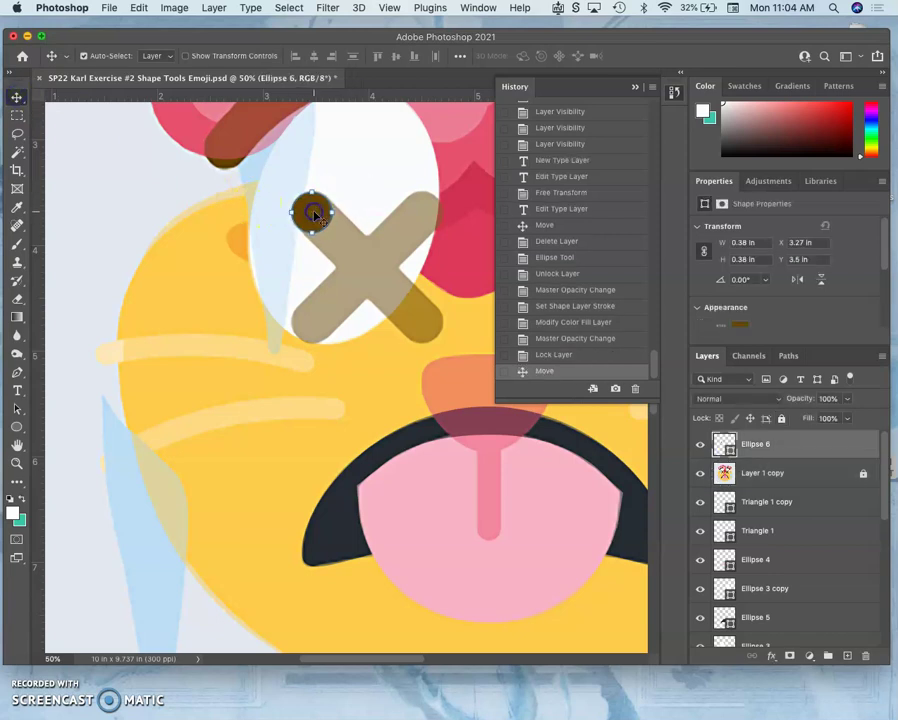
key("super+j")
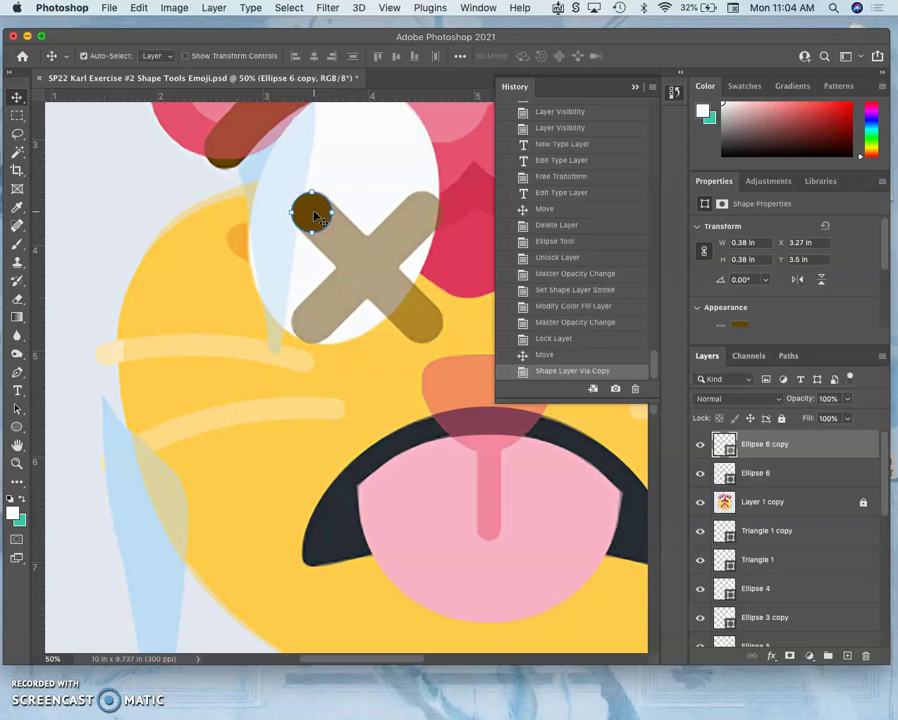
left_click_drag(313, 229, 435, 342)
key("super+j")
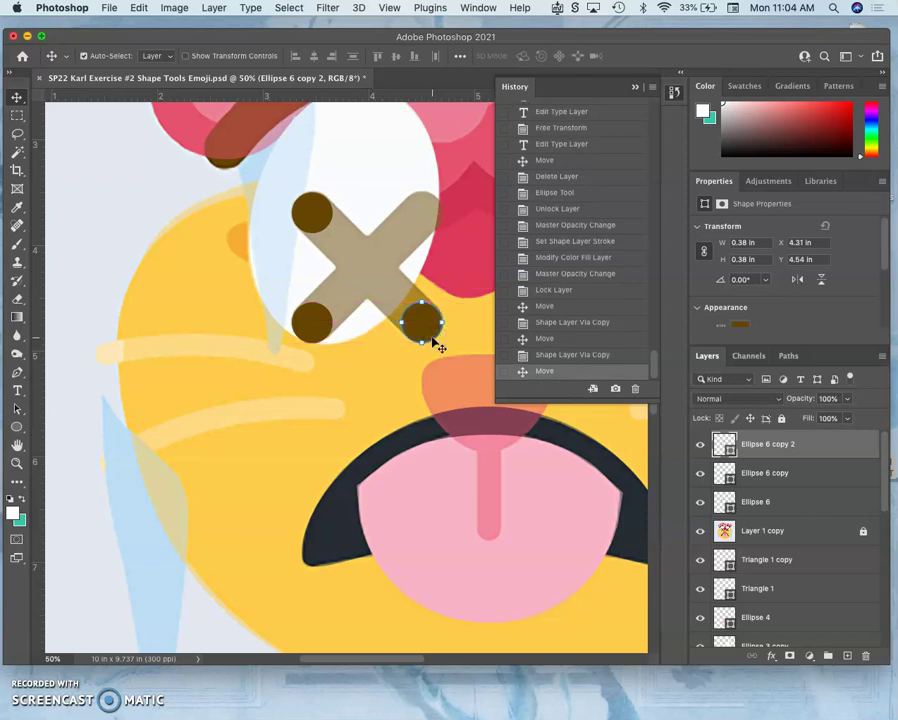
key("super+j")
left_click_drag(435, 342, 432, 224)
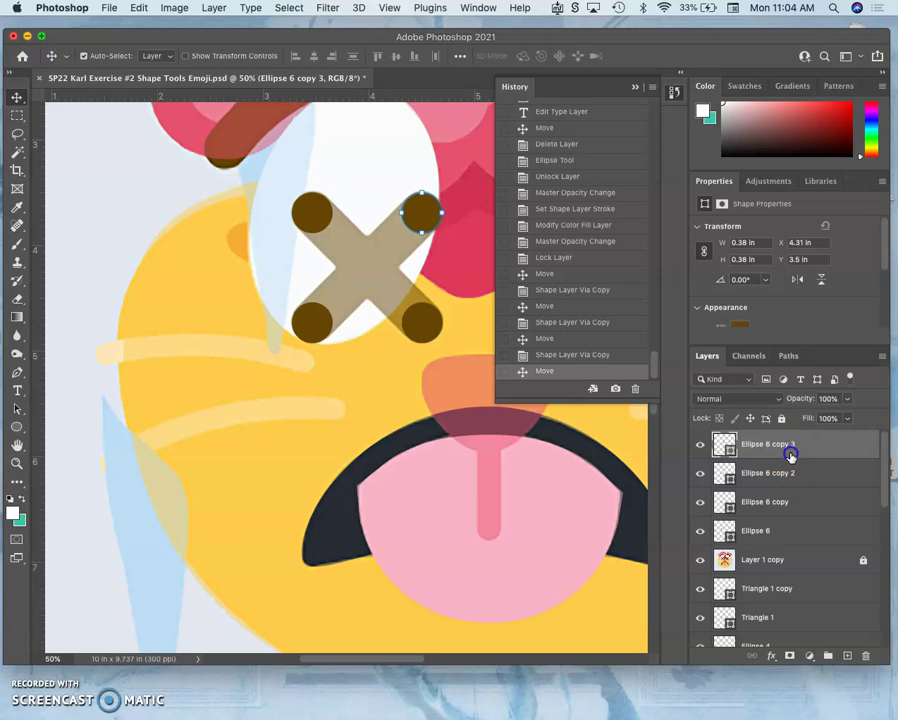
left_click(17, 133)
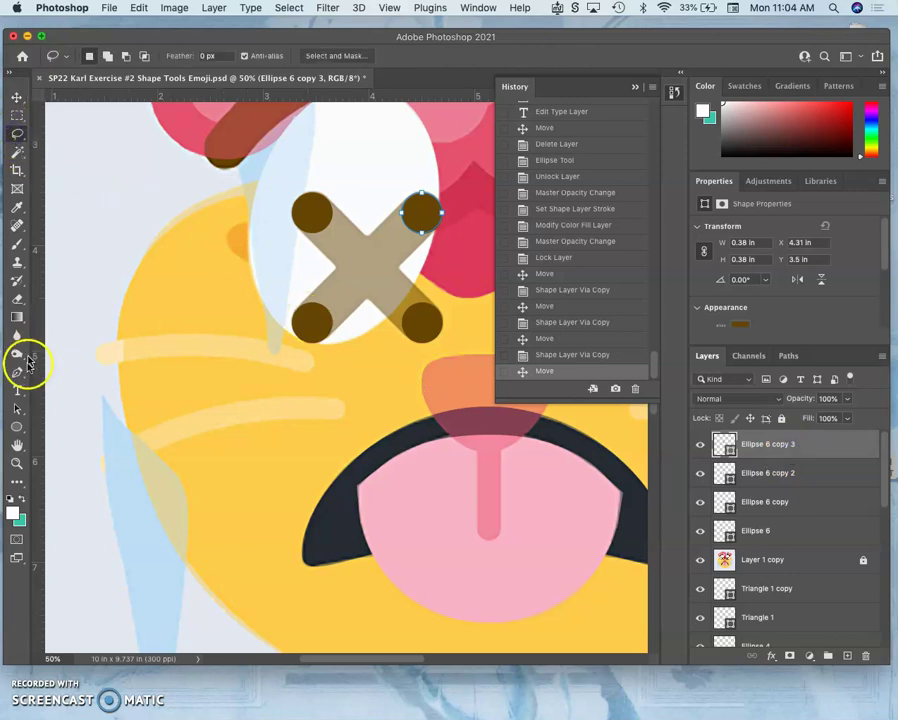
Step: Draw a brown rectangle over the X's centre and tilt it to about -42.6°
left_click(17, 429)
left_click(70, 425)
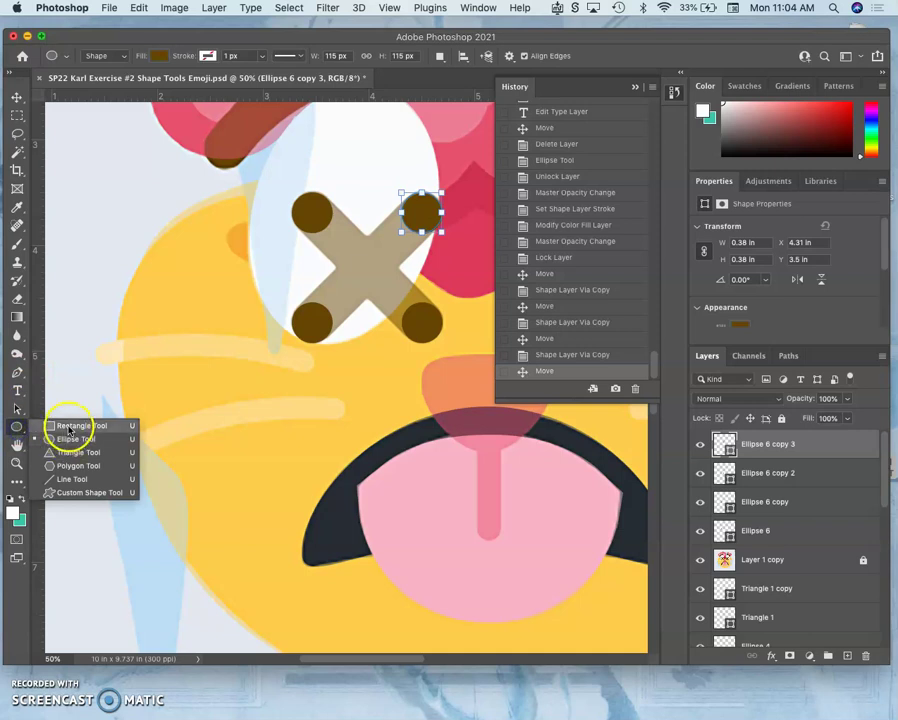
left_click_drag(329, 261, 386, 283)
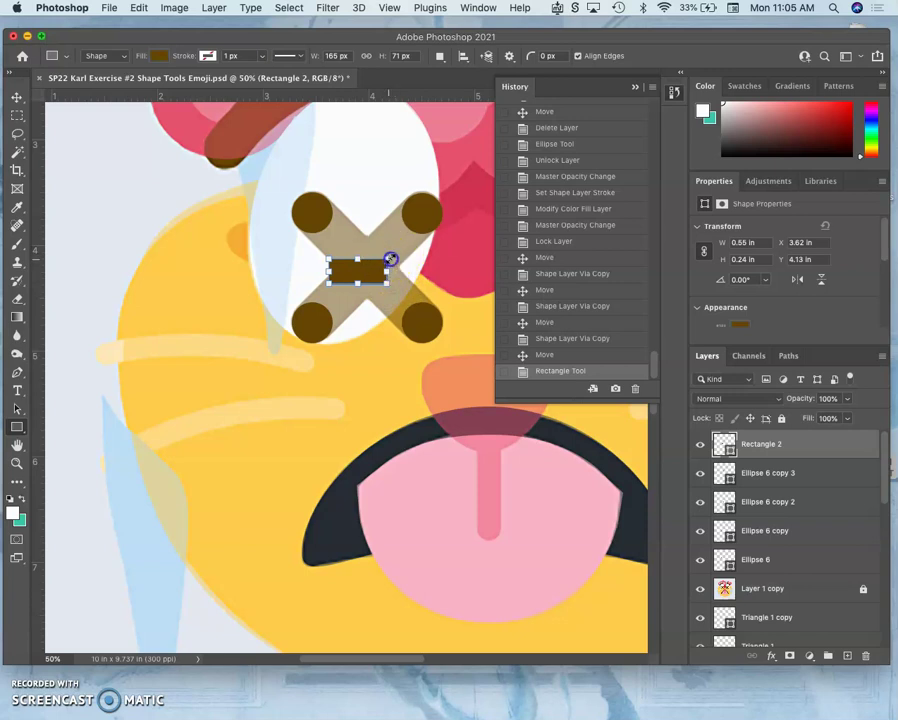
left_click_drag(390, 259, 386, 211)
left_click(388, 251)
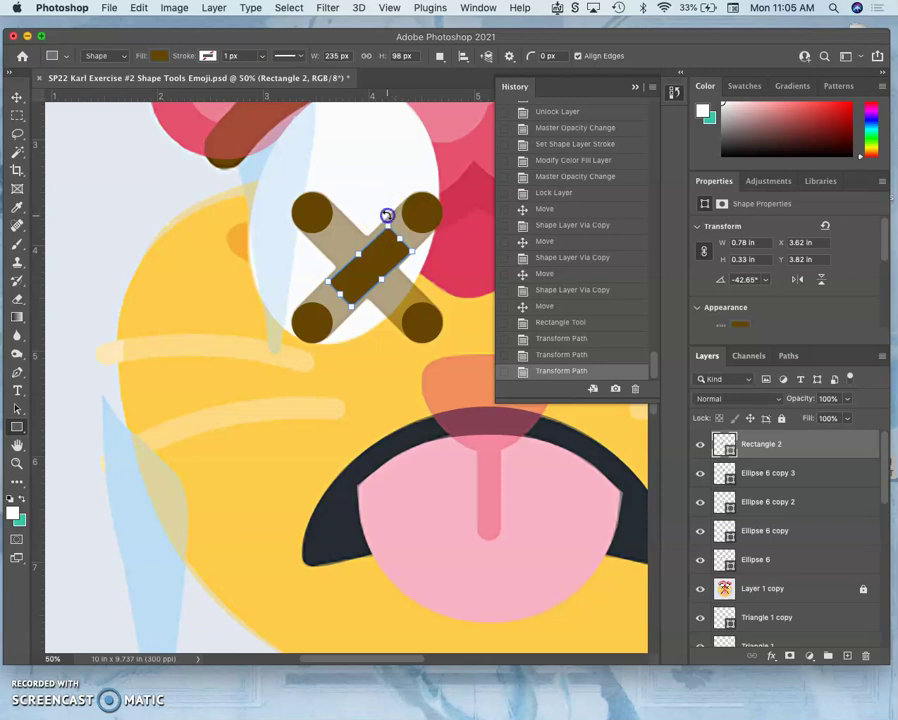
Step: Rotate the bar to about -45° and stretch it between the diagonal circles
left_click_drag(387, 215, 386, 215)
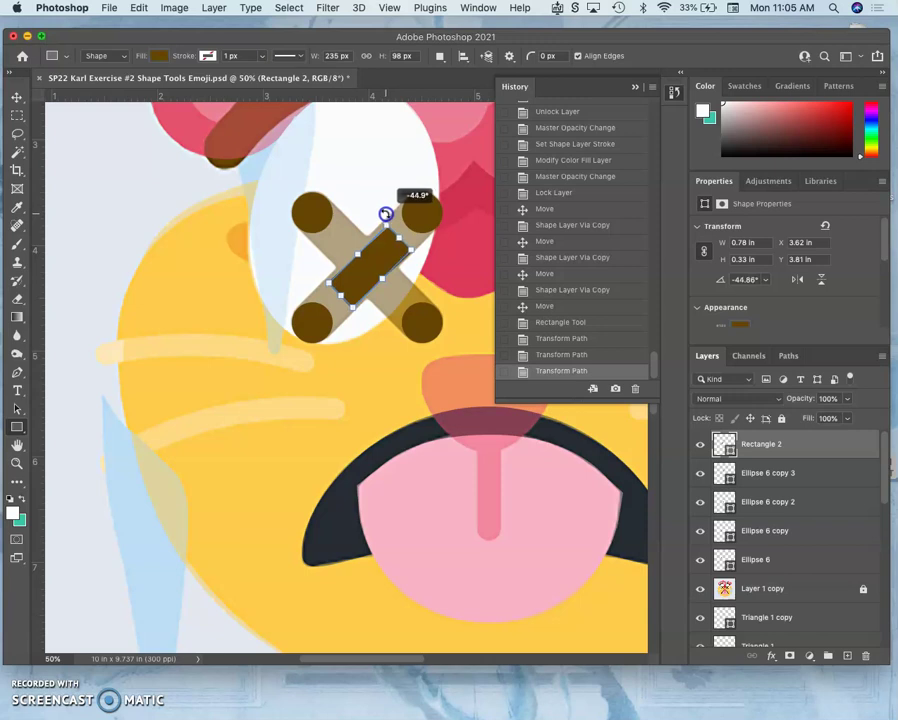
left_click_drag(386, 214, 385, 213)
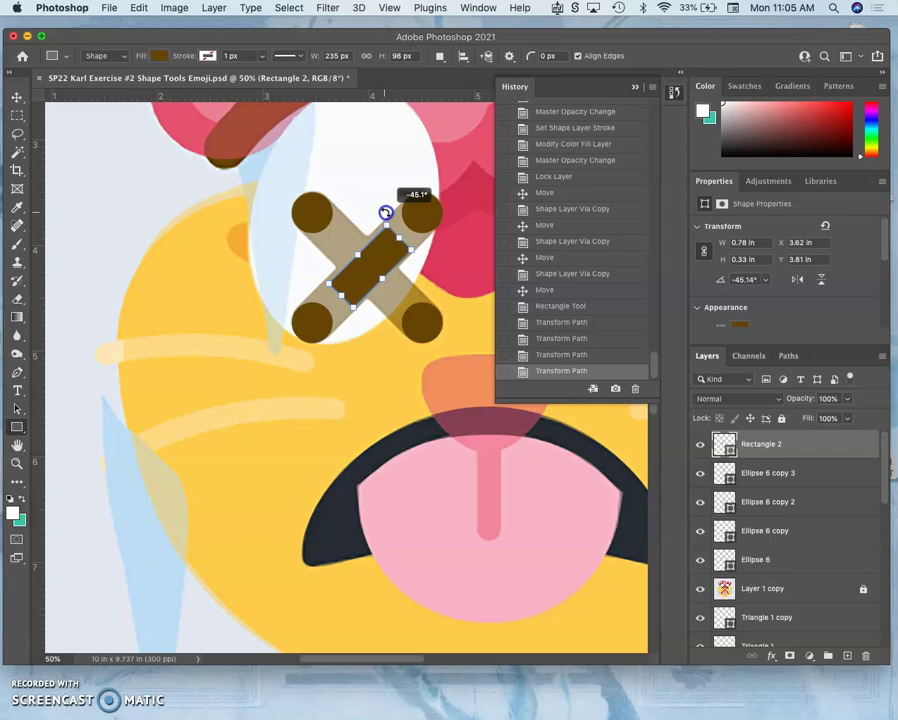
left_click_drag(385, 213, 436, 220)
mouse_move(322, 314)
left_mouse_down()
mouse_move(340, 298)
mouse_move(308, 319)
mouse_move(296, 308)
mouse_move(328, 338)
left_mouse_up()
key("super+equal")
key("super+equal")
key("super+equal")
key("super+equal")
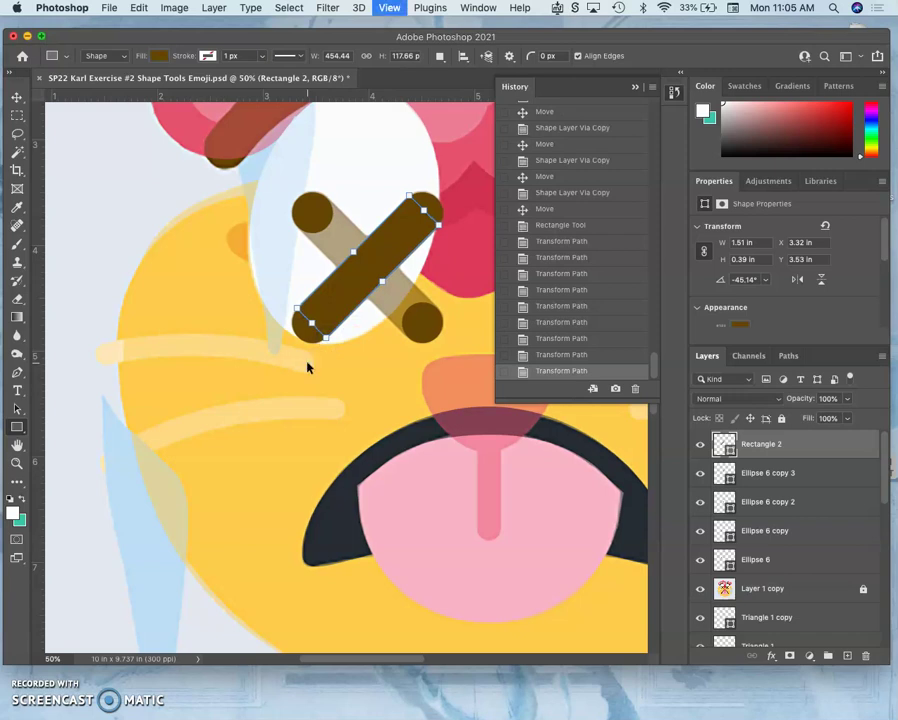
Step: Tuck the bar's lower corner into its circle and trim the upper end to 1.5 × 0.38 in
scroll(307, 366, "up", 5)
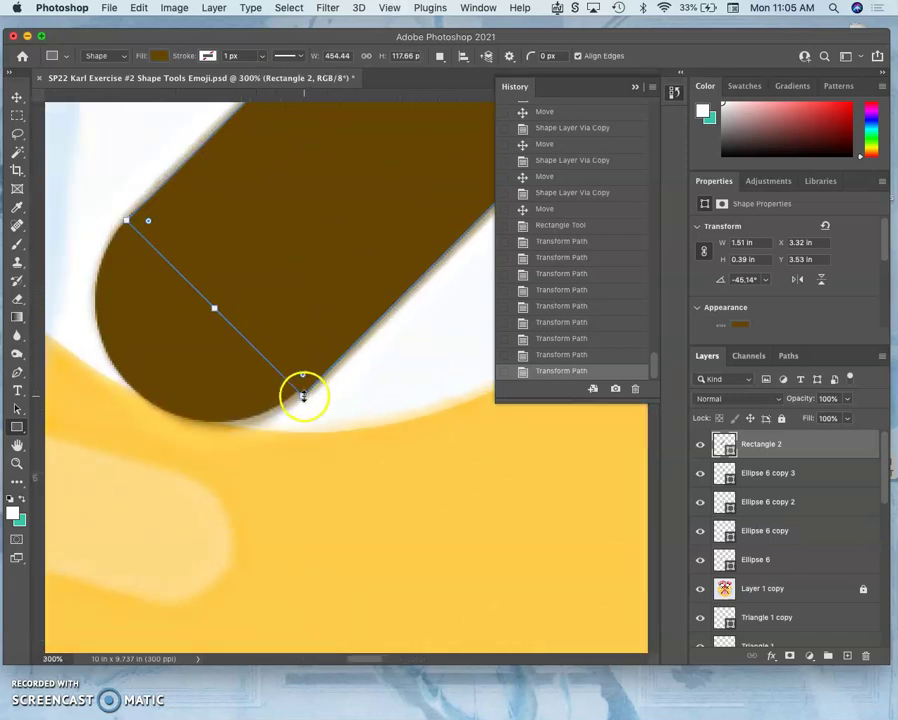
left_click_drag(302, 393, 298, 388)
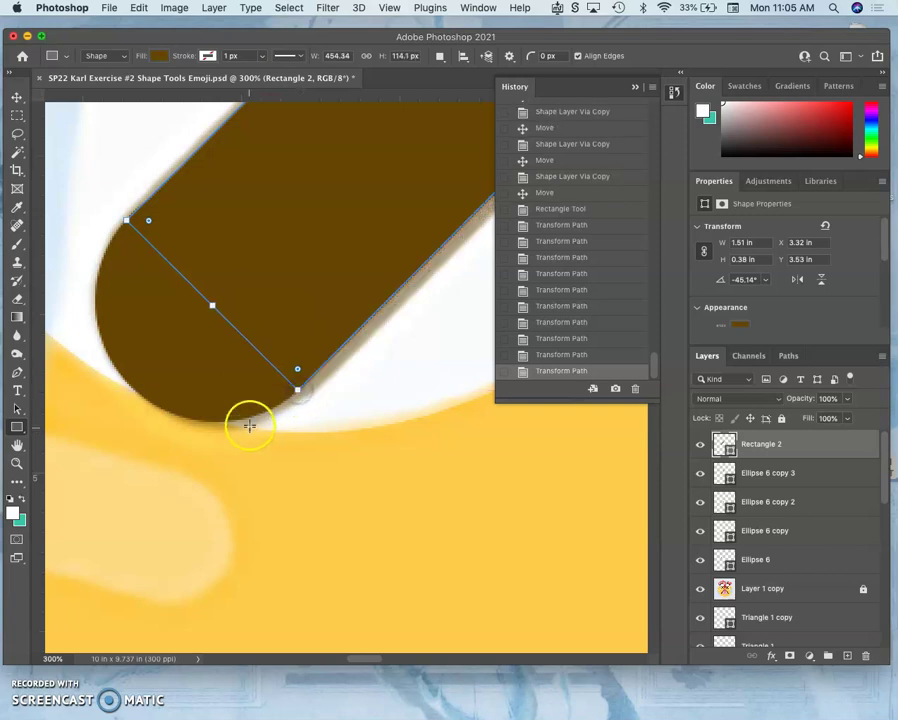
scroll(240, 368, "up", 10)
scroll(240, 368, "right", 10)
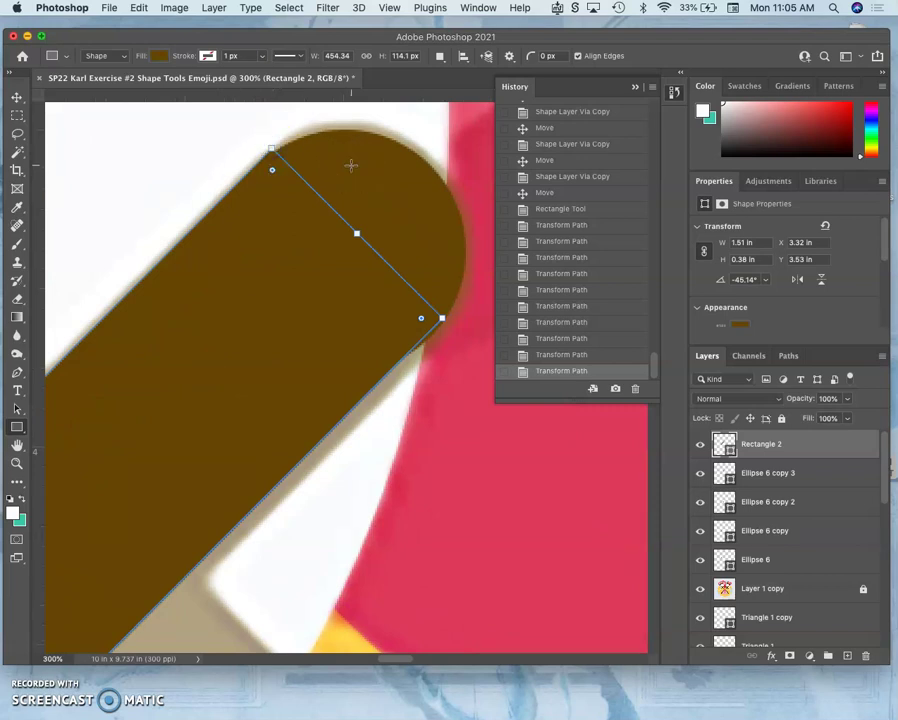
left_click_drag(352, 220, 352, 243)
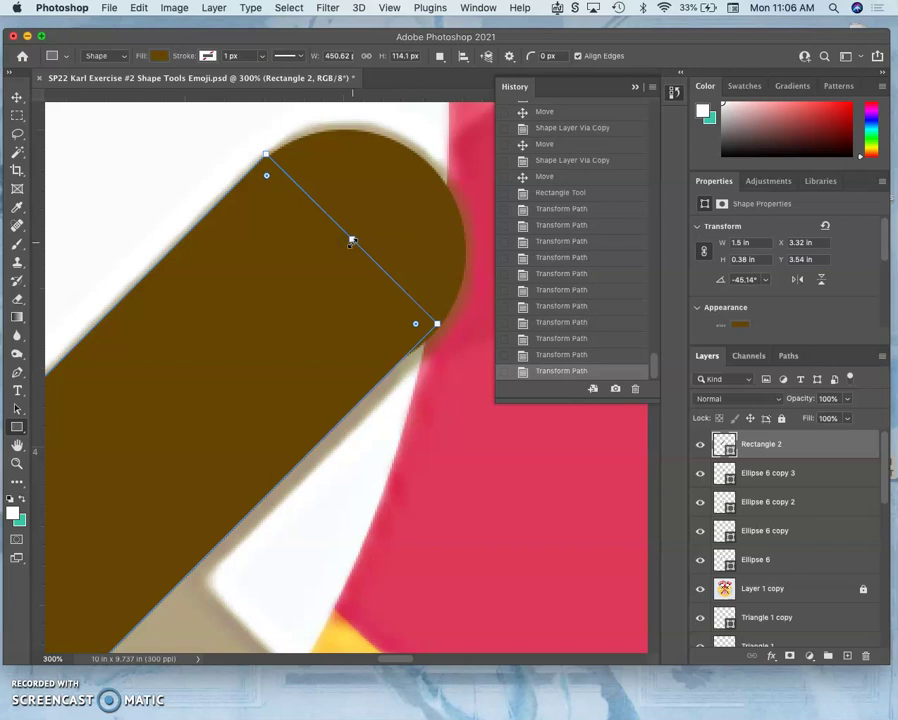
left_click(17, 134)
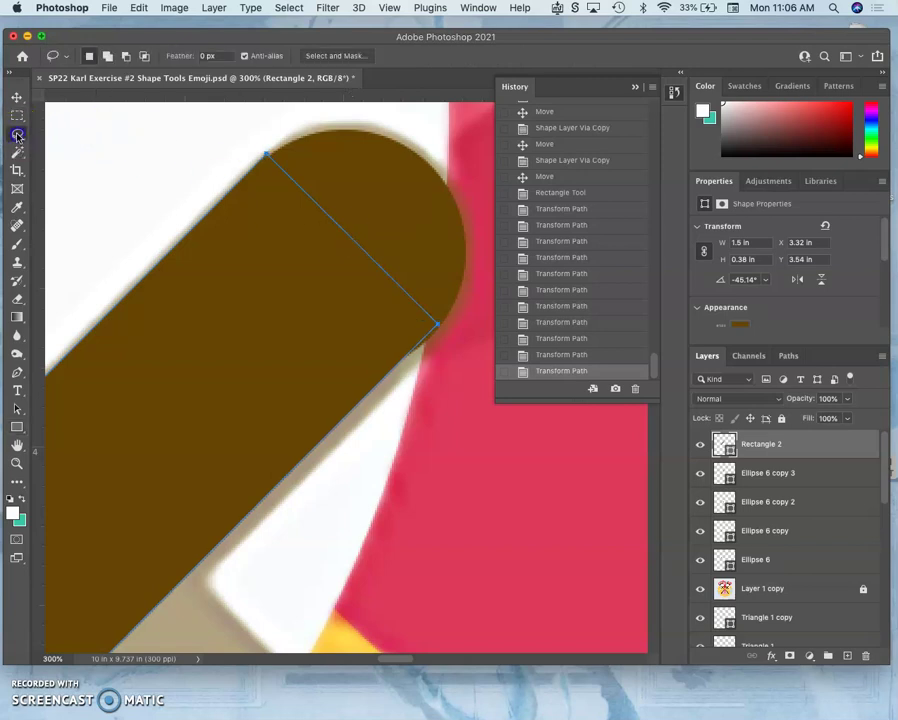
Step: Nudge the top-right circle onto the bar's end, then select the bar and the eye ellipse
left_click(17, 95)
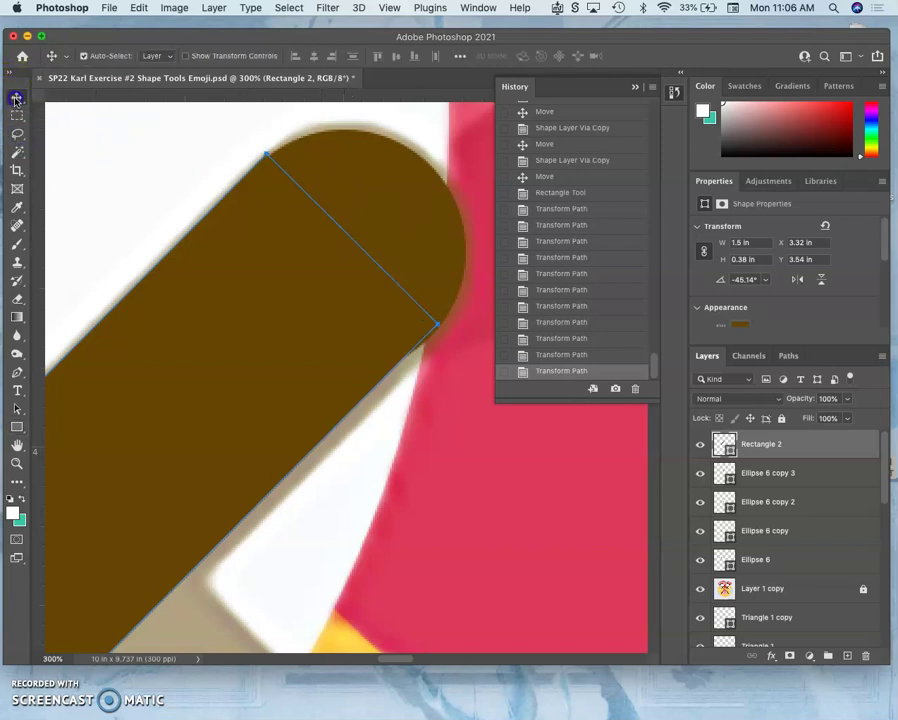
left_click(380, 168)
left_click_drag(374, 164, 374, 166)
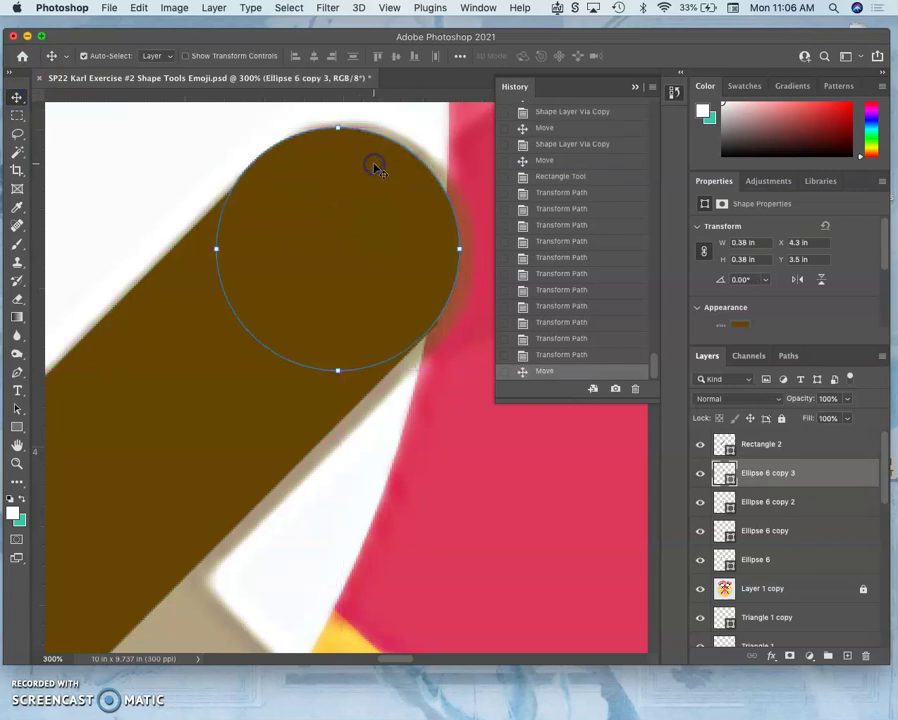
left_click(348, 220)
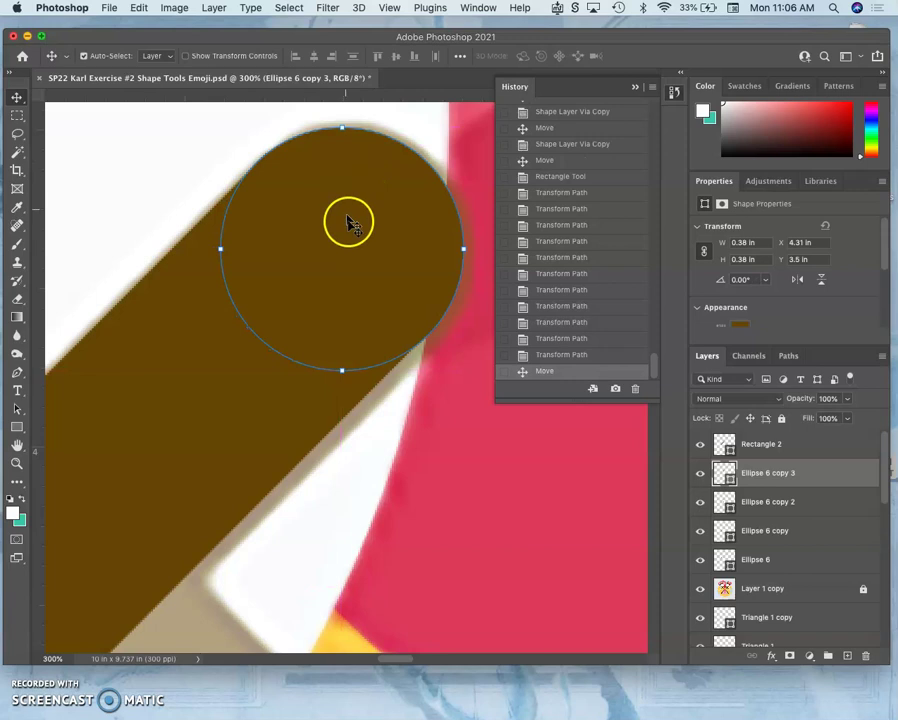
left_click(324, 420)
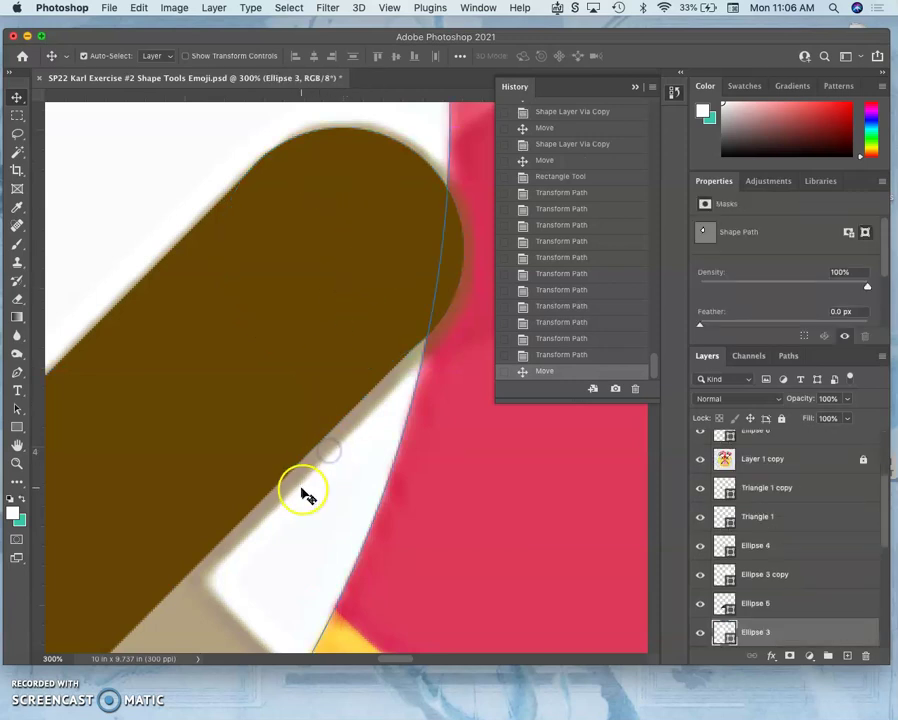
scroll(301, 520, "down", 10)
scroll(307, 497, "right", 10)
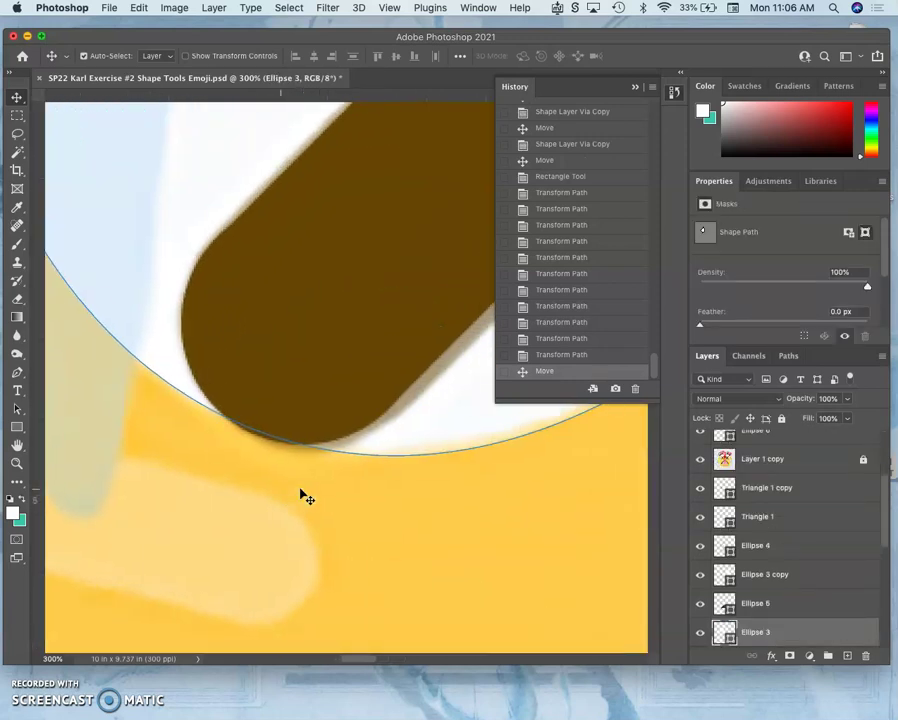
scroll(303, 495, "down", 5)
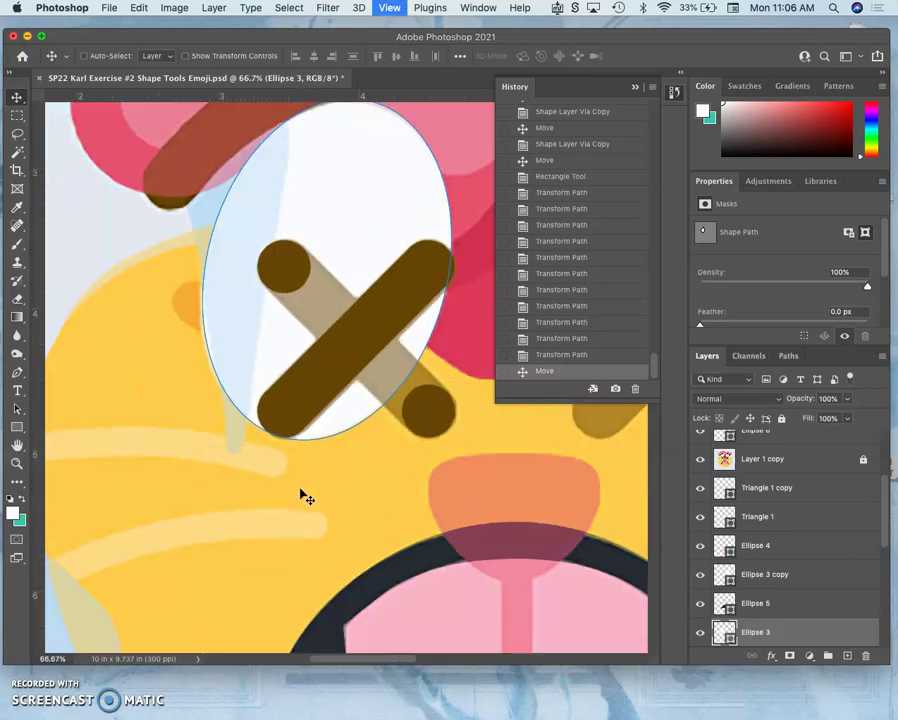
Step: Duplicate the brown Rectangle 2 bar and flip the copy horizontally
left_click(354, 354)
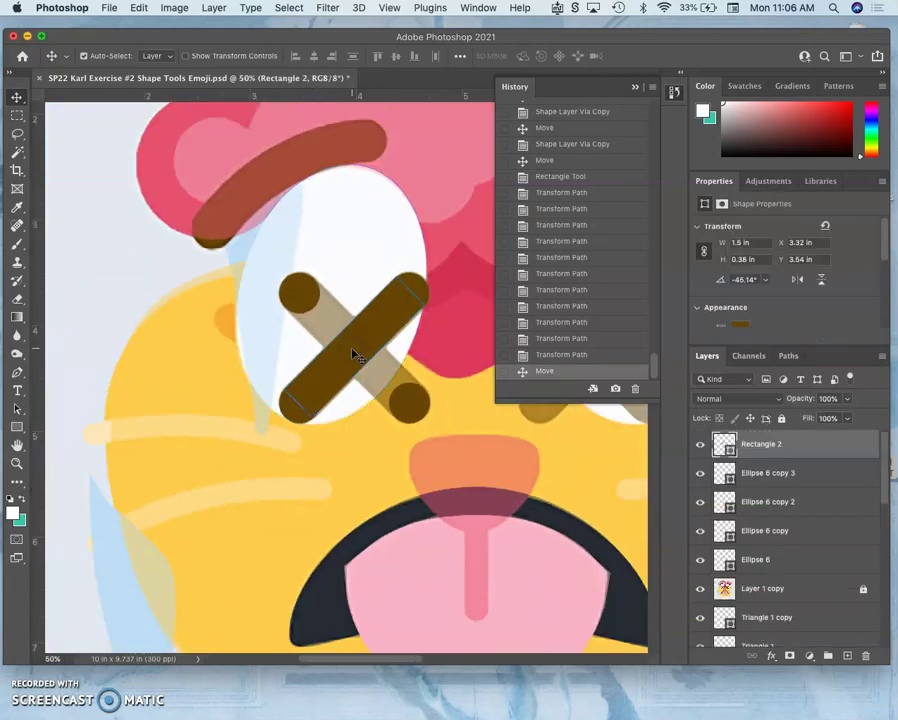
key("super+j")
key("super+t")
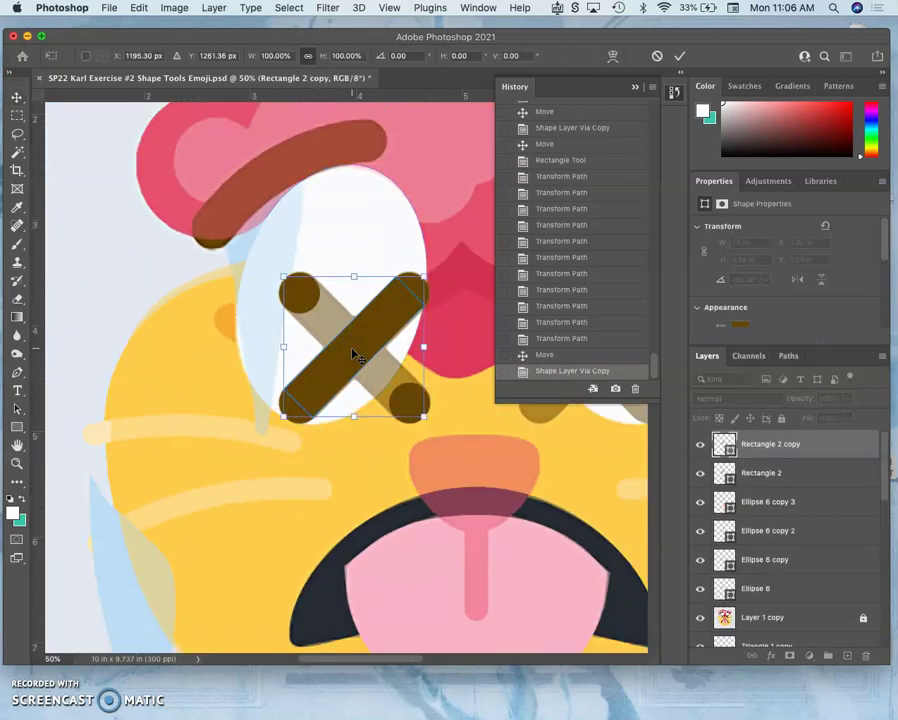
right_click(353, 337)
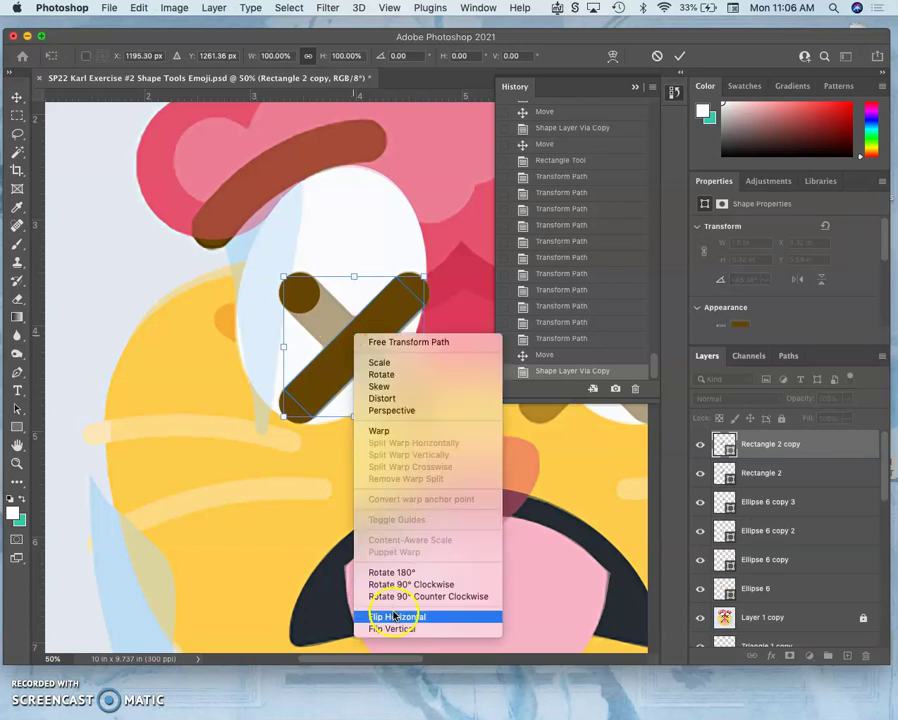
left_click(393, 616)
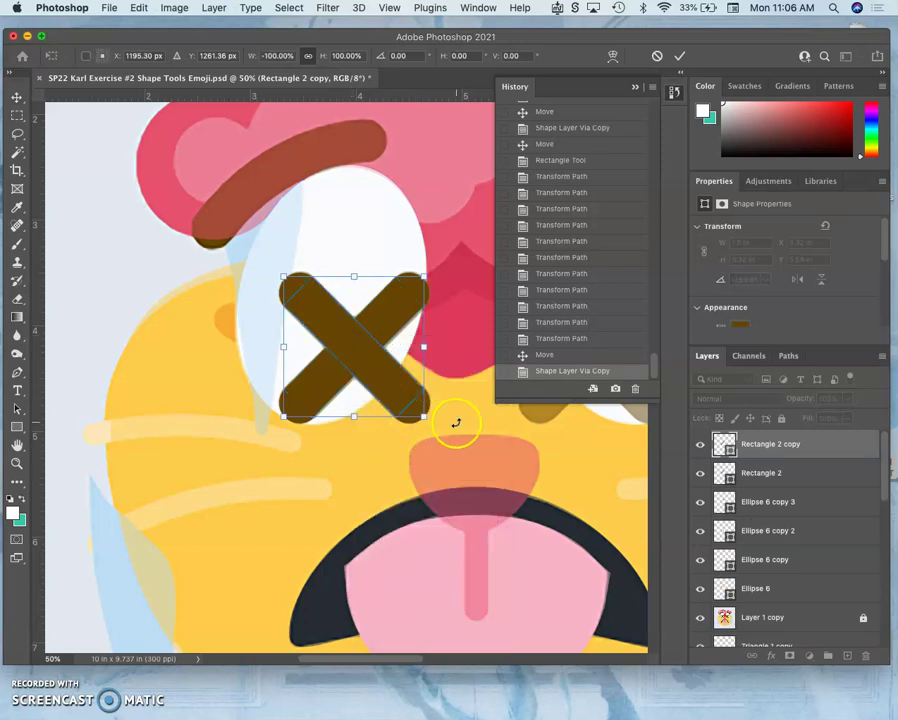
Step: Nudge the mirrored Rectangle 2 copy left and down onto the X's other diagonal
scroll(456, 424, "up", 6)
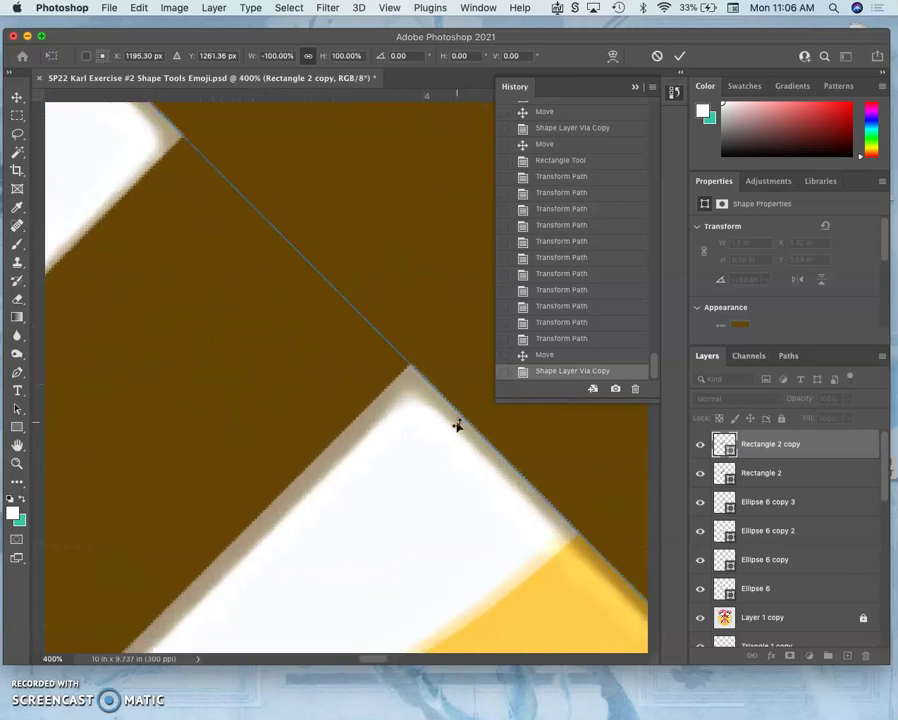
scroll(456, 424, "up", 5)
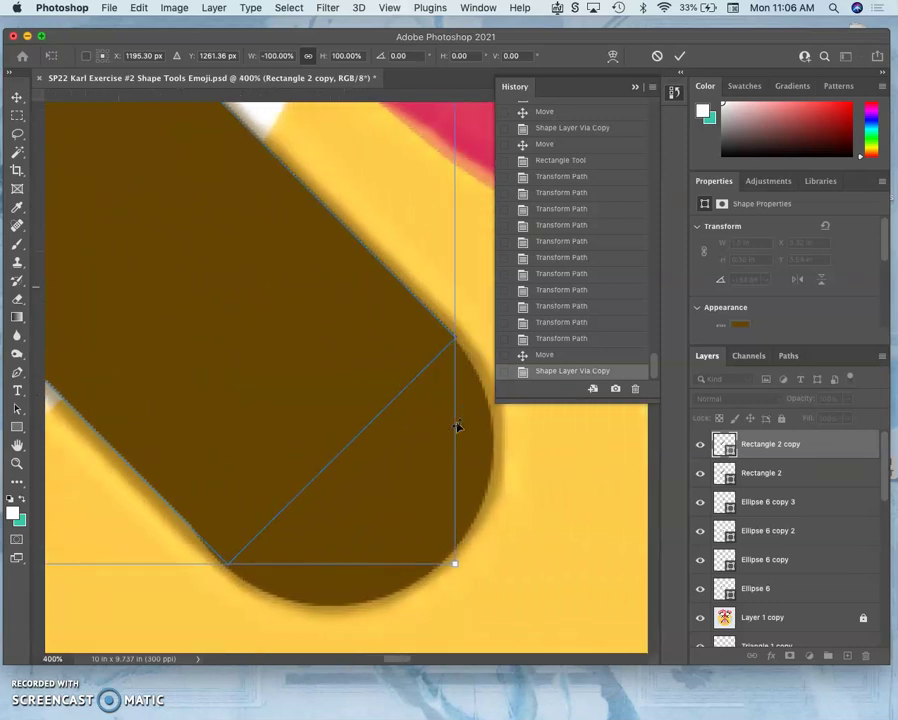
left_click(428, 428)
key("Left")
key("Down")
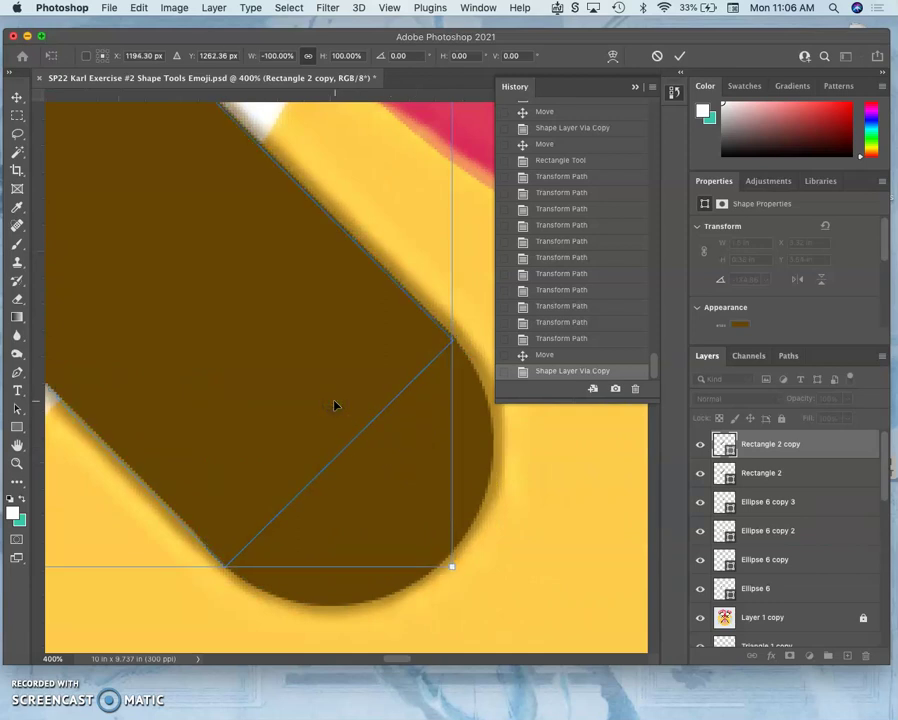
scroll(335, 405, "up", 10)
scroll(335, 405, "left", 5)
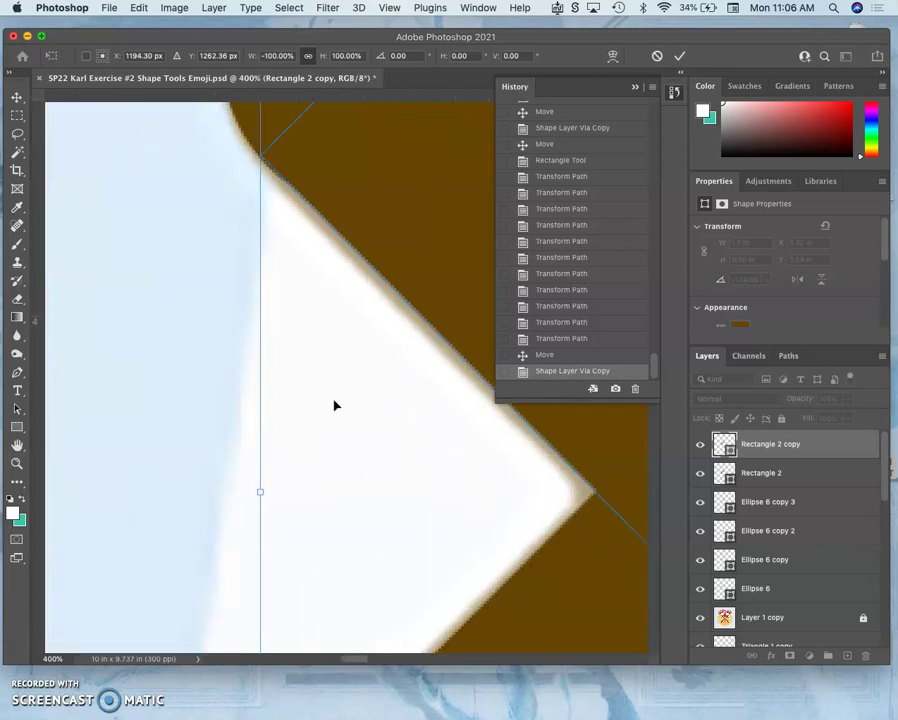
scroll(335, 405, "right", 2)
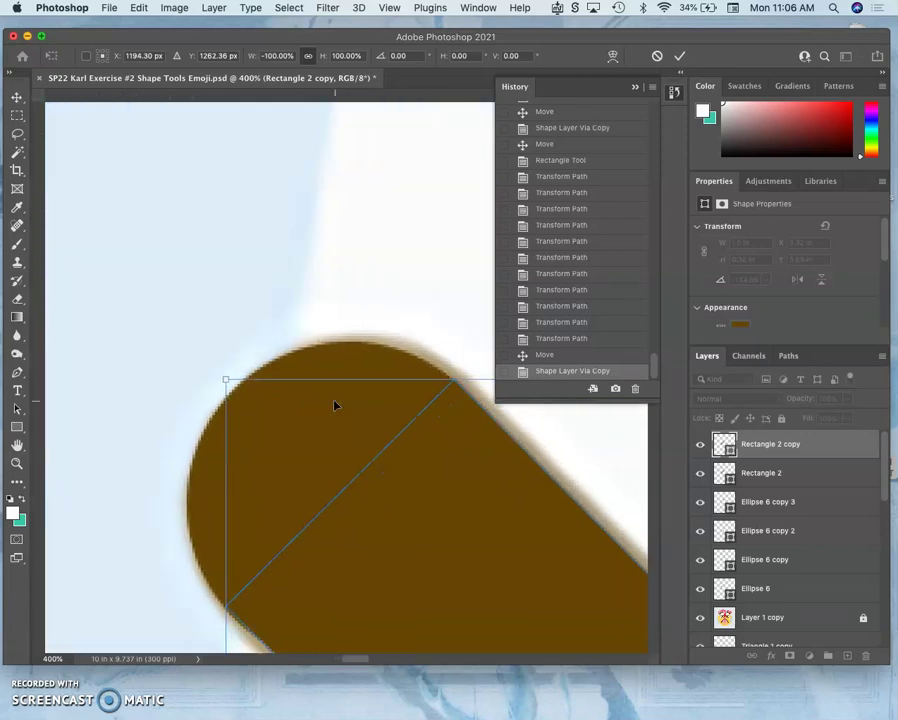
scroll(335, 405, "down", 3)
left_click(326, 316)
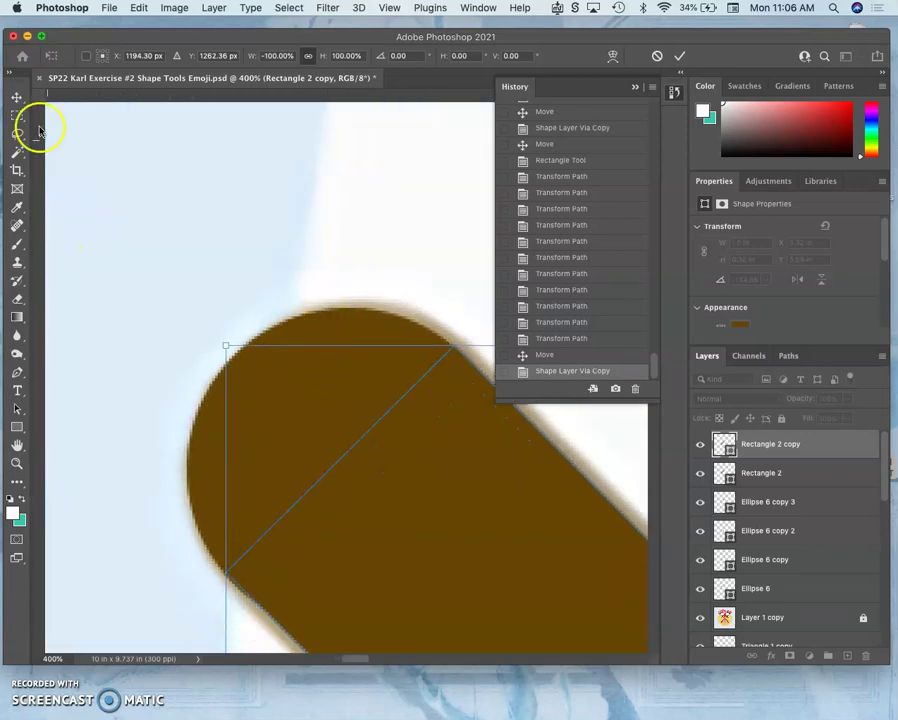
Step: Commit the flip, then nudge the Ellipse 6 cap circle up and right toward the bar's end
left_click(18, 100)
left_click(340, 348)
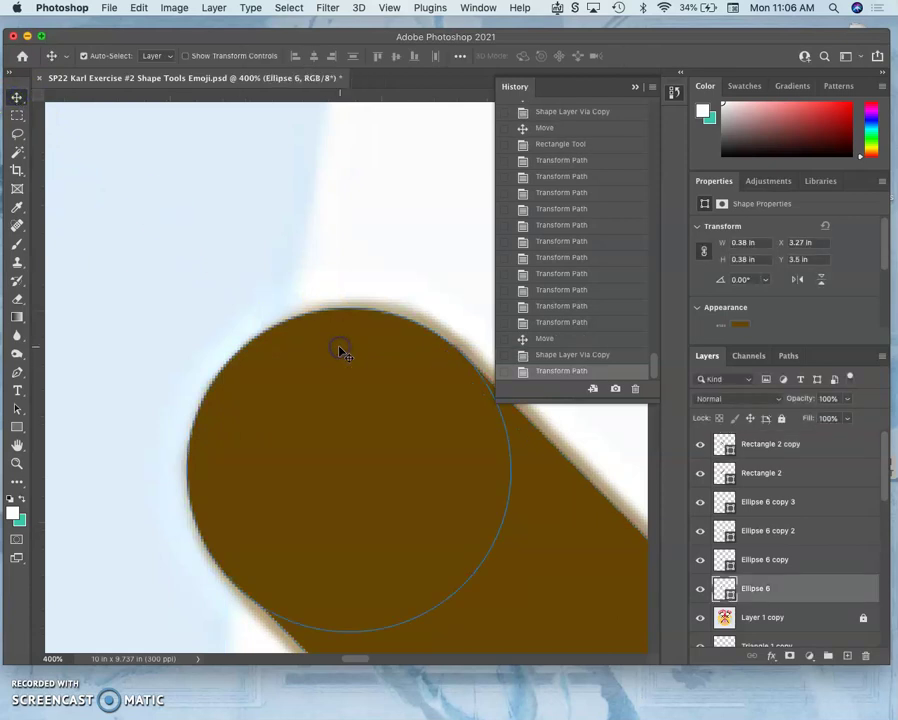
key("Up")
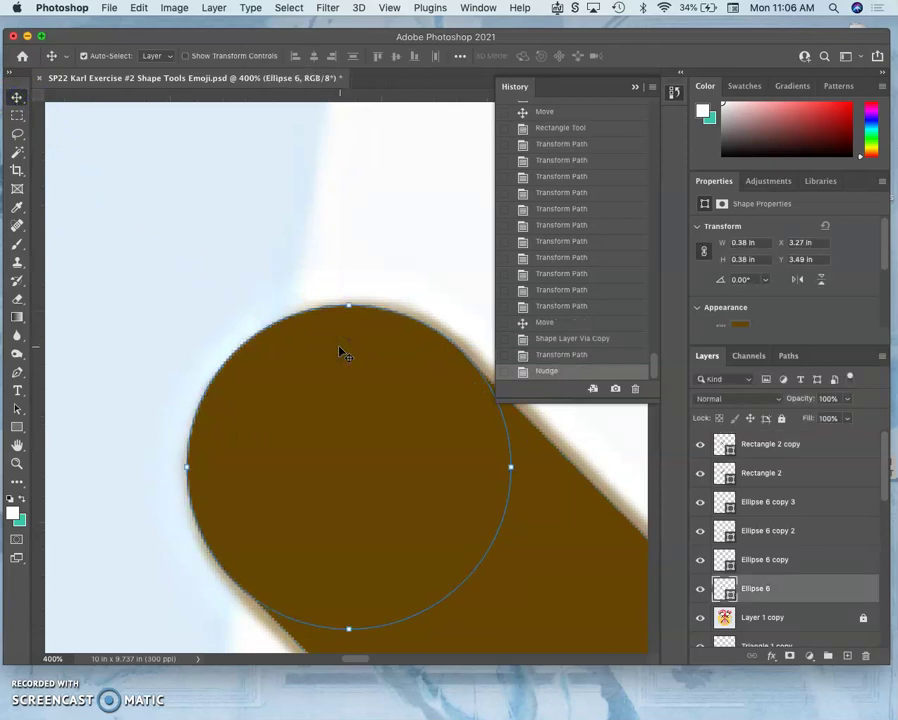
key("Right")
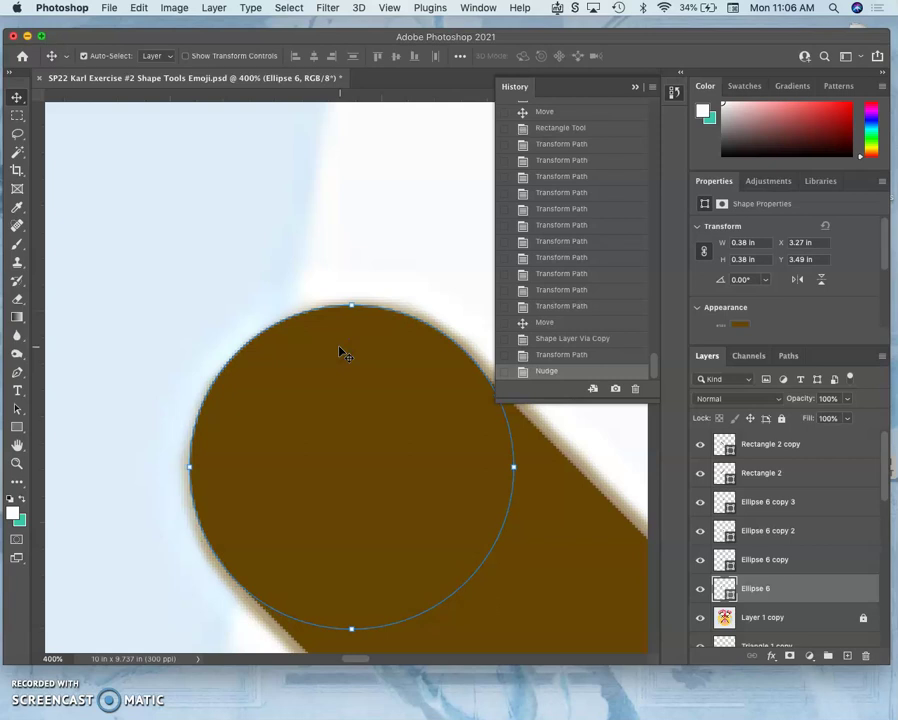
key("Down")
key("Right")
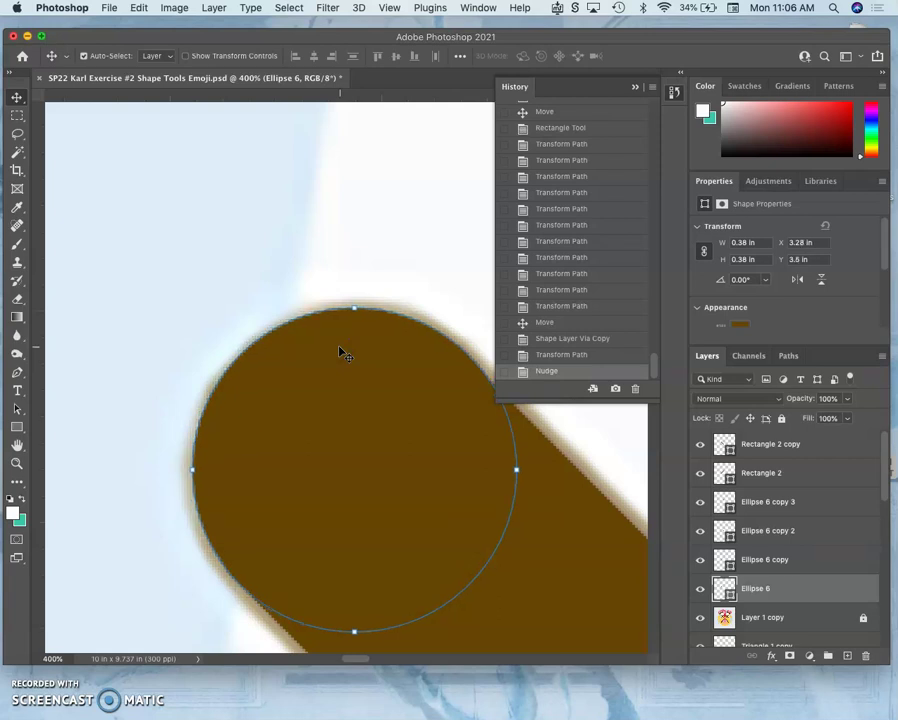
Step: Shift Ellipse 6 one more step left to about X 3.27, Y 3.5 in, then zoom out
left_click(248, 300)
left_click(224, 385)
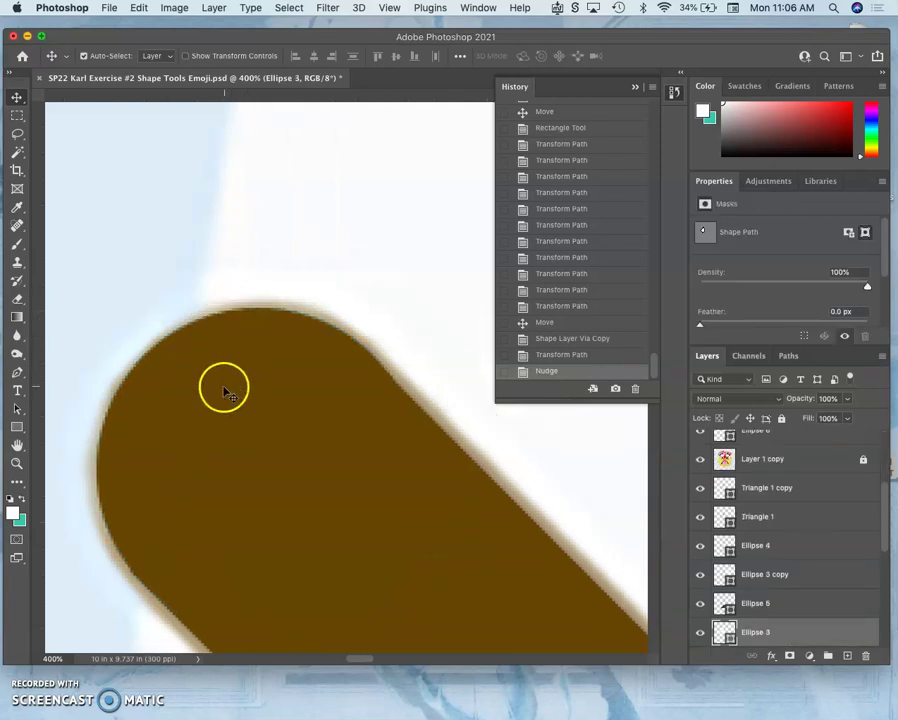
key("Left")
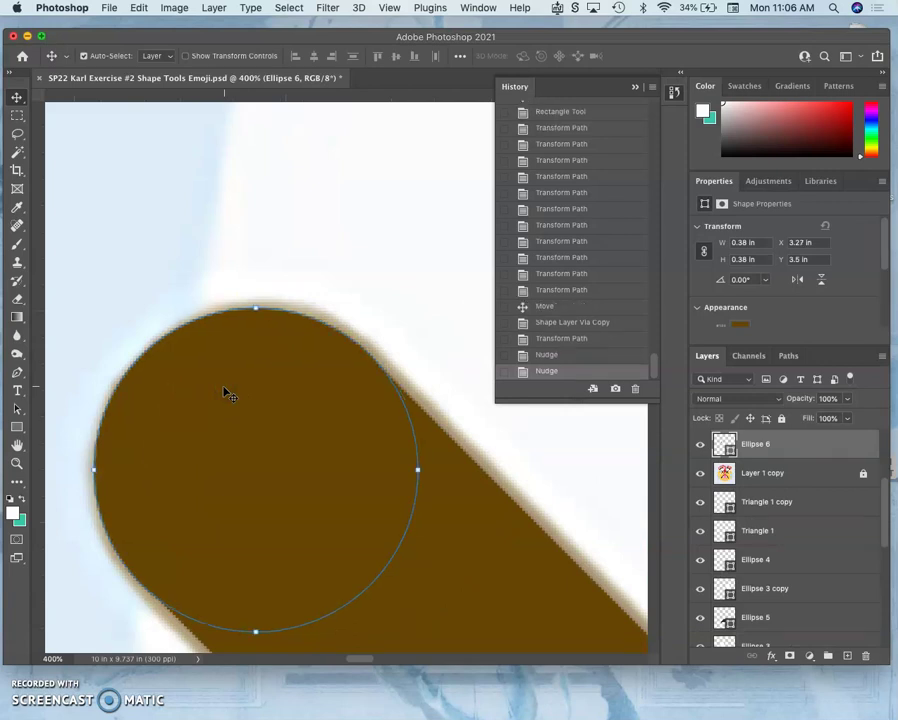
left_click(270, 258)
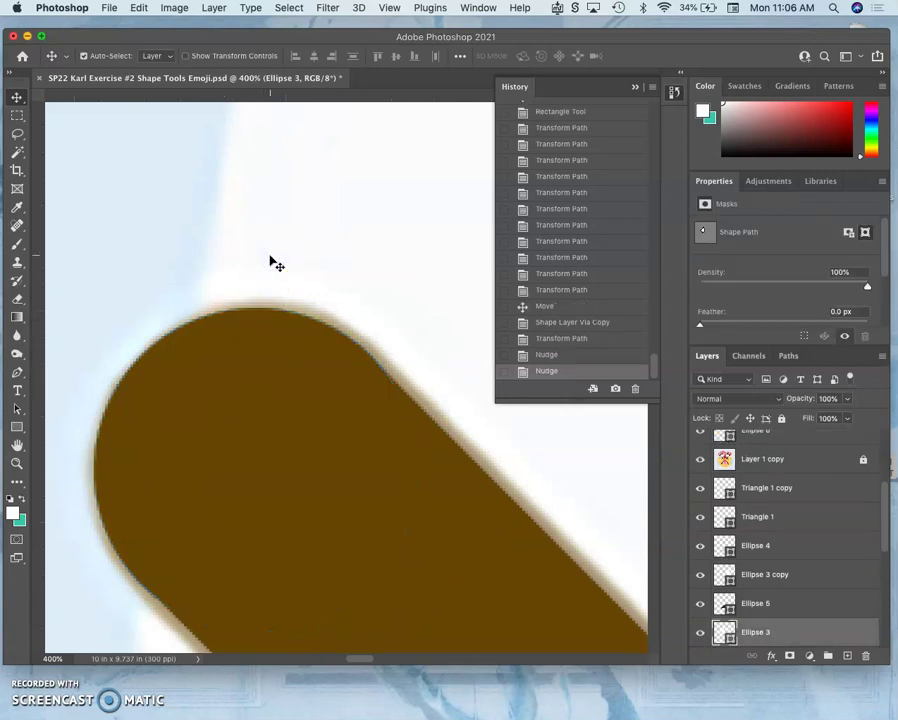
key("super+minus")
key("super+minus")
key("super+minus")
key("super+minus")
key("super+minus")
key("super+minus")
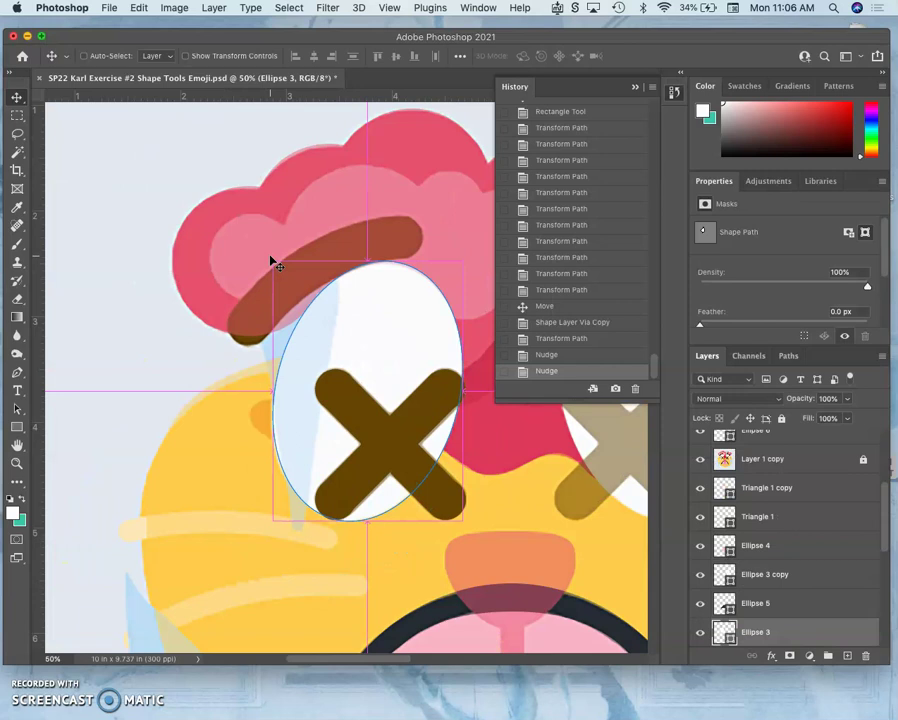
scroll(277, 264, "right", 5)
scroll(277, 264, "down", 3)
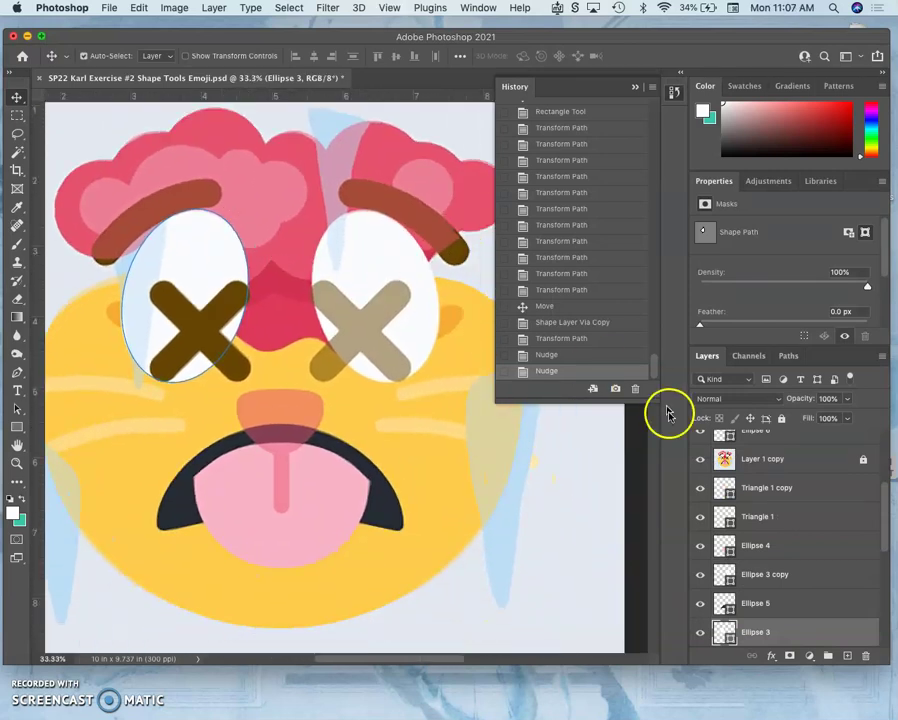
Step: Hide both Rectangle 2 bars and all four Ellipse 6 cap circles of the left X
left_click(700, 489)
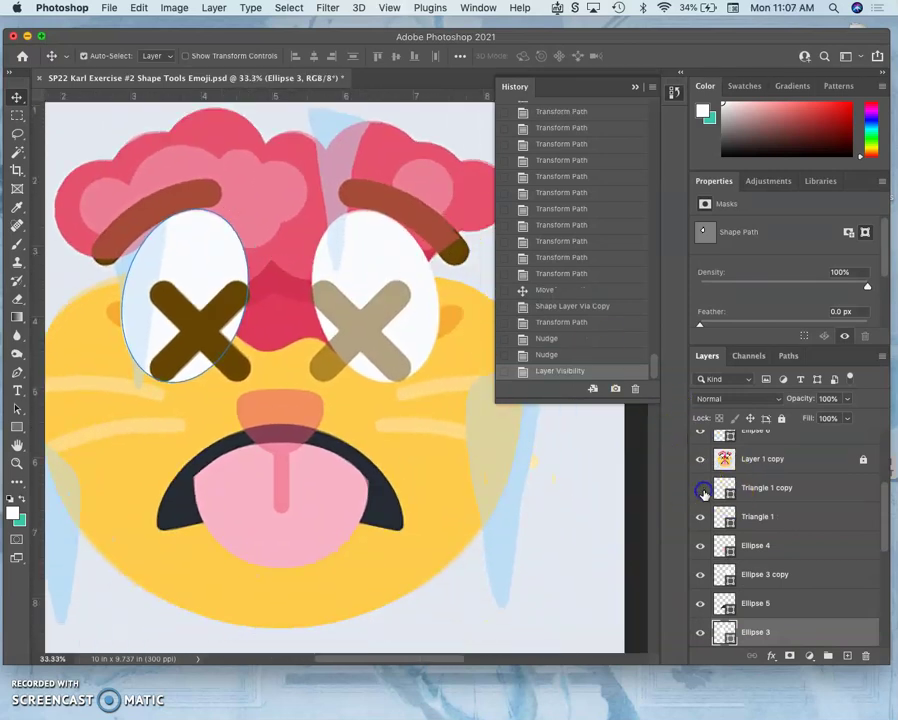
left_click(700, 489)
scroll(704, 495, "up", 5)
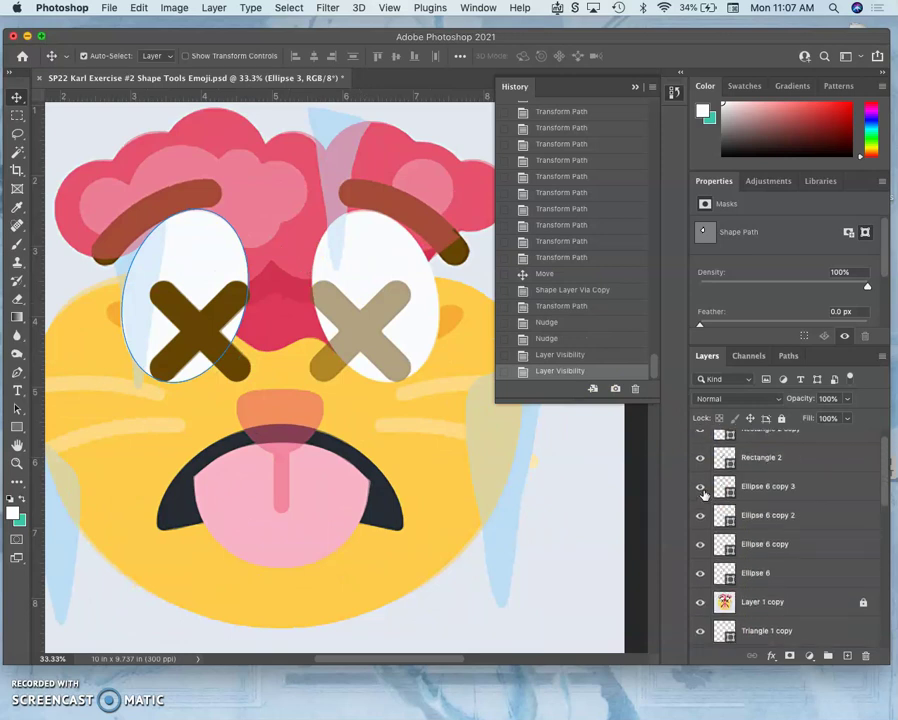
left_click(700, 444)
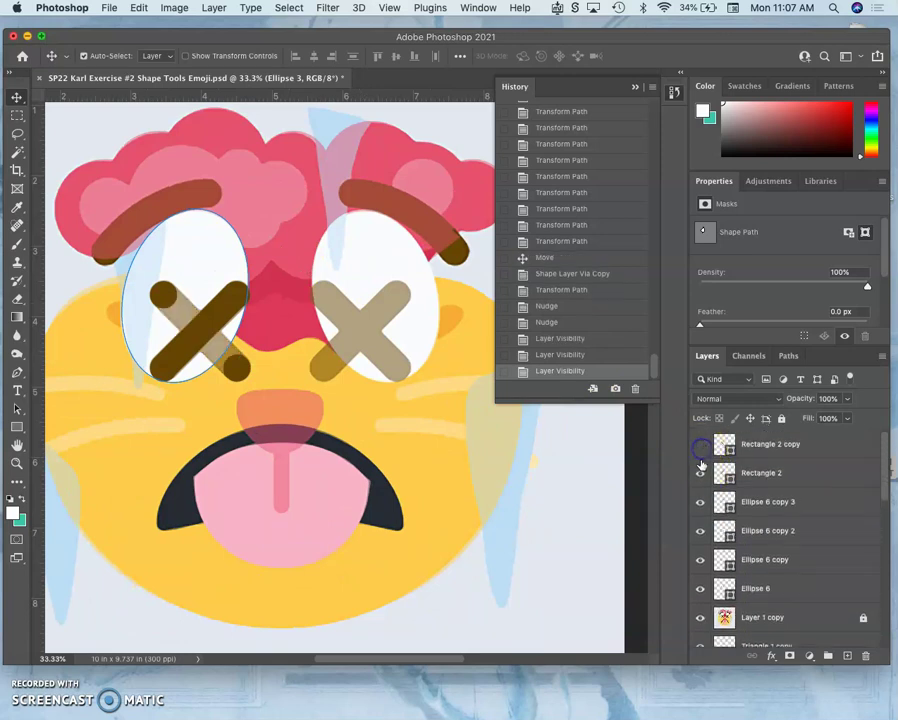
left_click(700, 473)
left_click(700, 502)
left_click(700, 531)
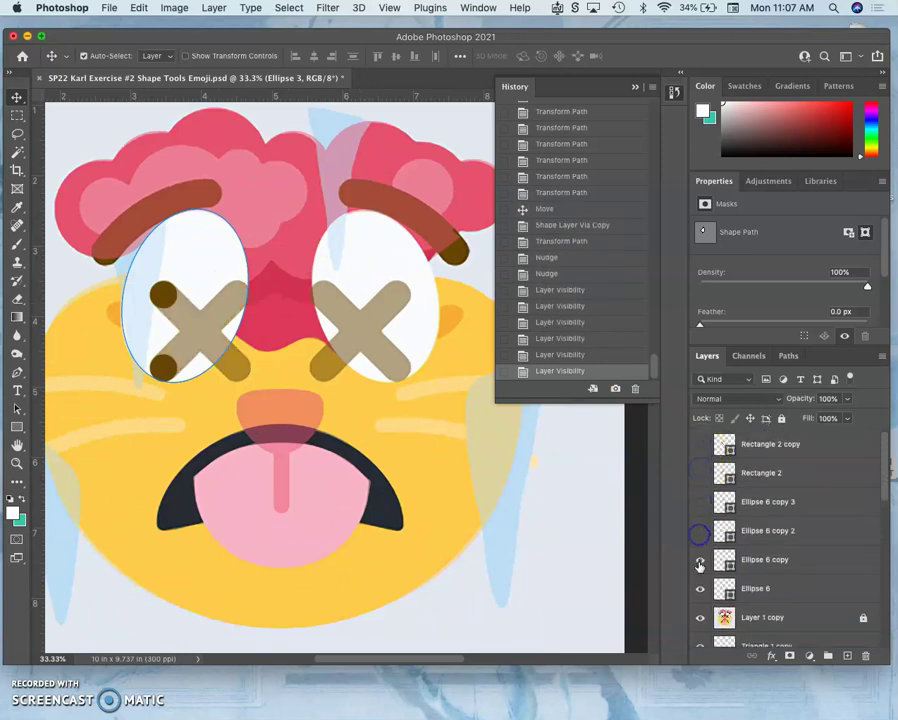
left_click(700, 560)
left_click(700, 589)
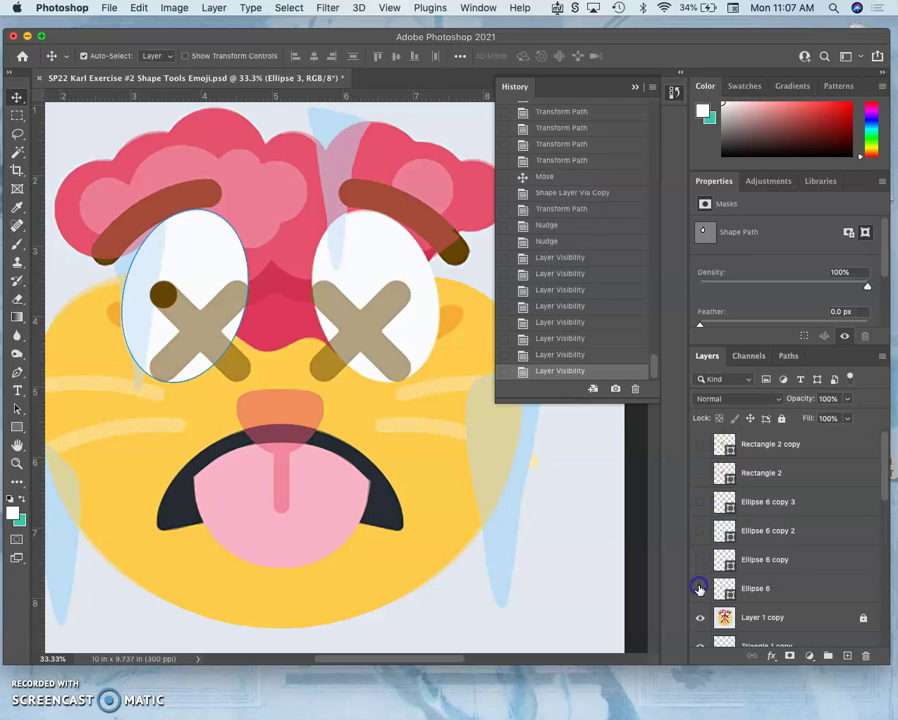
Step: Show the Ellipse 6 cap circles and both Rectangle 2 bars again as a solid brown X
left_click(756, 590)
left_click(700, 589)
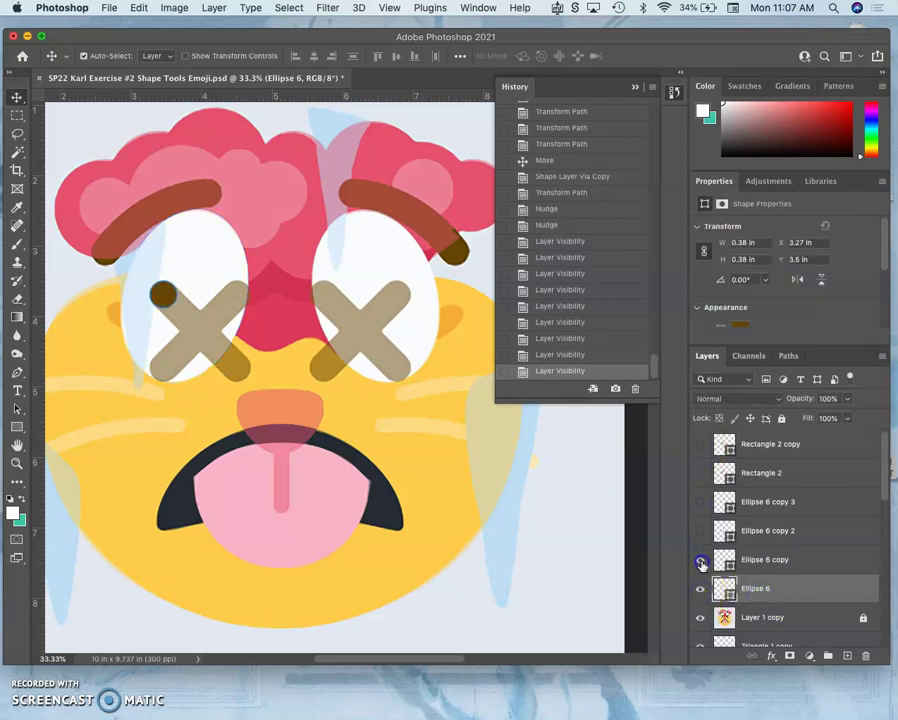
left_click(700, 560)
left_click(700, 531)
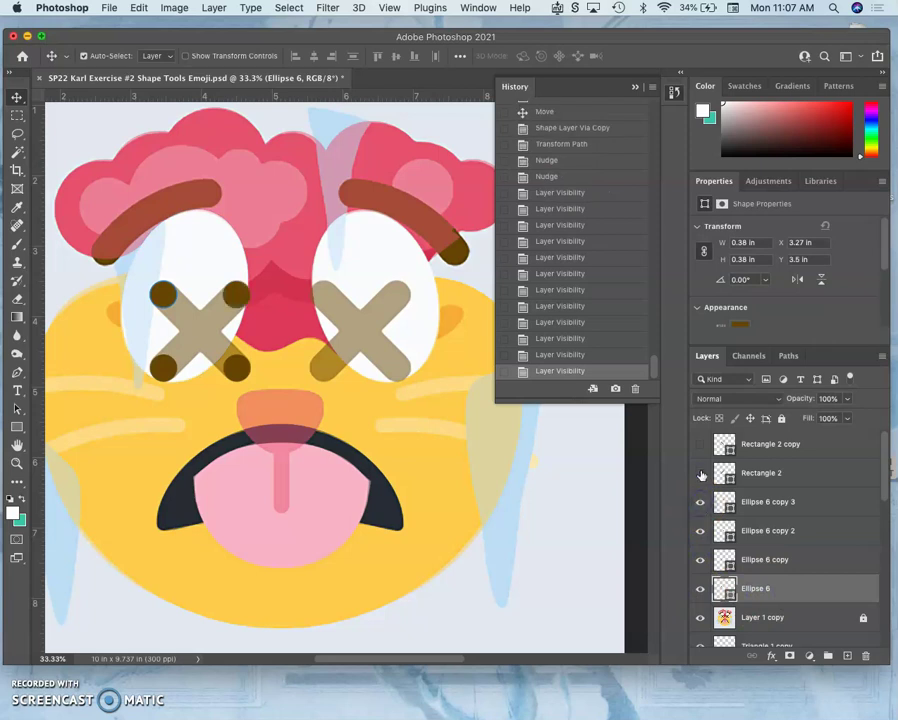
left_click(701, 473)
left_click(700, 444)
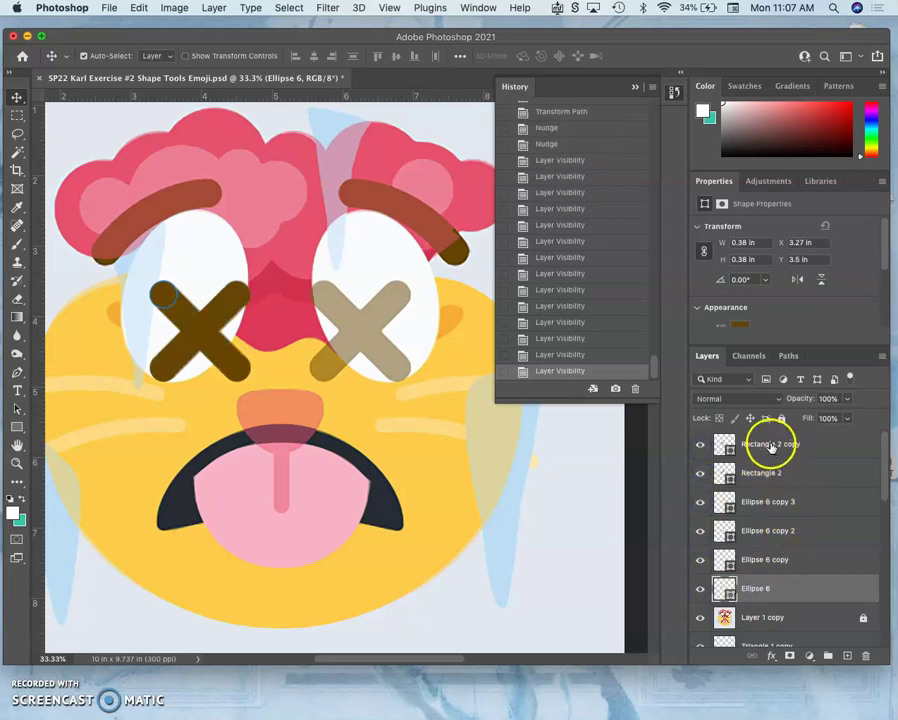
Step: Select all Ellipse 6 cap and Rectangle 2 bar layers and duplicate them
left_click(766, 561, "shift")
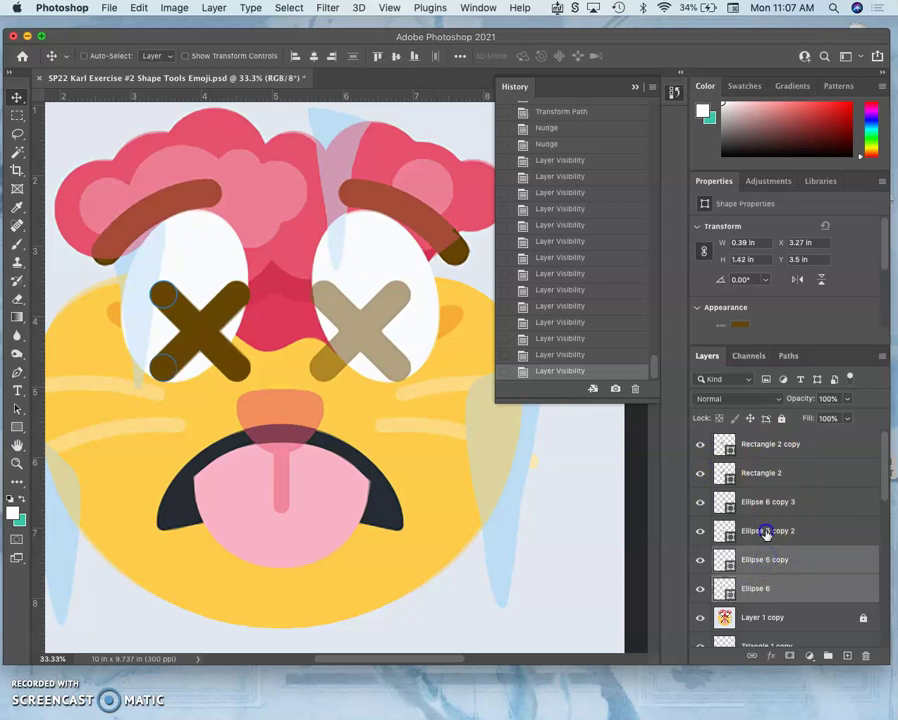
left_click(766, 531, "shift")
left_click(763, 501, "shift")
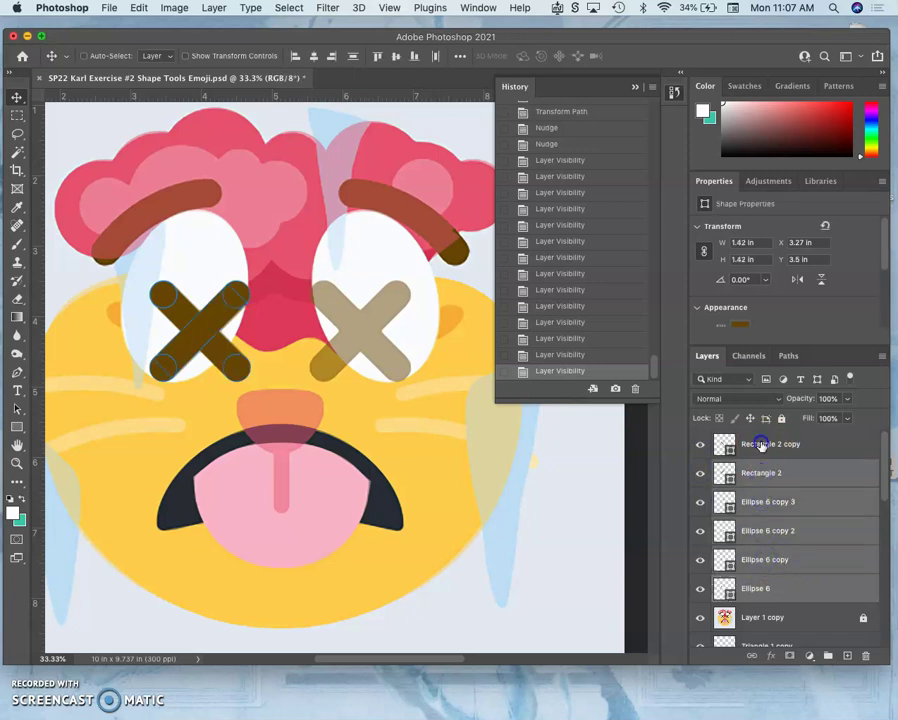
left_click(760, 444, "shift")
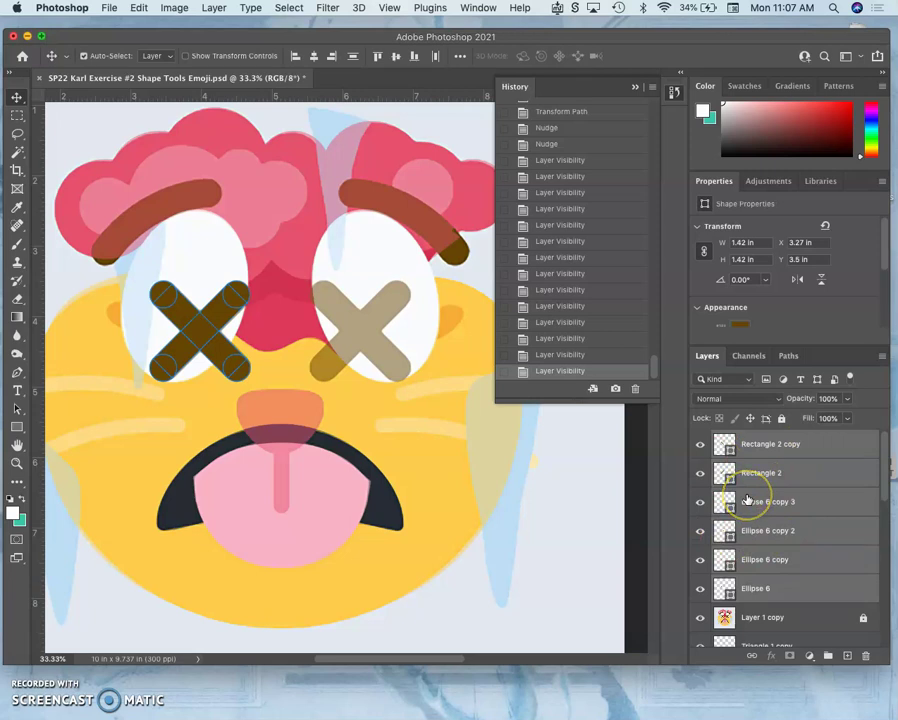
key("super+j")
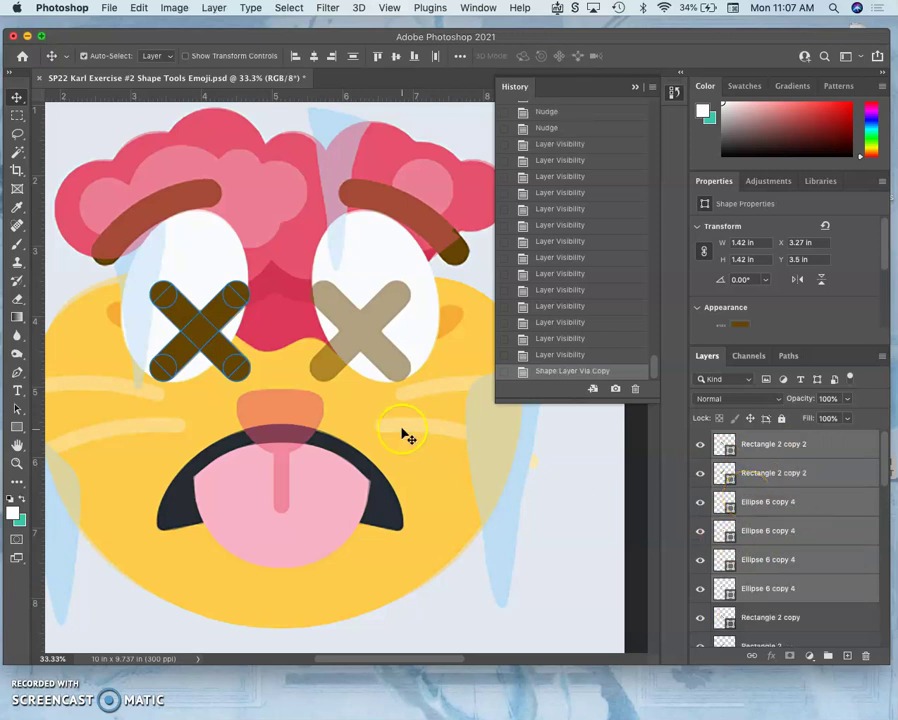
Step: Move the duplicated X onto the right eye's tan cross, at about X 5.56 in
left_click(17, 98)
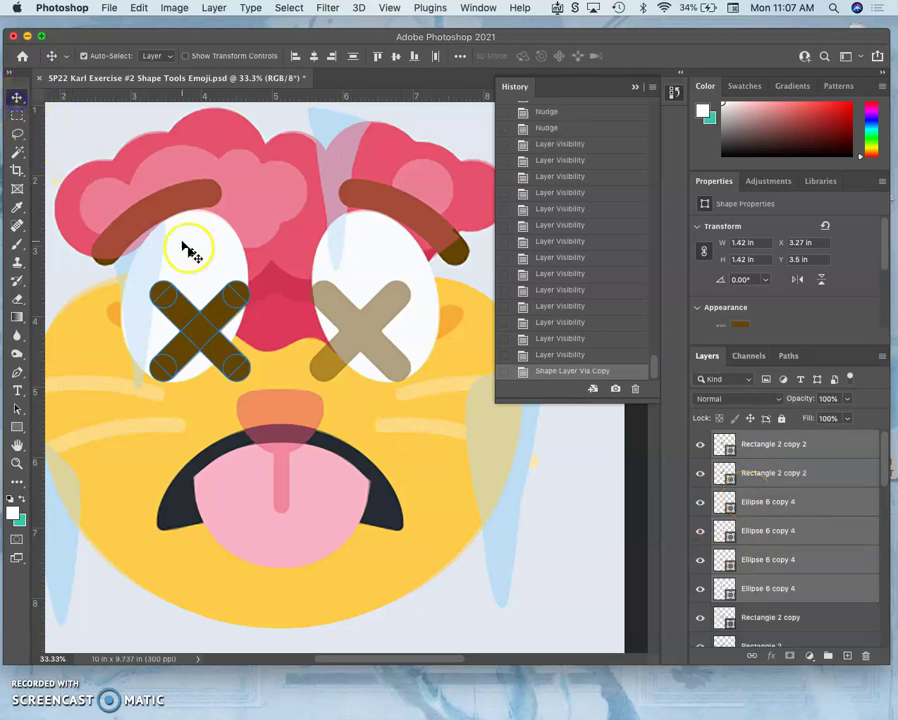
left_click_drag(200, 340, 363, 335)
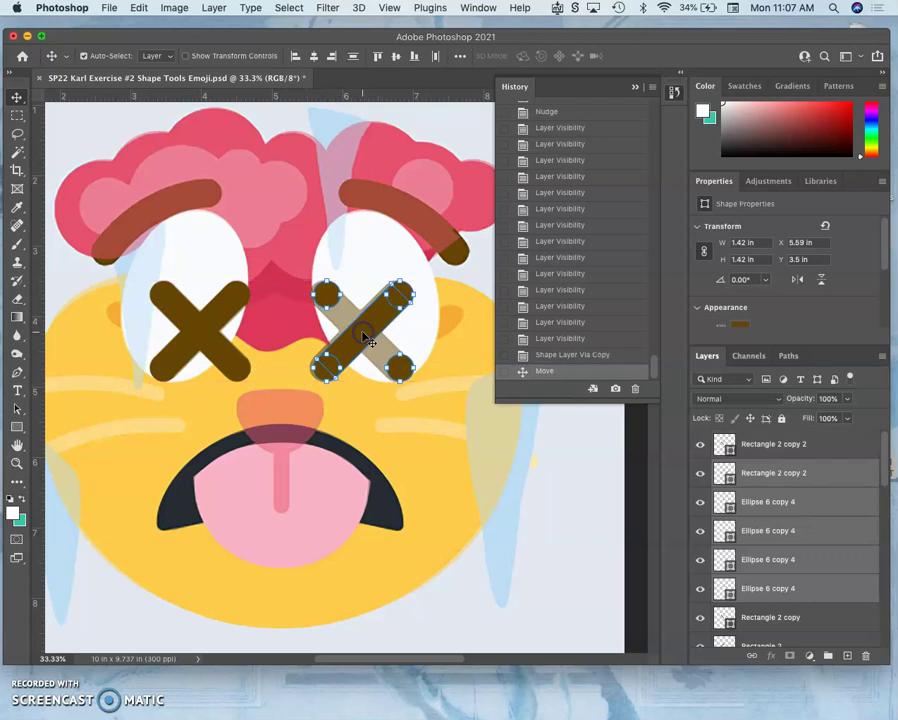
key("super+z")
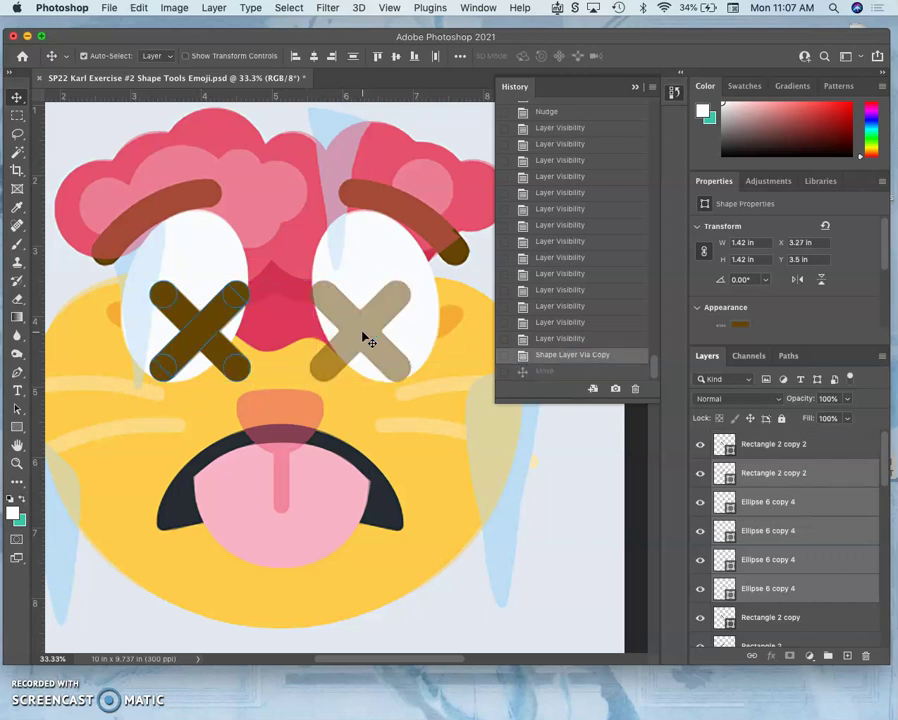
left_click(775, 448)
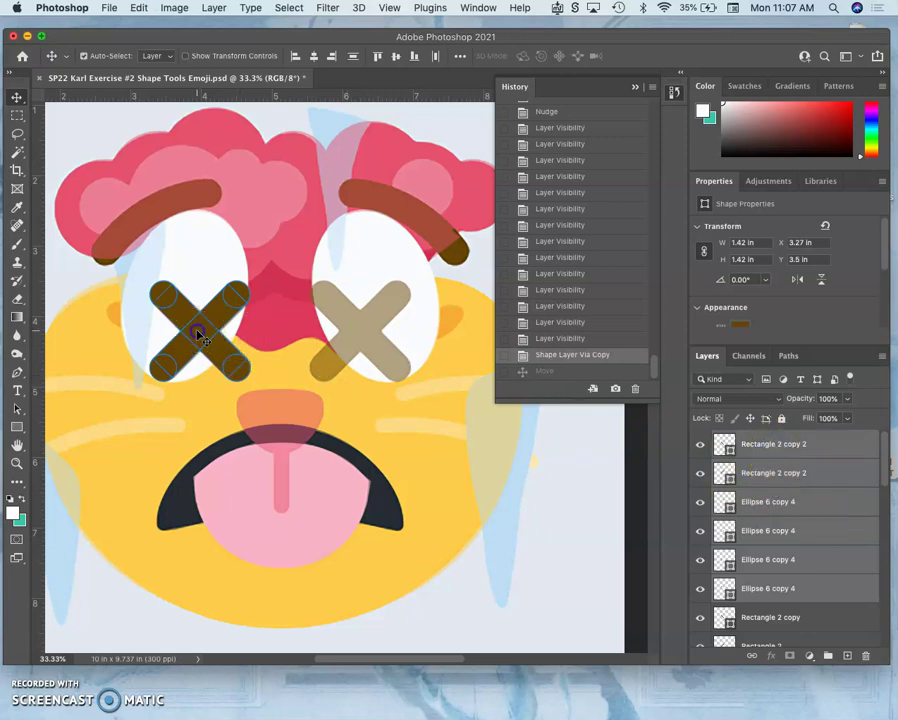
left_click_drag(198, 333, 358, 332)
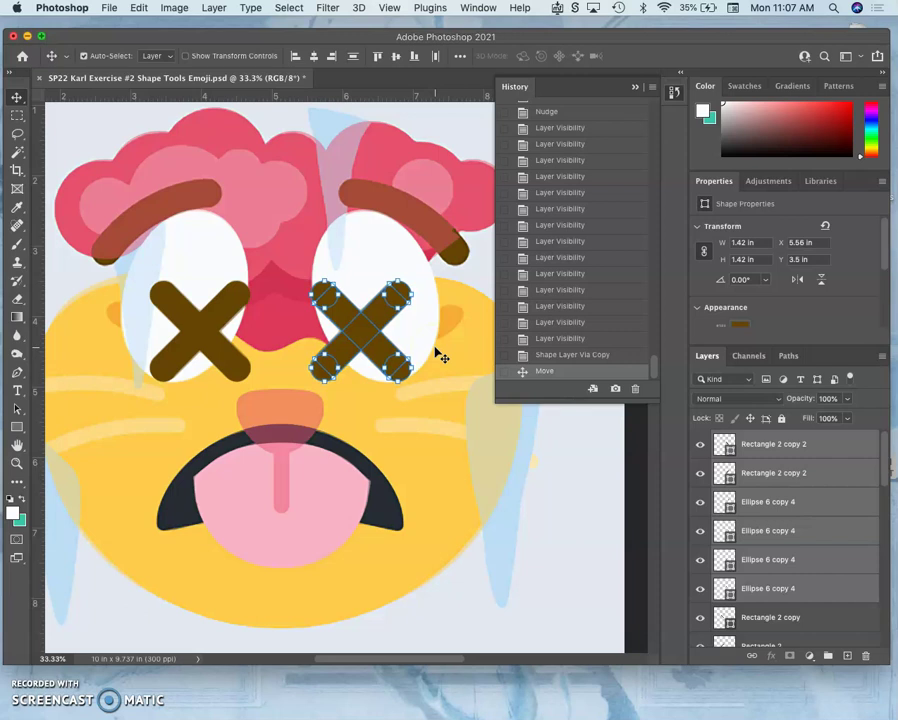
Step: Raise the Layer 1 copy reference layer to the top of the layer stack
left_click(441, 352)
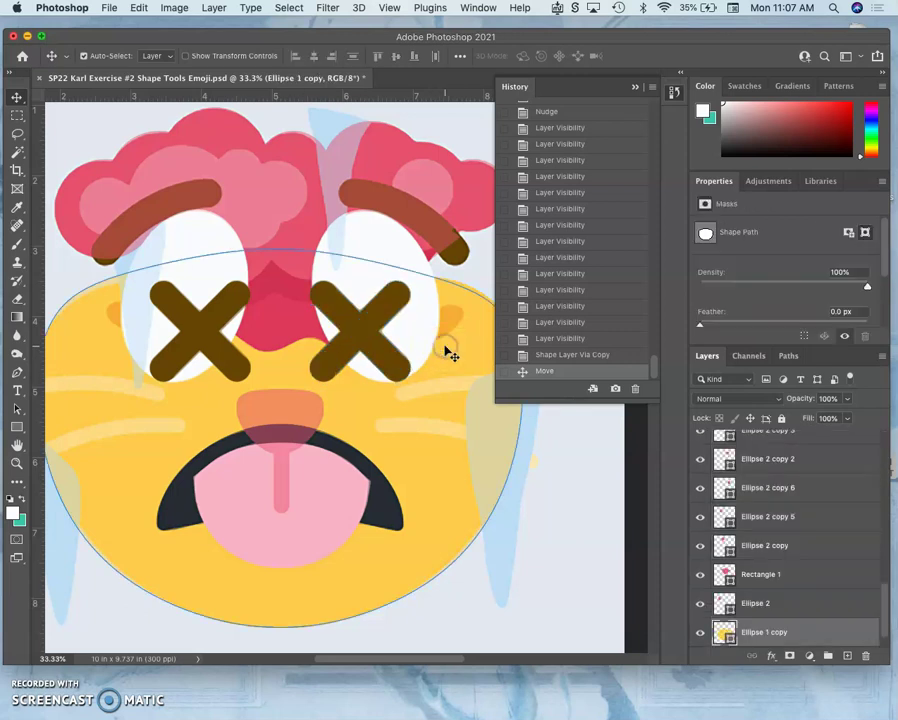
scroll(717, 527, "up", 10)
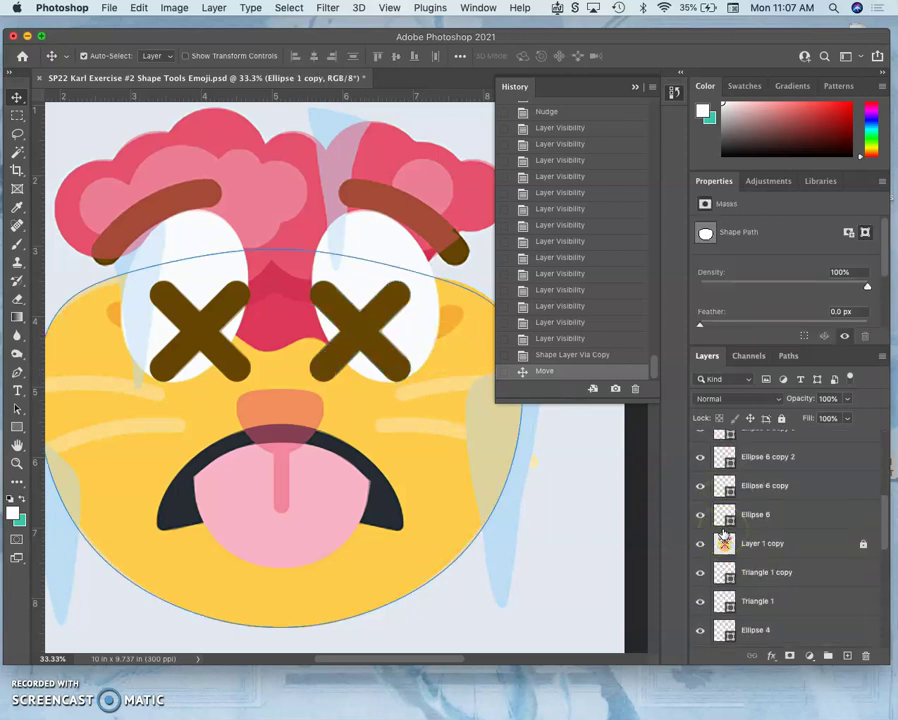
scroll(724, 533, "down", 10)
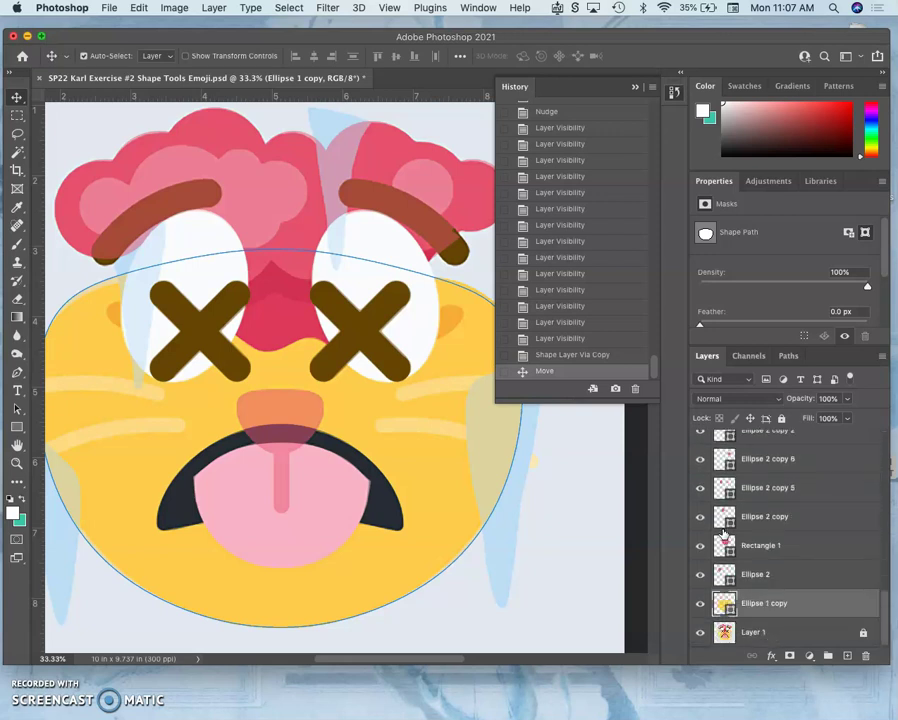
scroll(722, 534, "up", 5)
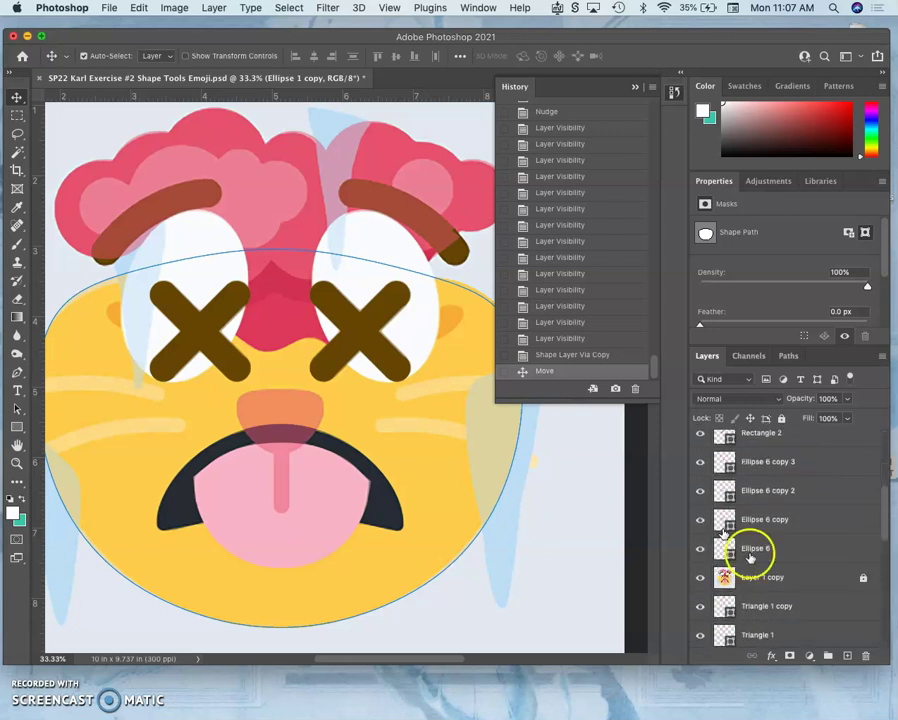
left_click(765, 583)
key("super+bracketright")
key("super+bracketright")
key("super+bracketright")
key("super+bracketright")
key("super+bracketright")
key("super+bracketright")
key("super+bracketright")
key("super+bracketright")
key("super+bracketright")
key("super+bracketright")
key("super+bracketright")
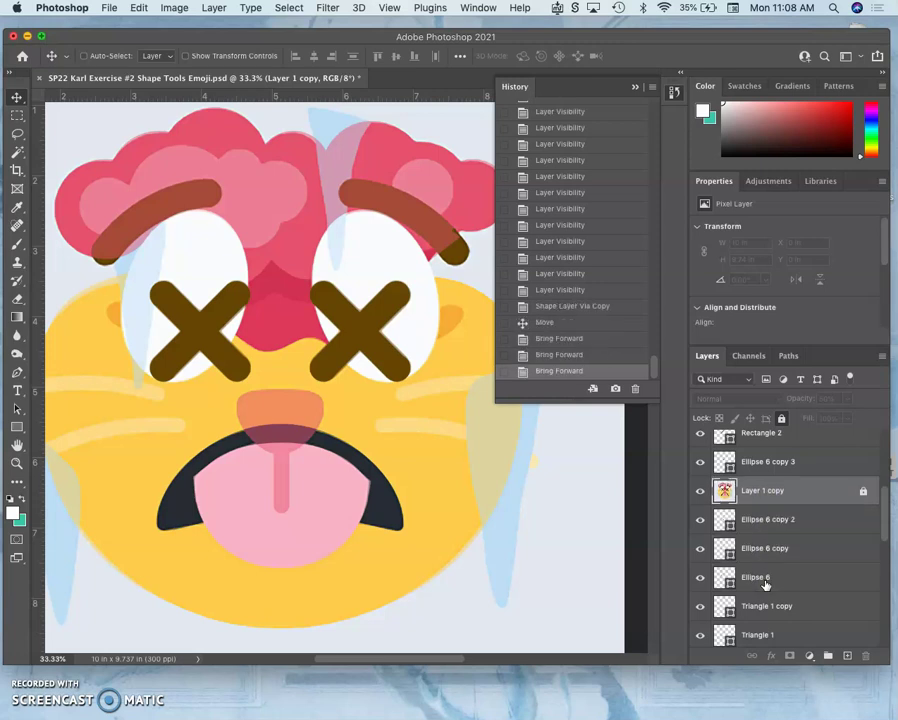
key("super+bracketright")
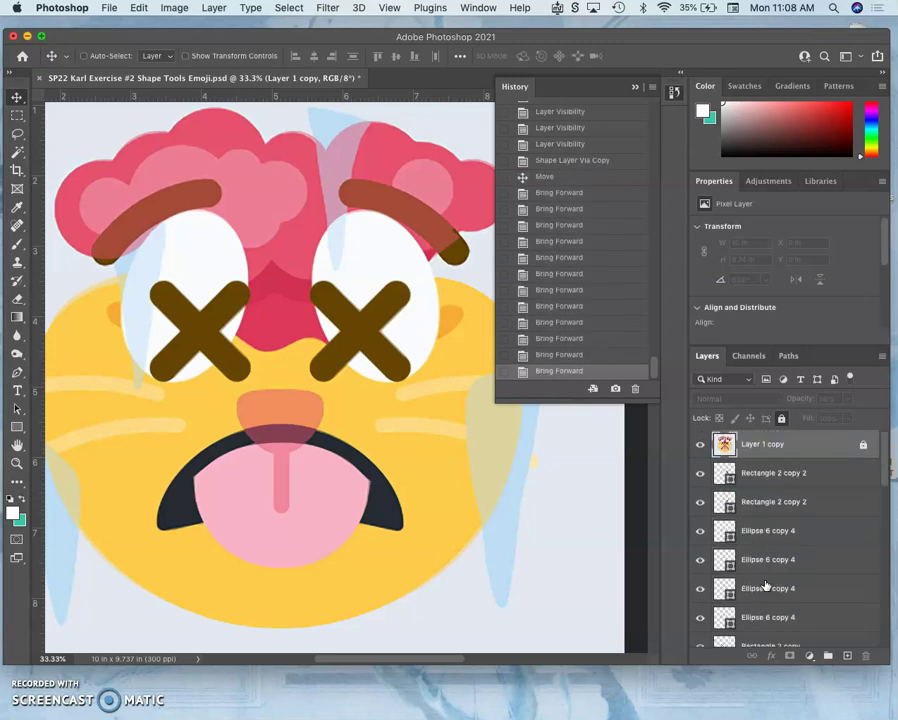
Step: Toggle Layer 1 copy and the Layer 1 background off and on to check the stack
left_click(700, 444)
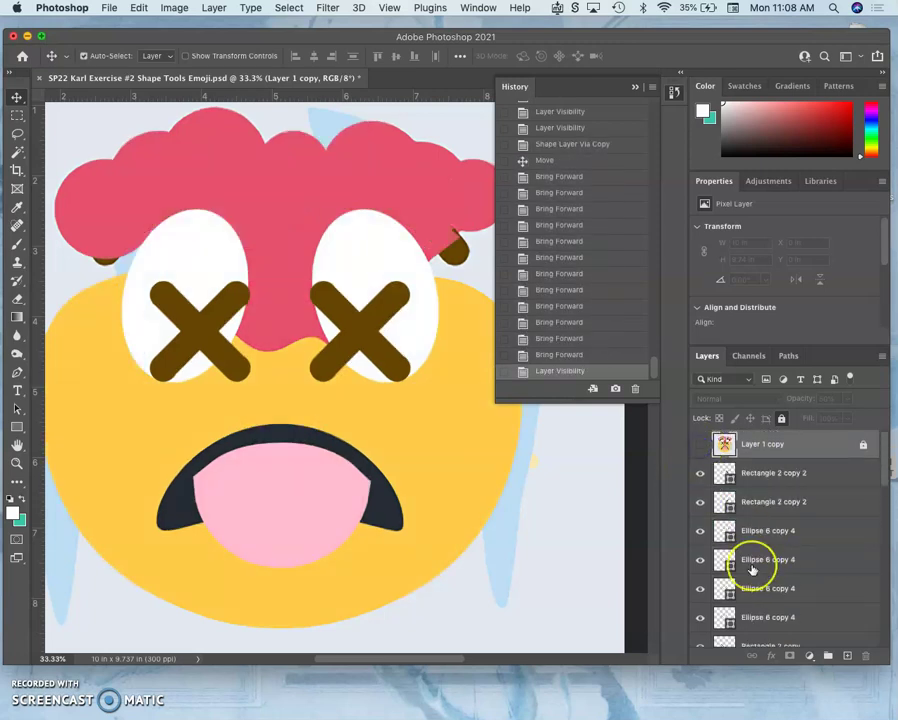
scroll(752, 570, "down", 5)
scroll(752, 570, "down", 3)
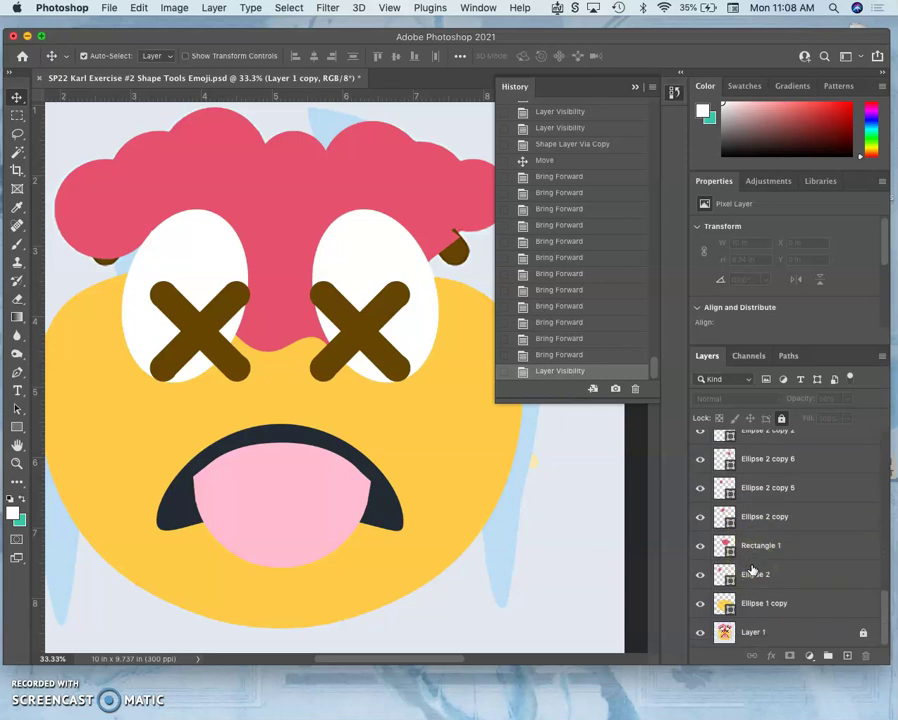
left_click(700, 632)
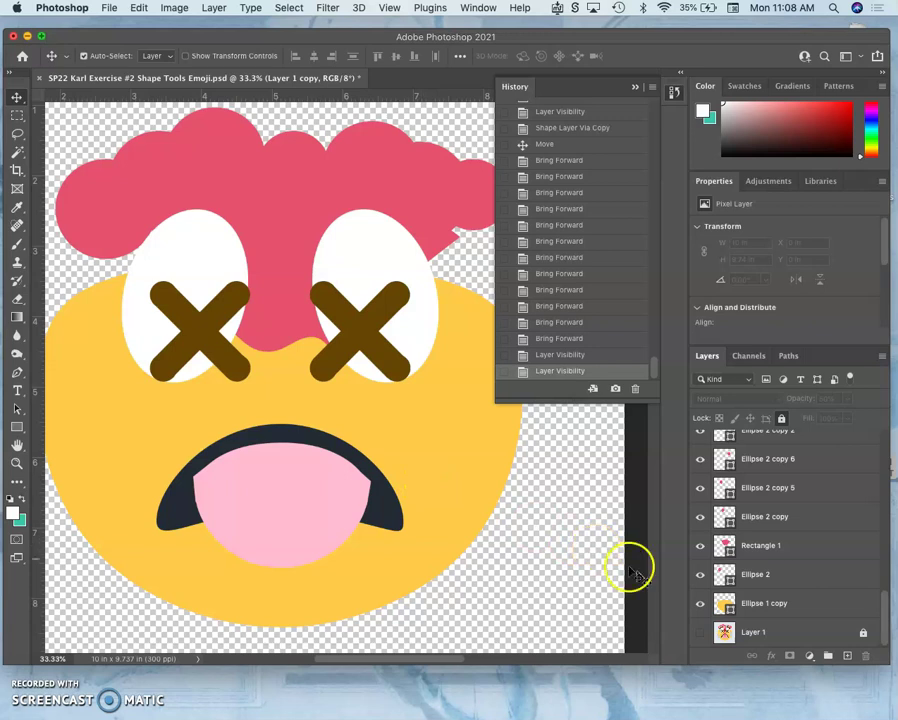
left_click(701, 632)
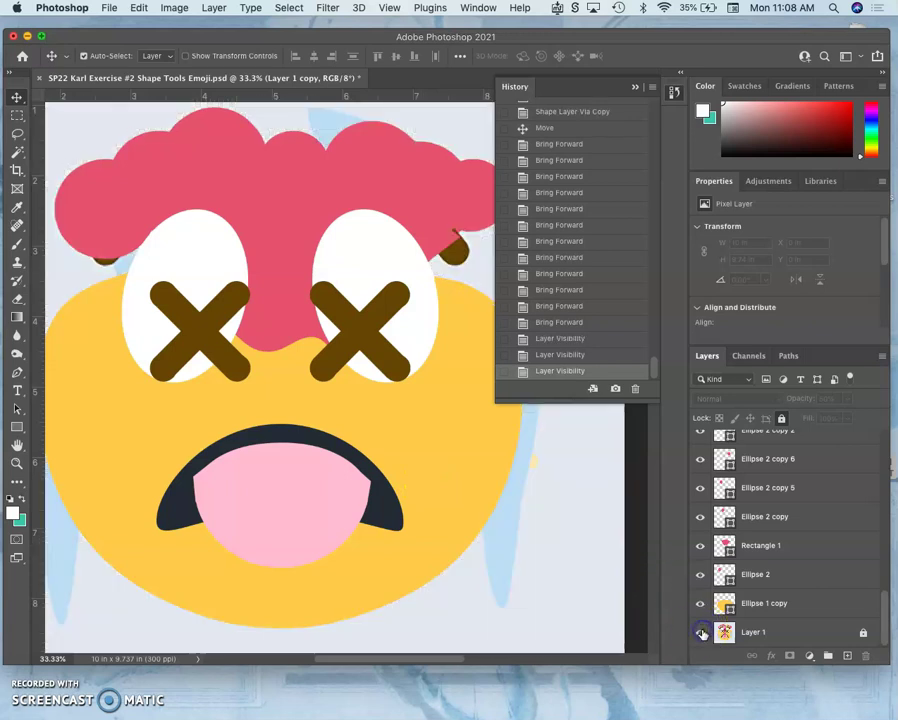
scroll(776, 570, "up", 10)
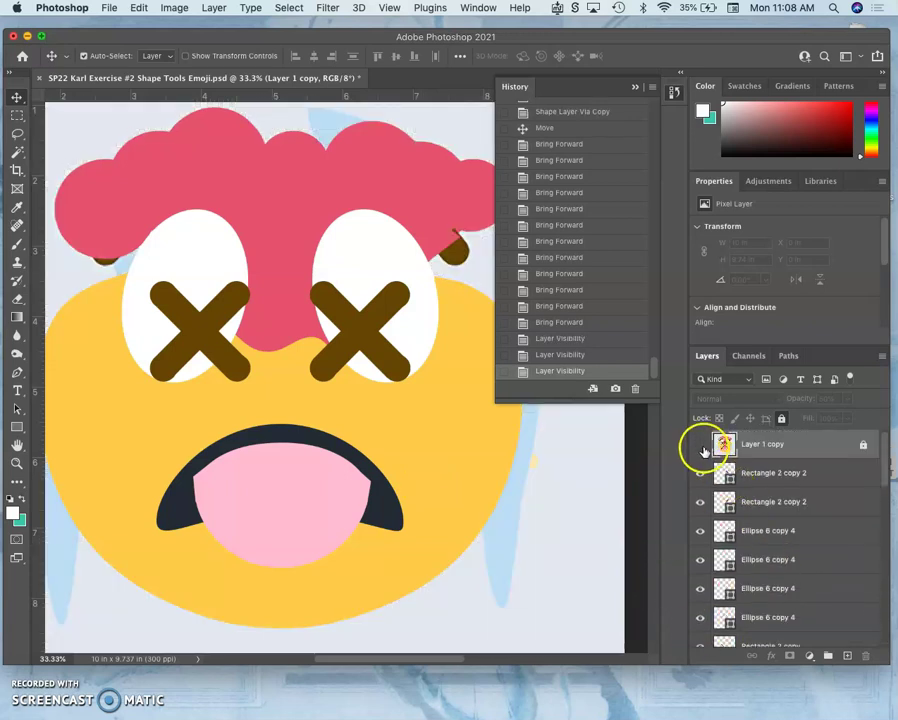
left_click(700, 444)
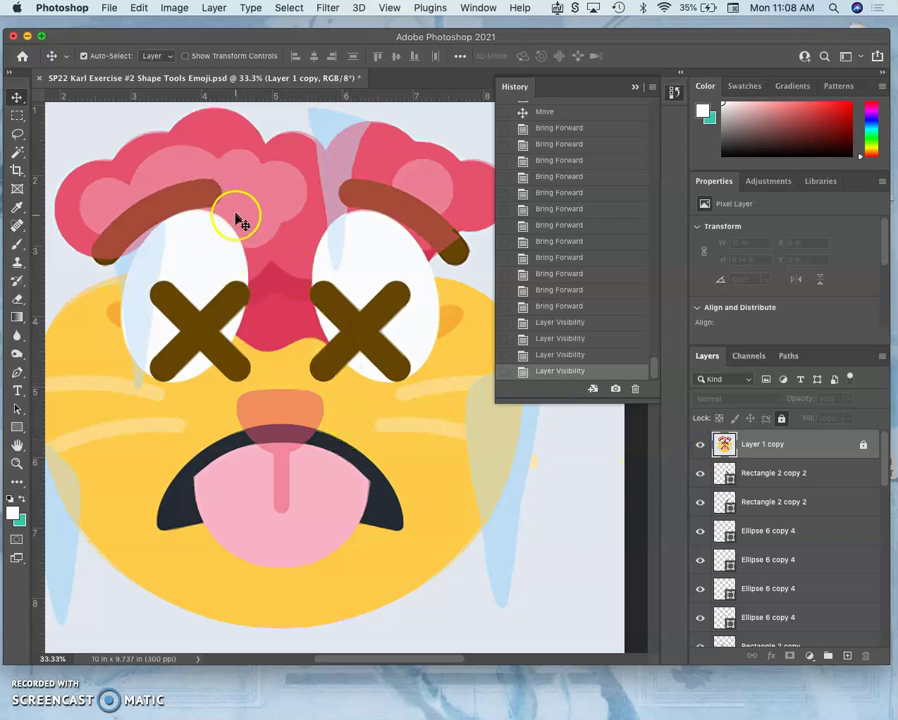
scroll(266, 236, "down", 5)
scroll(266, 236, "left", 2)
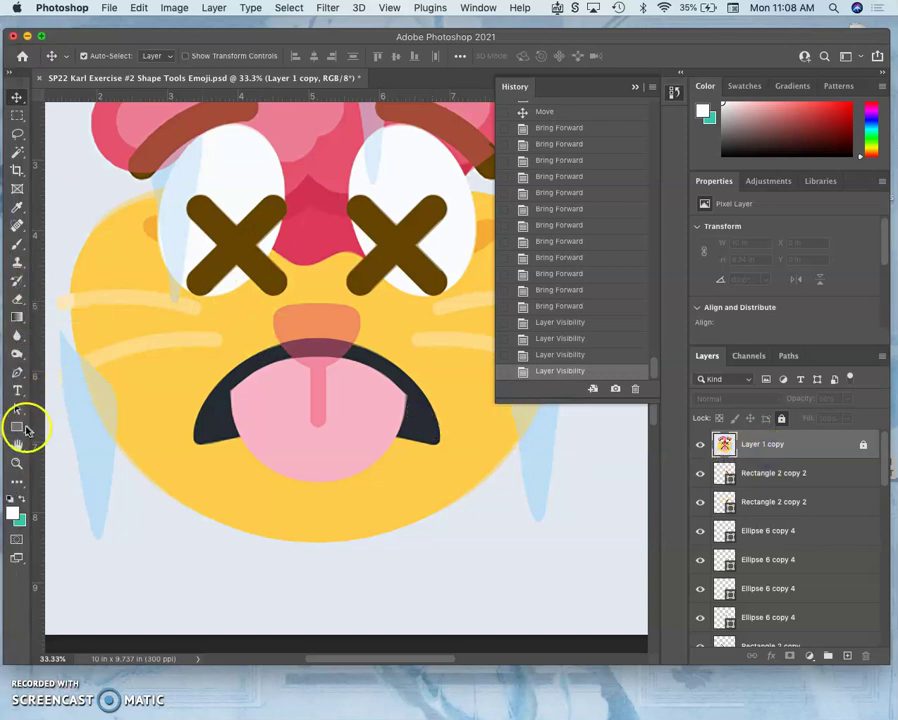
Step: Draw a white Rectangle 3 just above the mouth and put it into warp mode
left_click(18, 427)
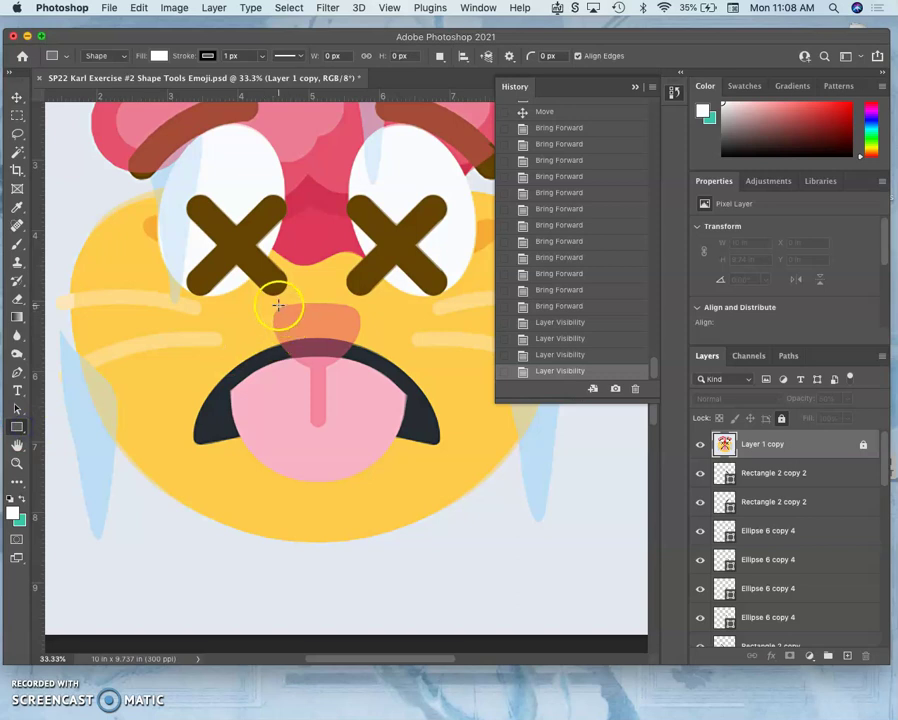
left_click_drag(273, 303, 359, 343)
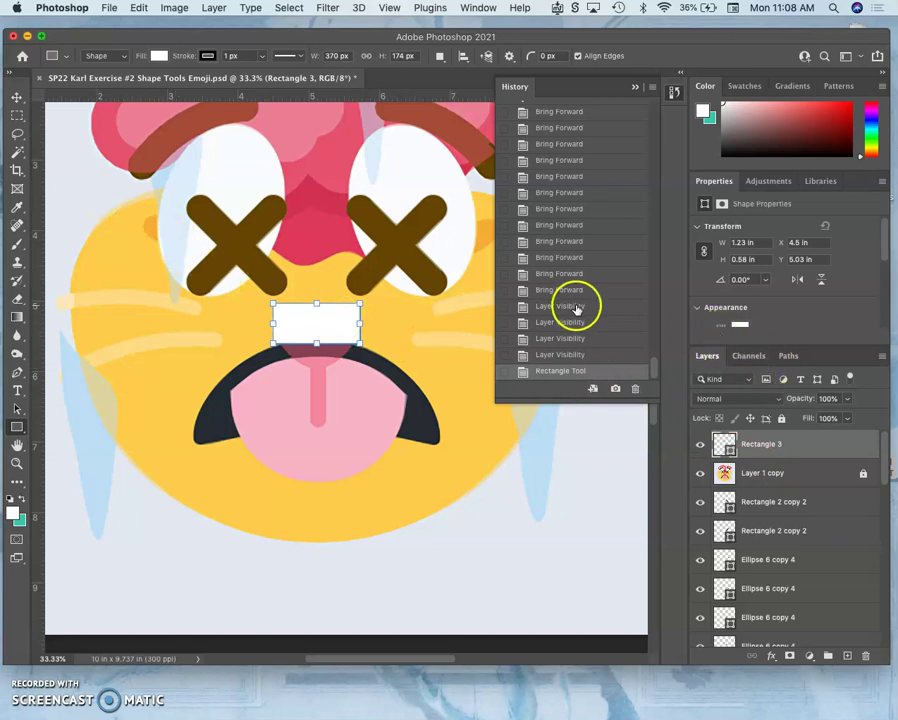
key("super+t")
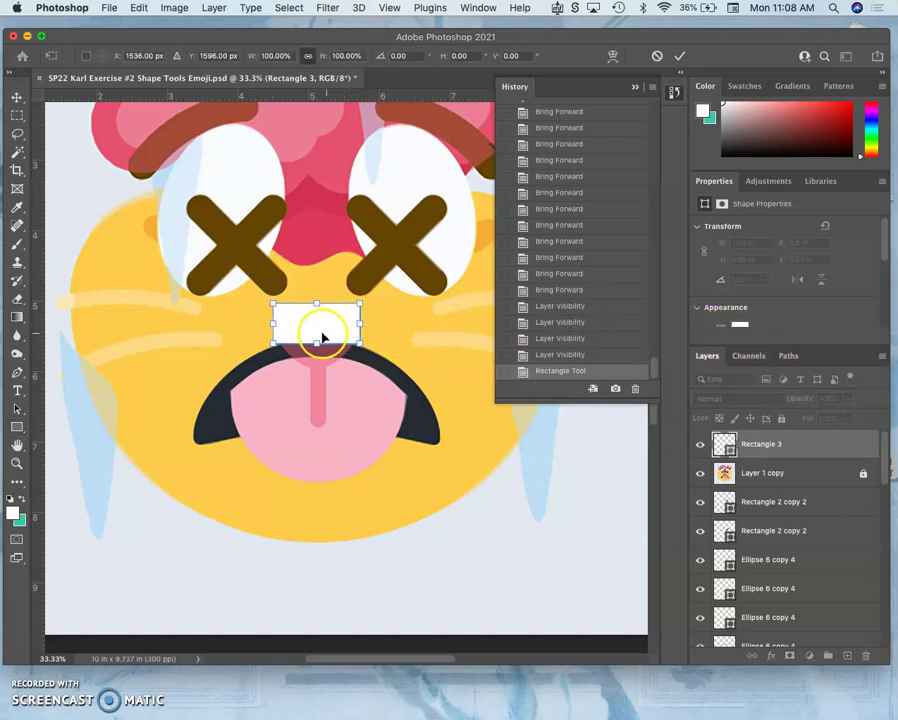
right_click(311, 325)
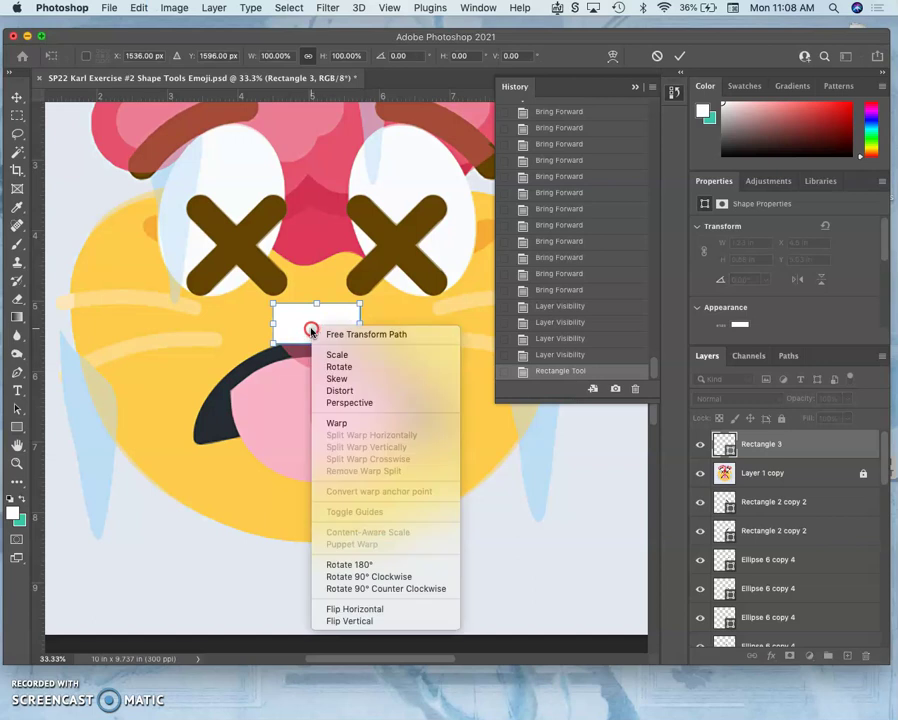
left_click(348, 426)
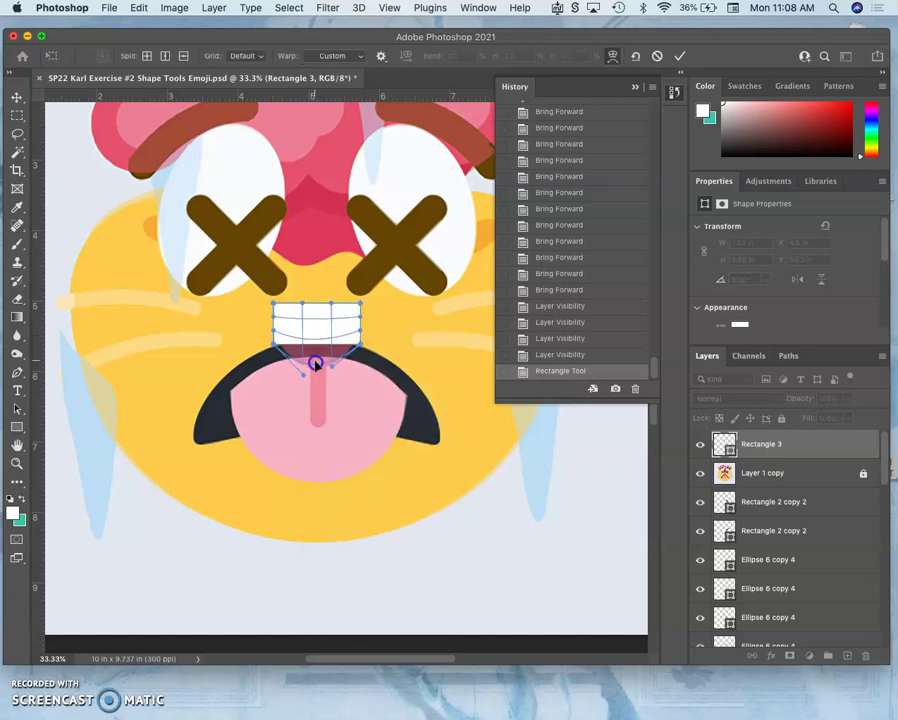
Step: Bend the rectangle's bottom edge downward and move Rectangle 3 beneath Layer 1 copy
left_click_drag(315, 364, 315, 364)
key("super+equal")
key("super+equal")
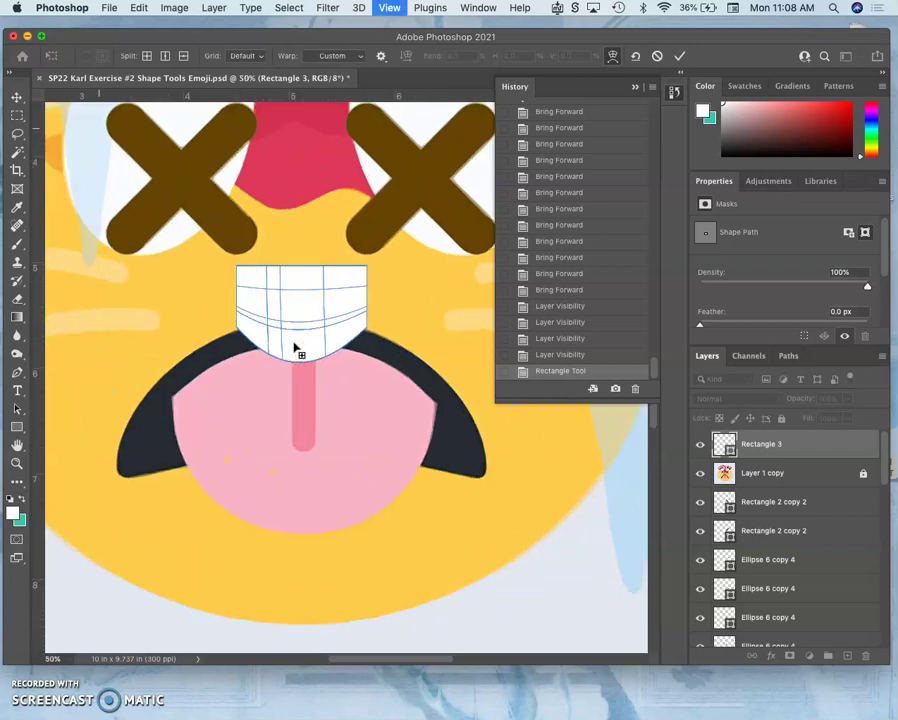
left_click_drag(778, 456, 774, 488)
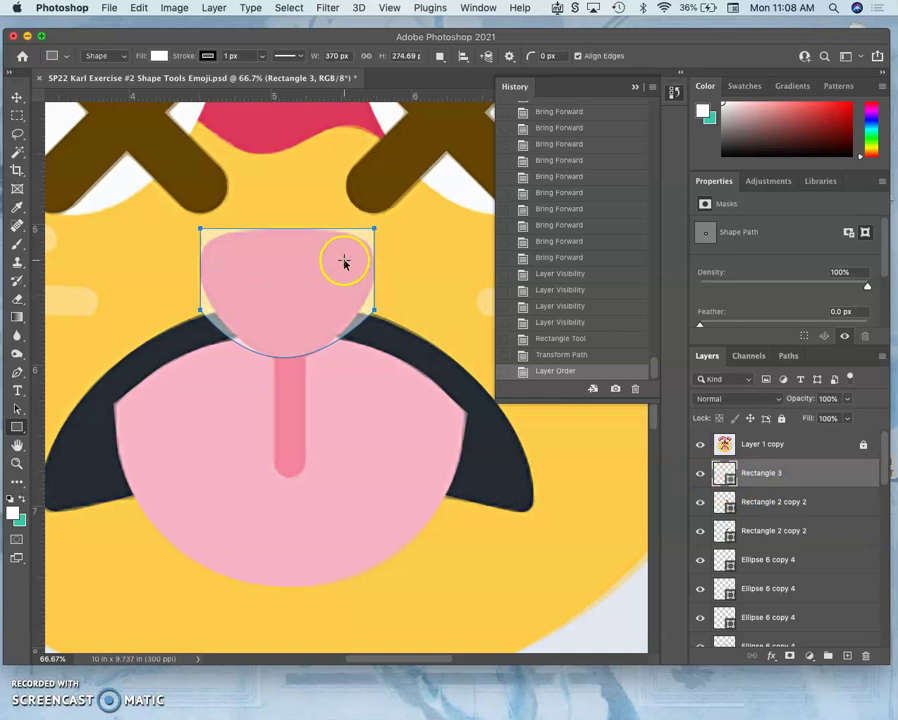
Step: Warp Rectangle 3, pulling its top-left and top-right corners in to round the top
key("ctrl+t")
right_click(316, 281)
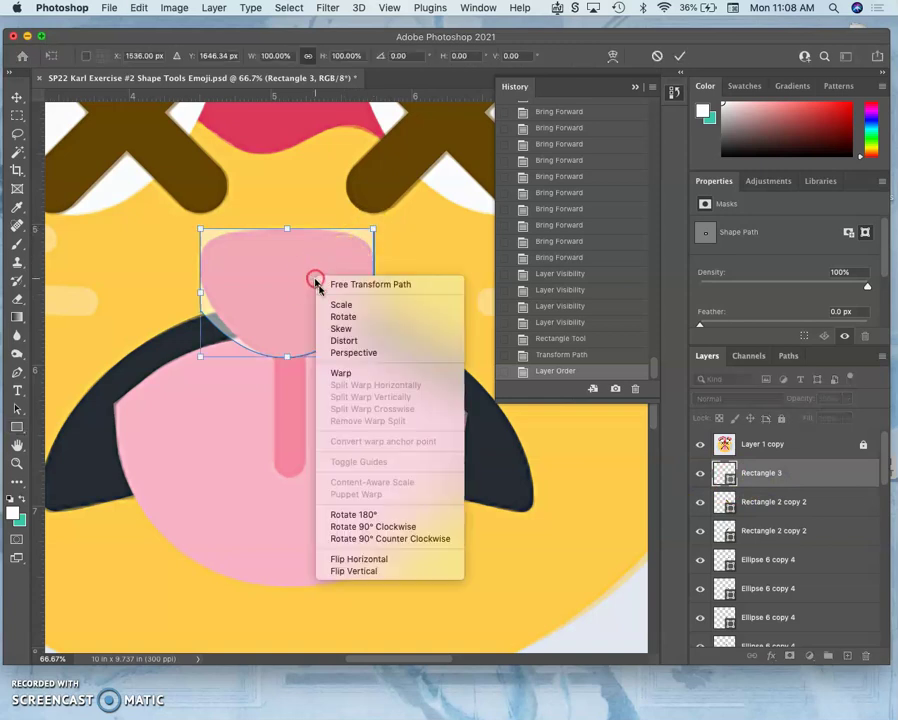
left_click(343, 373)
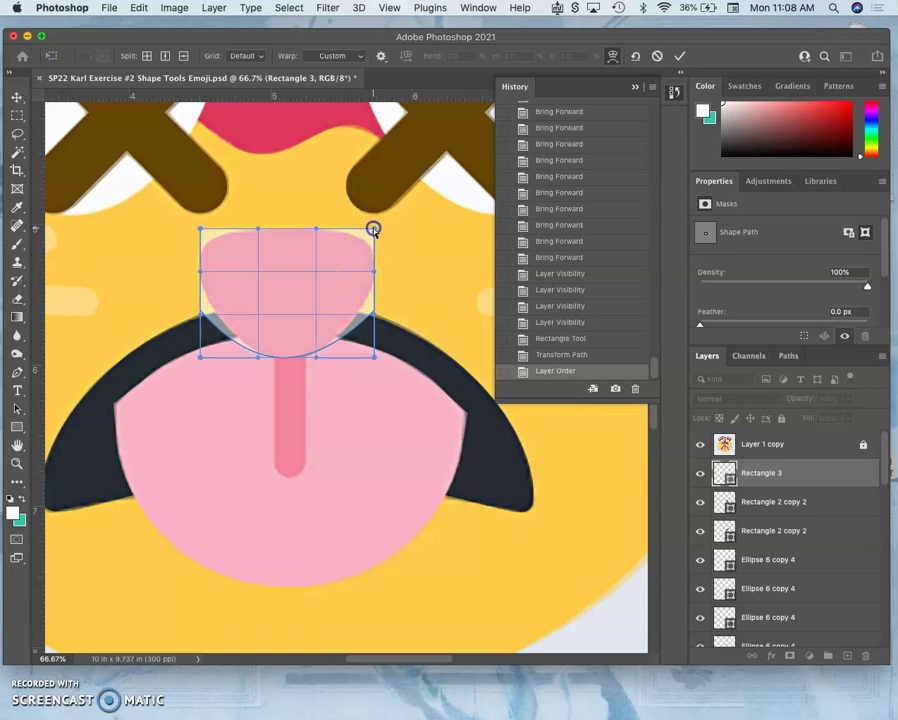
left_click_drag(373, 229, 373, 270)
left_click_drag(206, 236, 220, 248)
mouse_move(270, 244)
left_mouse_down()
mouse_move(284, 240)
mouse_move(284, 228)
left_mouse_up()
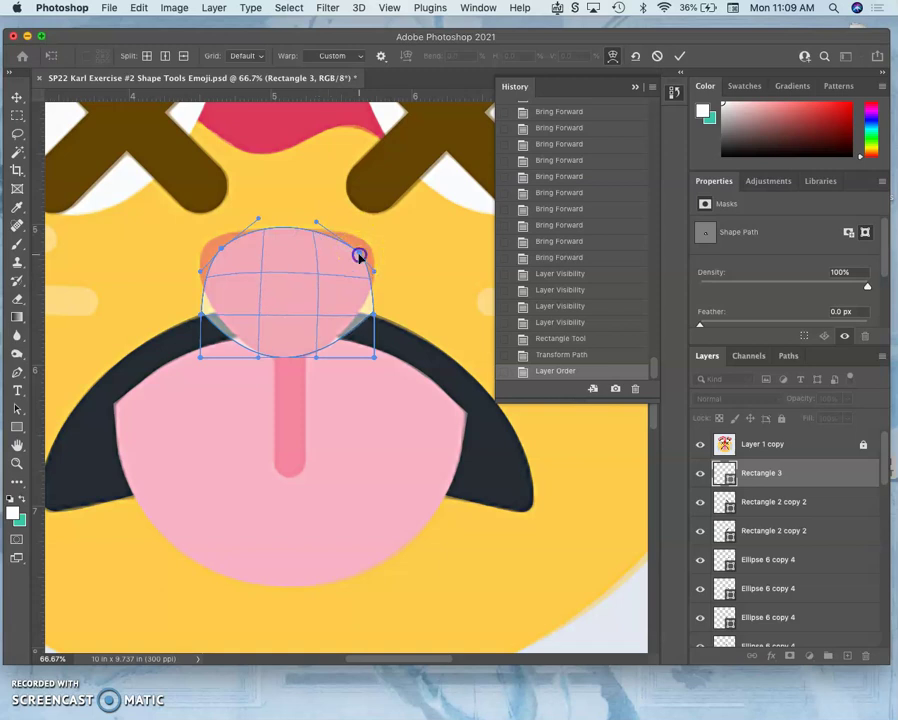
Step: Widen the top-right curve and pull the lower-right side inward to taper the shape
left_click_drag(359, 256, 368, 243)
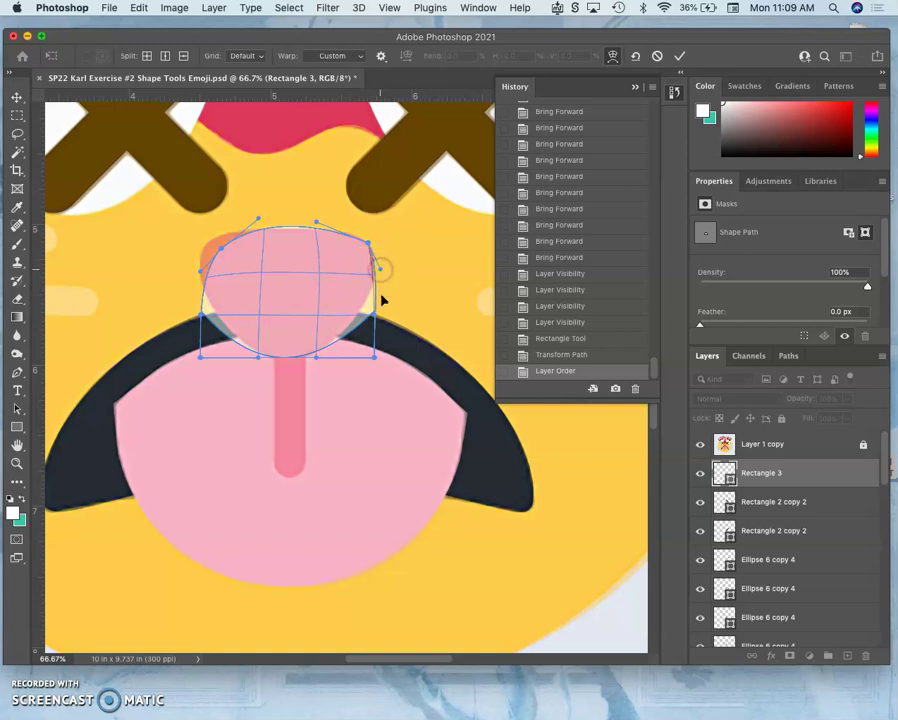
mouse_move(381, 300)
left_mouse_down()
mouse_move(374, 344)
mouse_move(369, 305)
left_mouse_up()
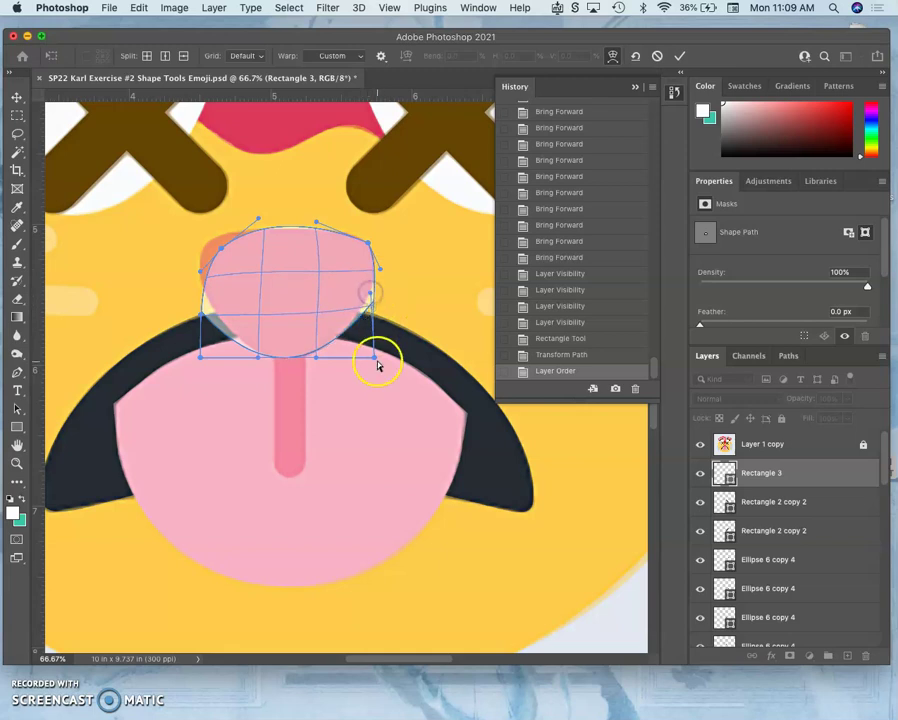
left_click_drag(377, 360, 374, 348)
left_click_drag(372, 300, 318, 358)
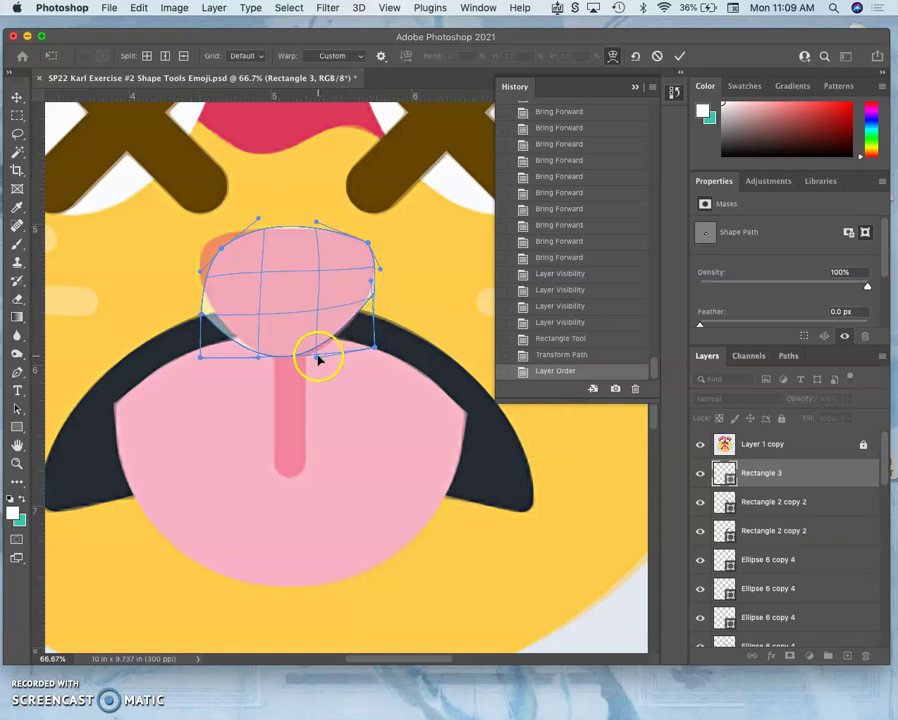
left_click(248, 282)
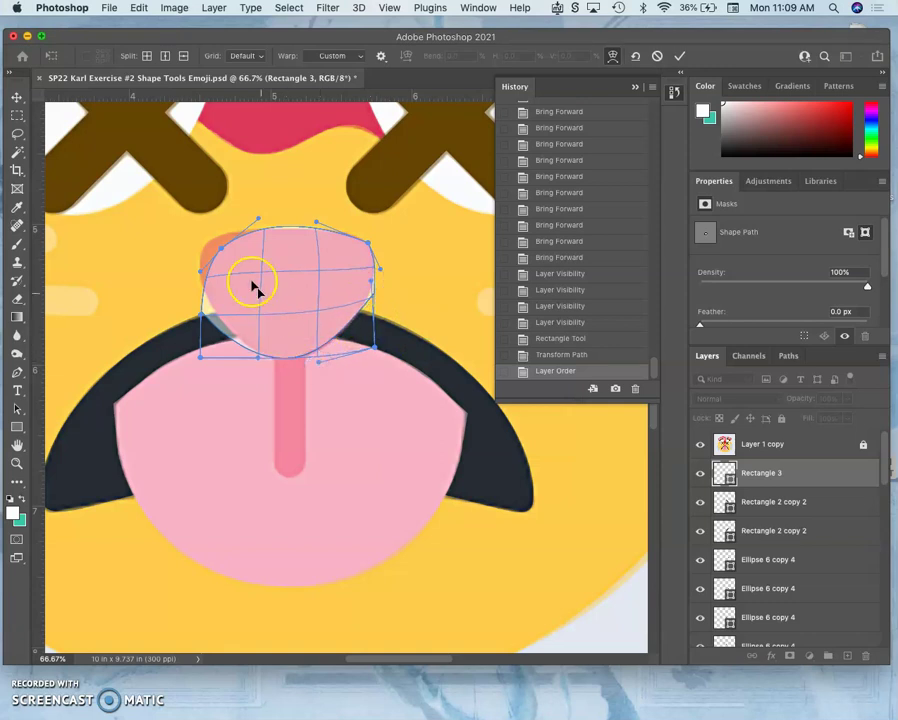
Step: Bend the warp's right edge and upper corners inward to hug the tongue outline
key("super+equal")
key("super+equal")
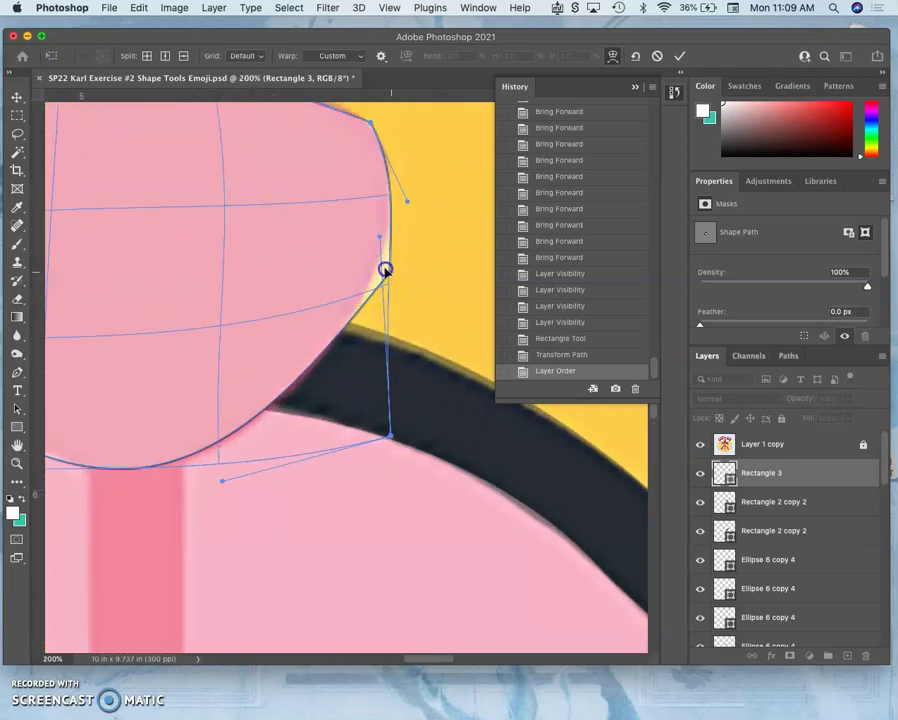
left_click(382, 268)
mouse_move(388, 286)
left_mouse_down()
mouse_move(348, 261)
mouse_move(385, 275)
left_mouse_up()
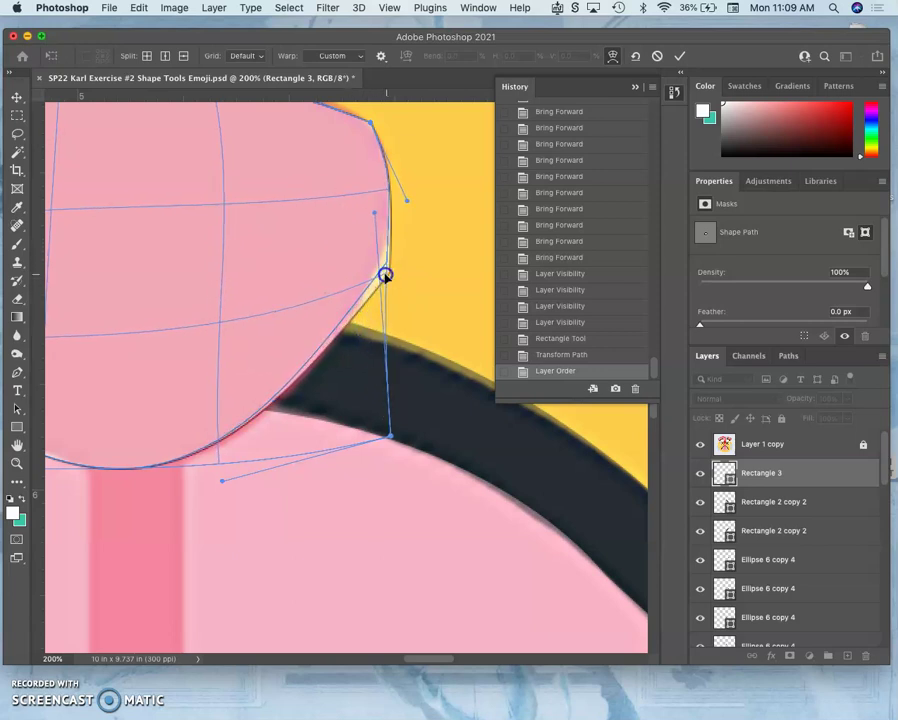
mouse_move(408, 201)
left_mouse_down()
mouse_move(402, 224)
mouse_move(397, 168)
mouse_move(419, 186)
mouse_move(413, 196)
left_mouse_up()
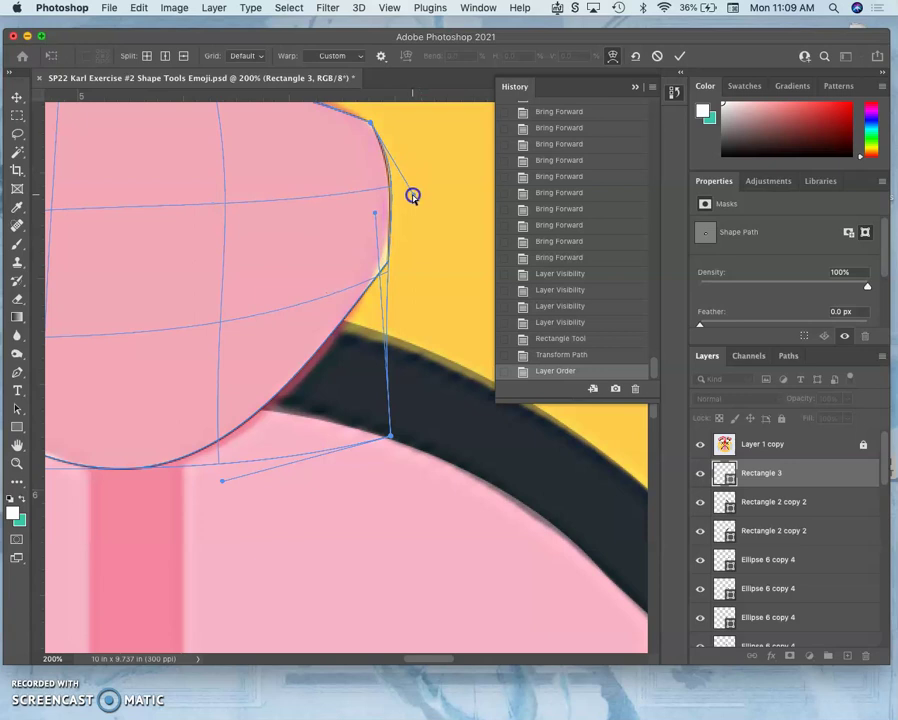
scroll(362, 222, "up", 3)
scroll(362, 222, "left", 3)
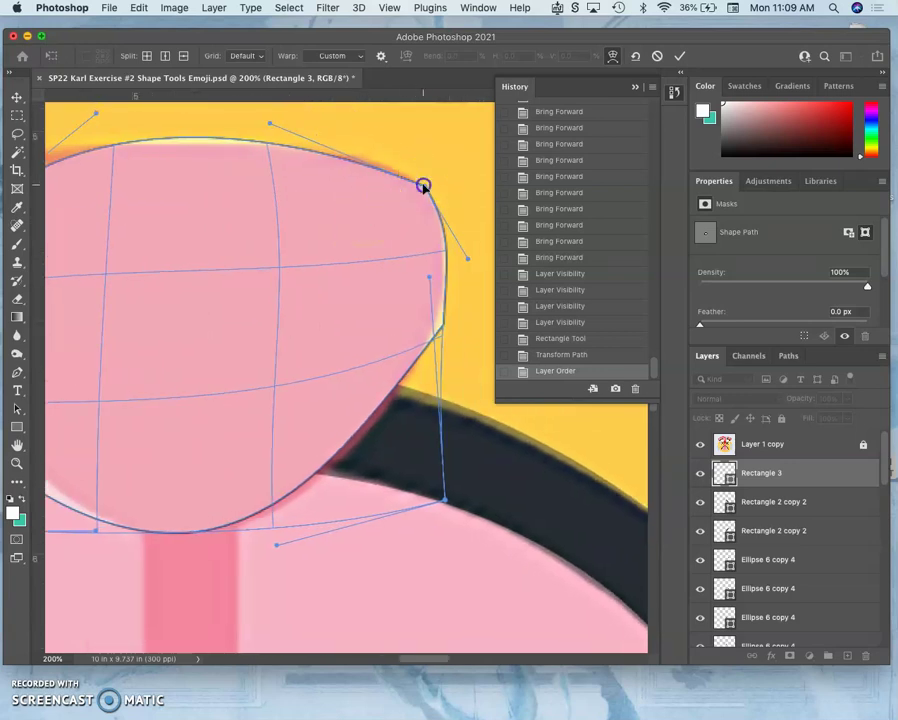
left_click_drag(424, 186, 400, 207)
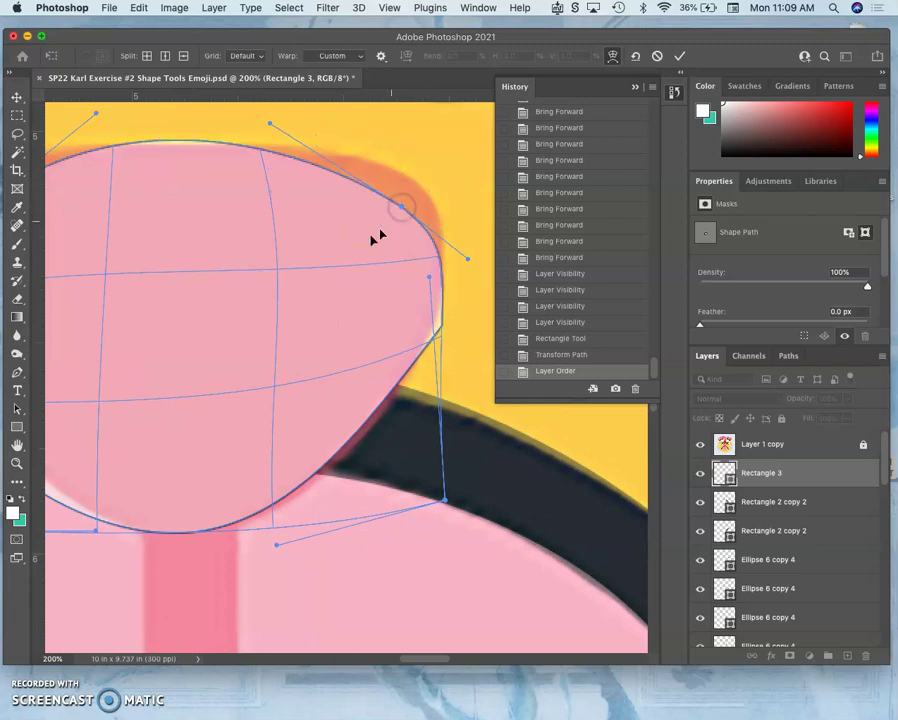
scroll(240, 220, "left", 6)
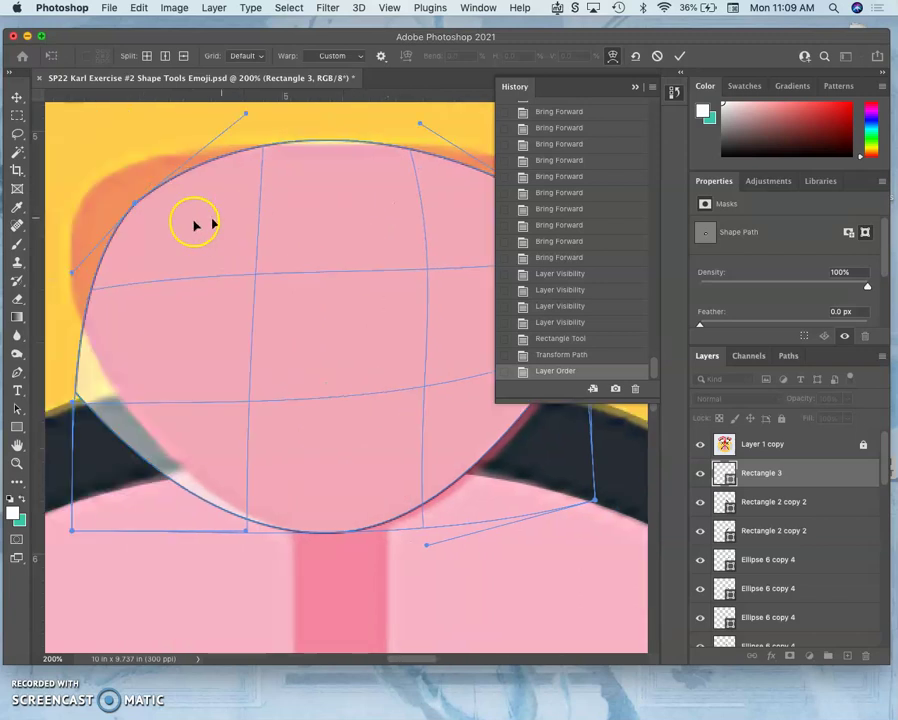
left_click_drag(135, 207, 138, 207)
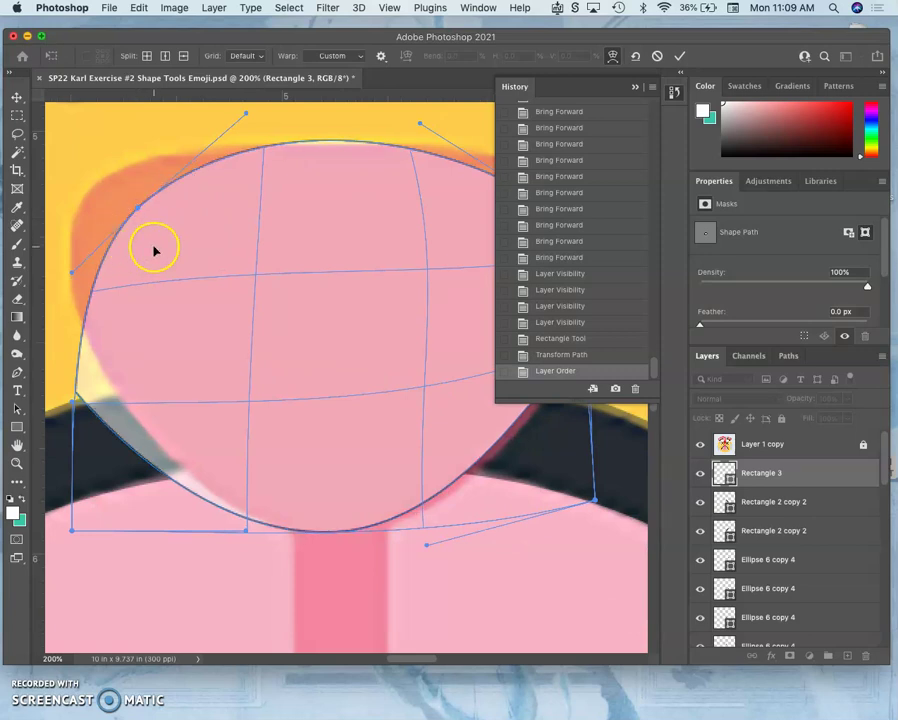
Step: Apply the warp and set Rectangle 3's stroke to none
key("Return")
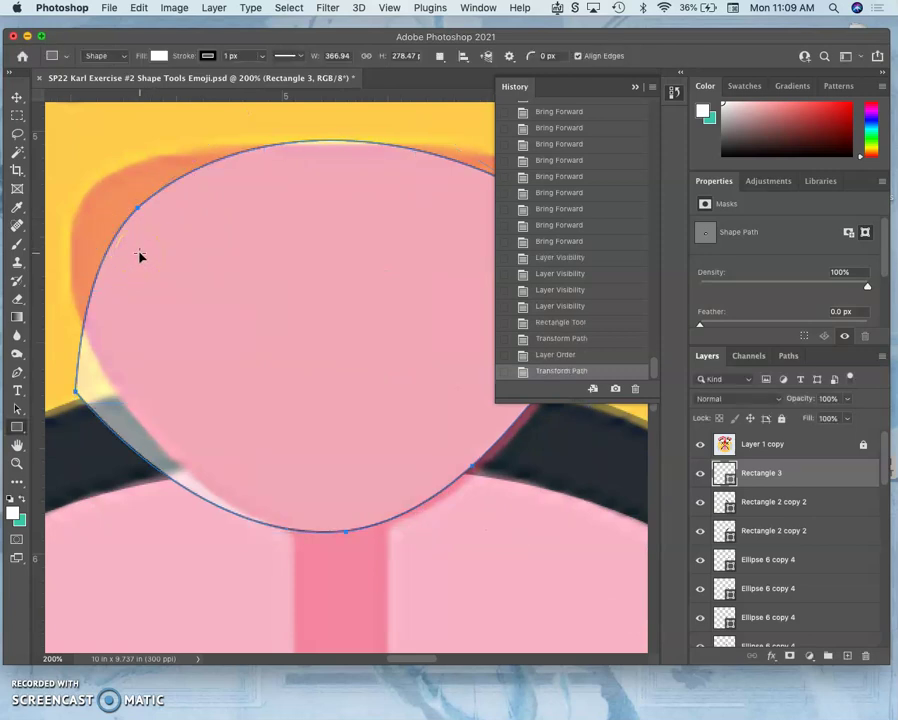
left_click(207, 55)
left_click(126, 88)
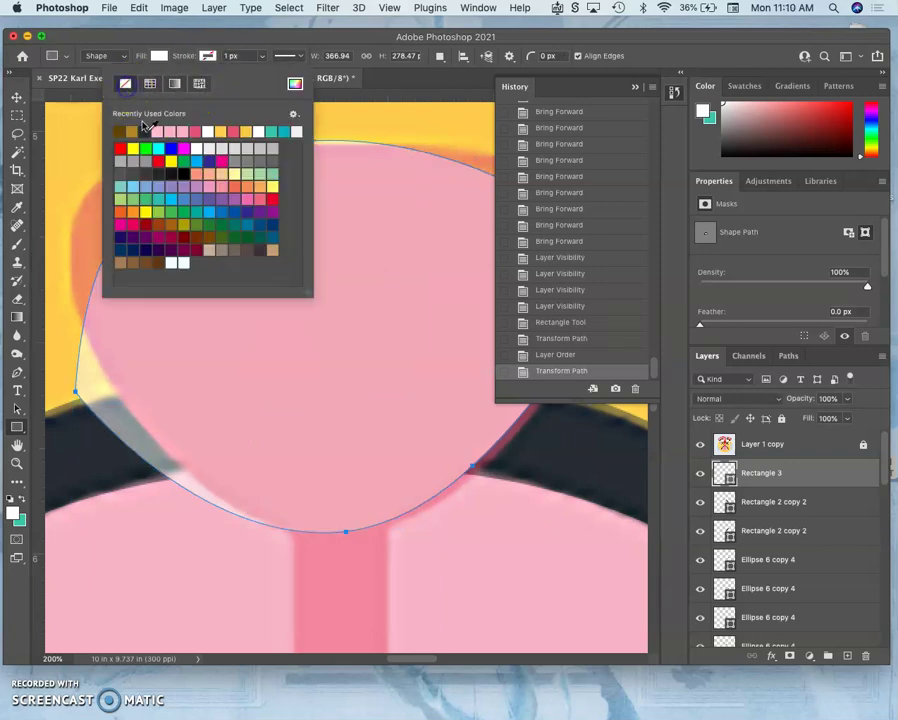
left_click(360, 288)
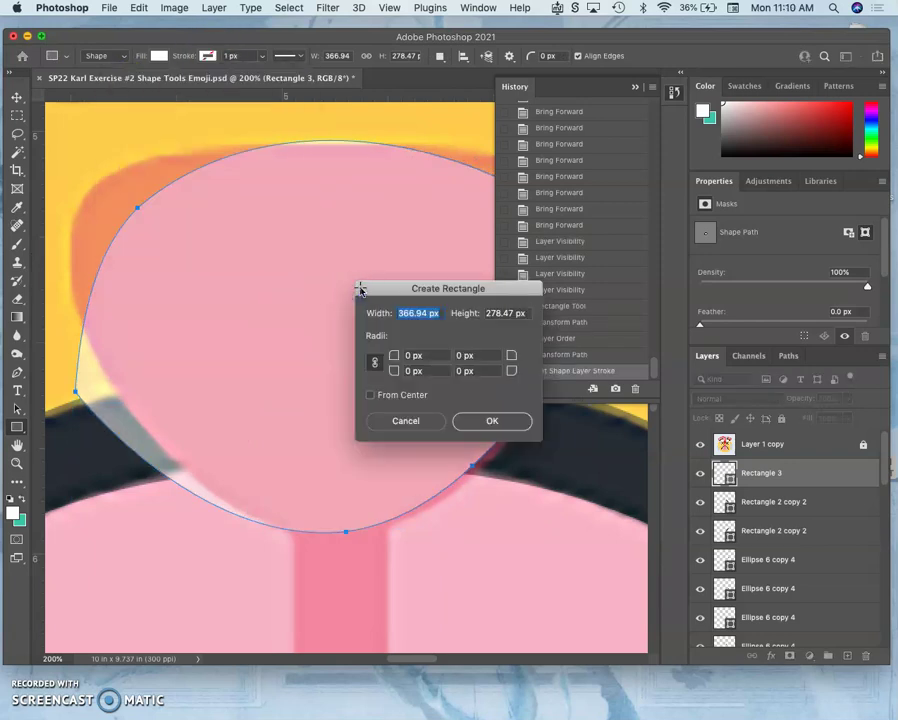
left_click(413, 422)
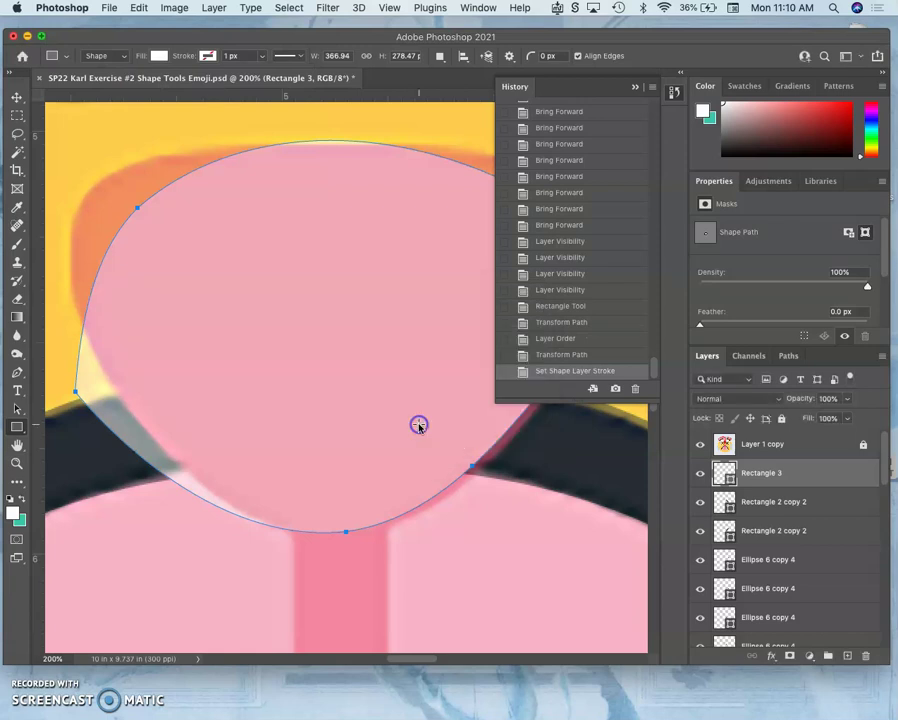
key("ctrl+t")
Step: Start a new warp on Rectangle 3, pulling the top-left corner out and bending the left edge inward
right_click(360, 392)
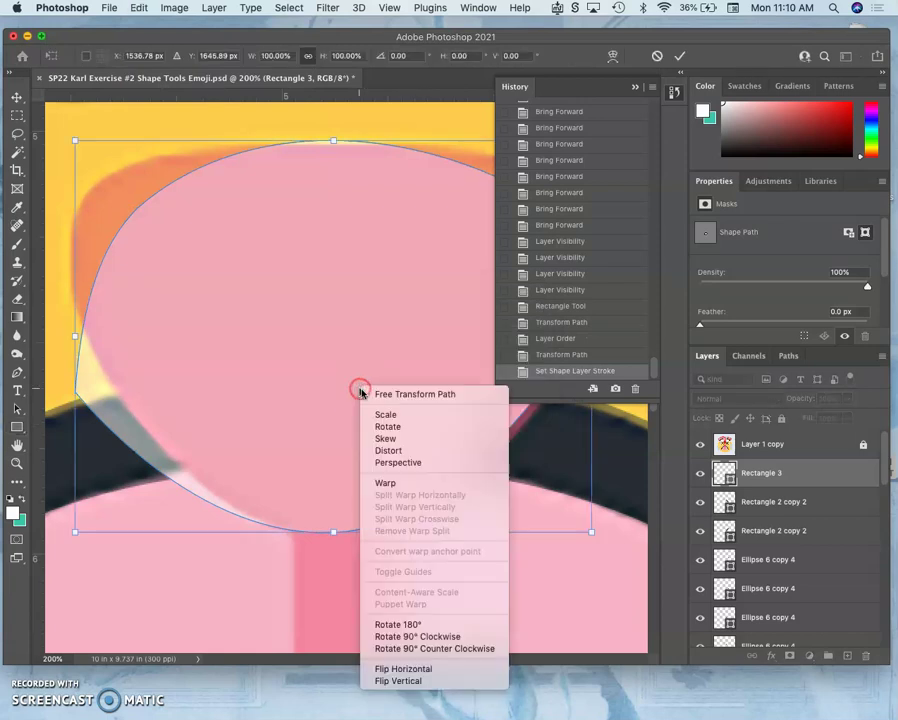
left_click(385, 482)
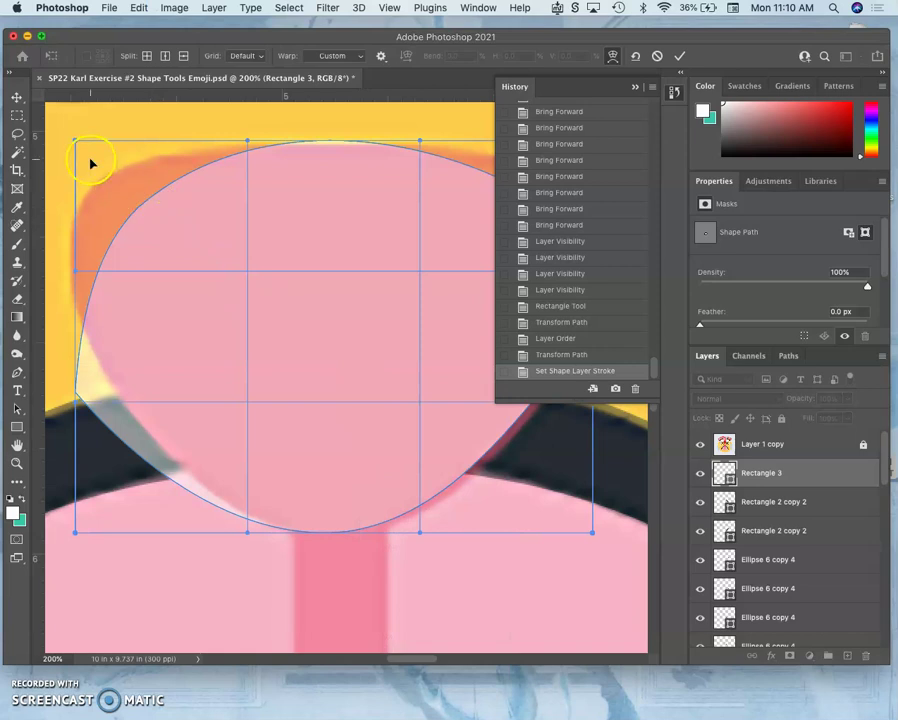
left_click_drag(87, 145, 60, 146)
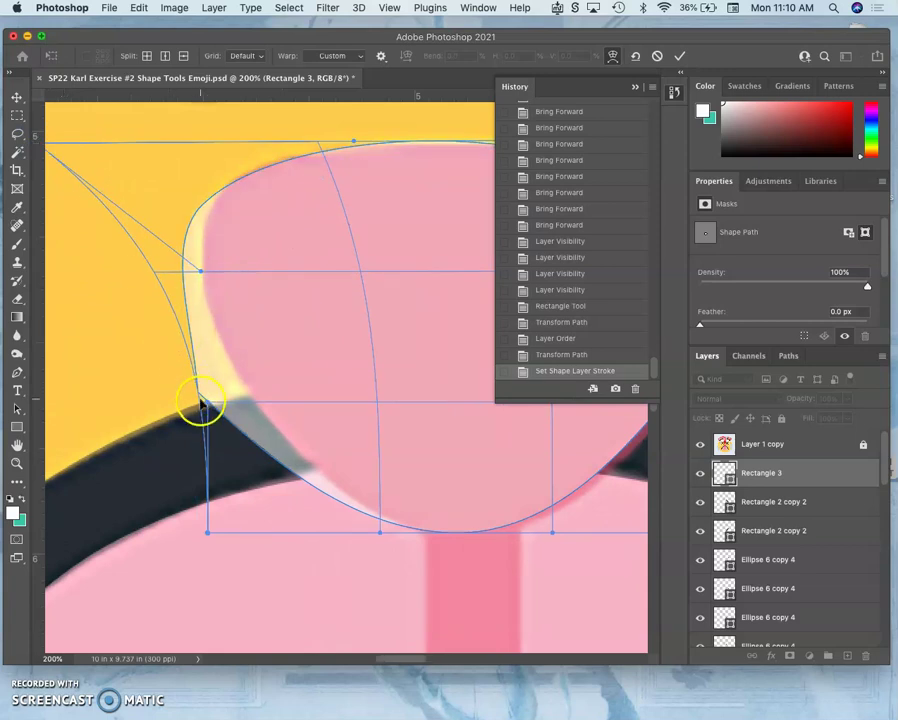
left_click_drag(200, 399, 303, 415)
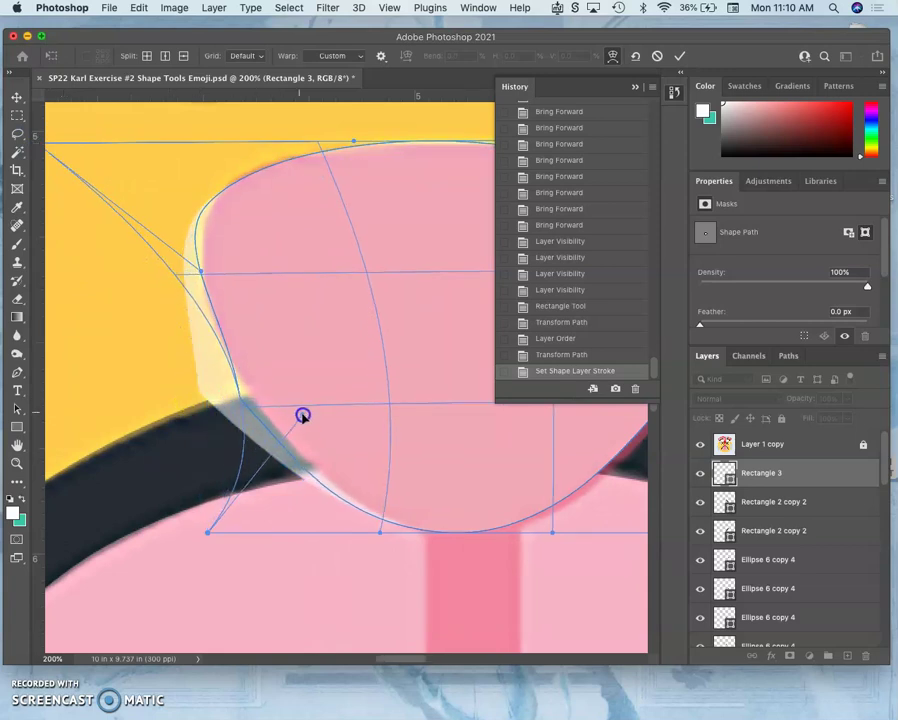
scroll(116, 156, "left", 3)
scroll(116, 156, "up", 2)
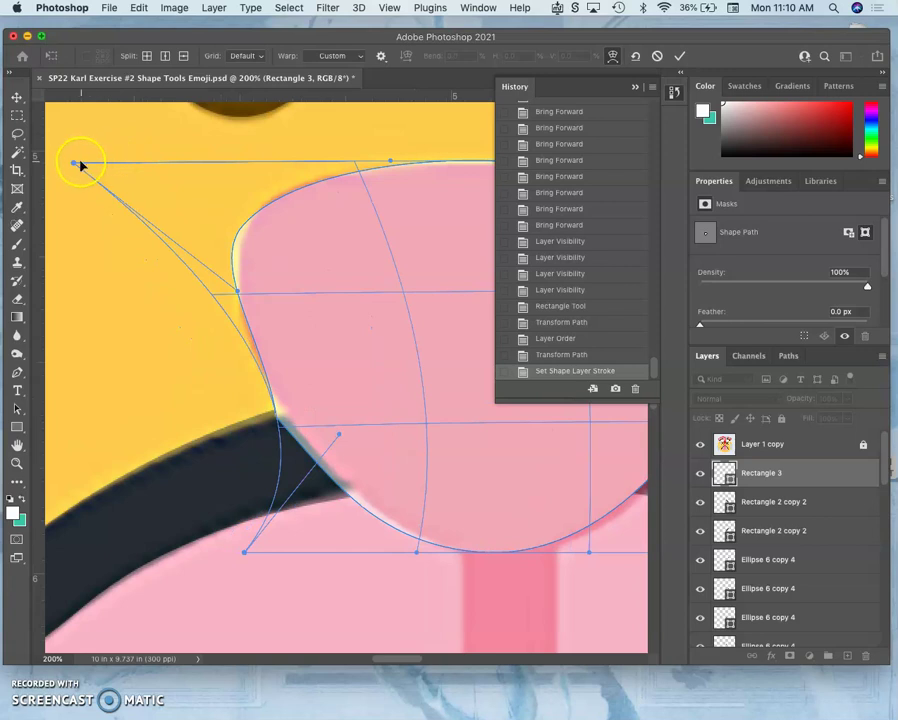
left_click_drag(73, 163, 93, 245)
left_click_drag(338, 187, 330, 160)
left_click_drag(236, 260, 235, 264)
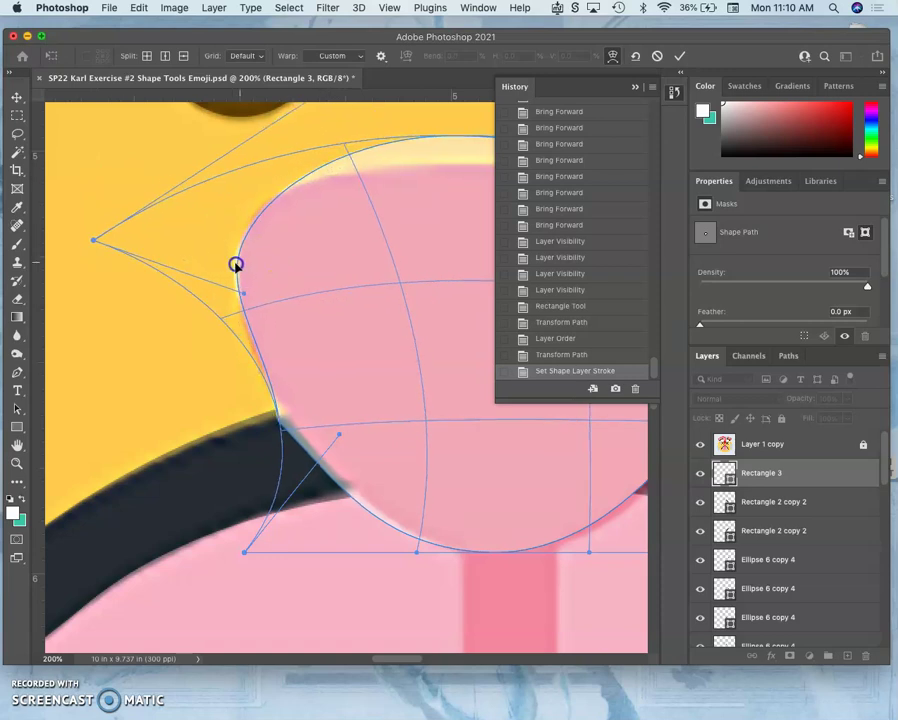
Step: Lower, flatten and raise the top curve and lift the upper-left curve toward the nose outline
scroll(236, 266, "left", 5)
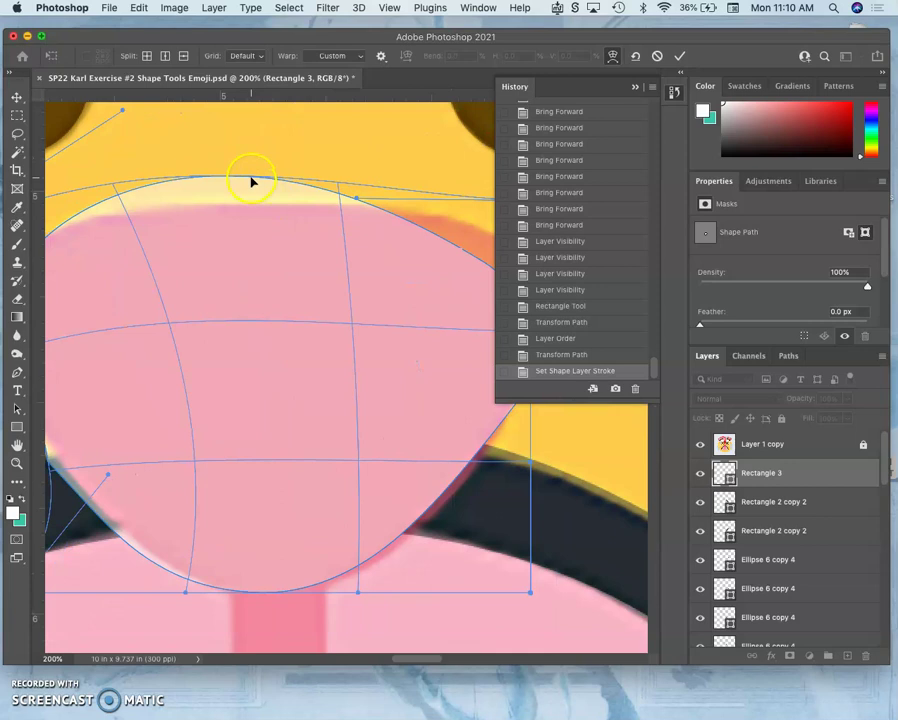
left_click_drag(252, 181, 276, 204)
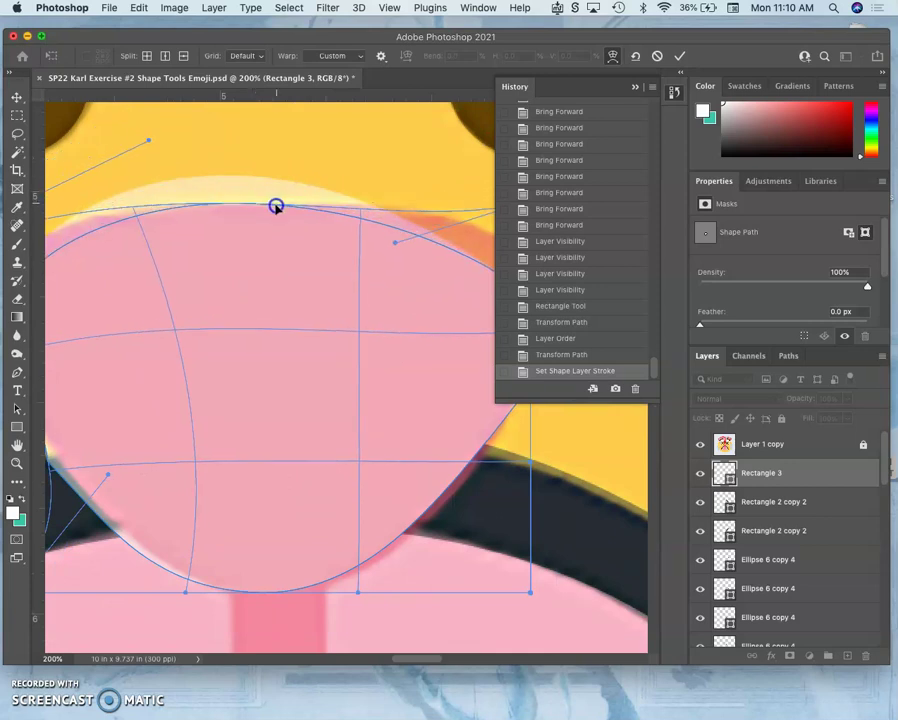
scroll(277, 208, "left", 2)
scroll(277, 208, "left", 1)
left_click(248, 128)
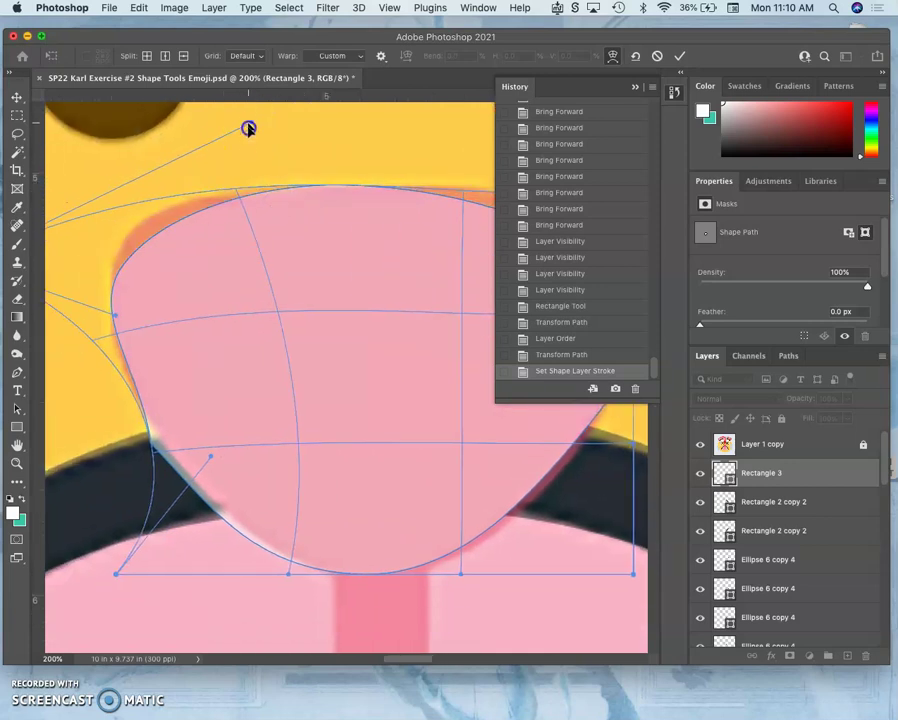
left_click_drag(248, 128, 254, 216)
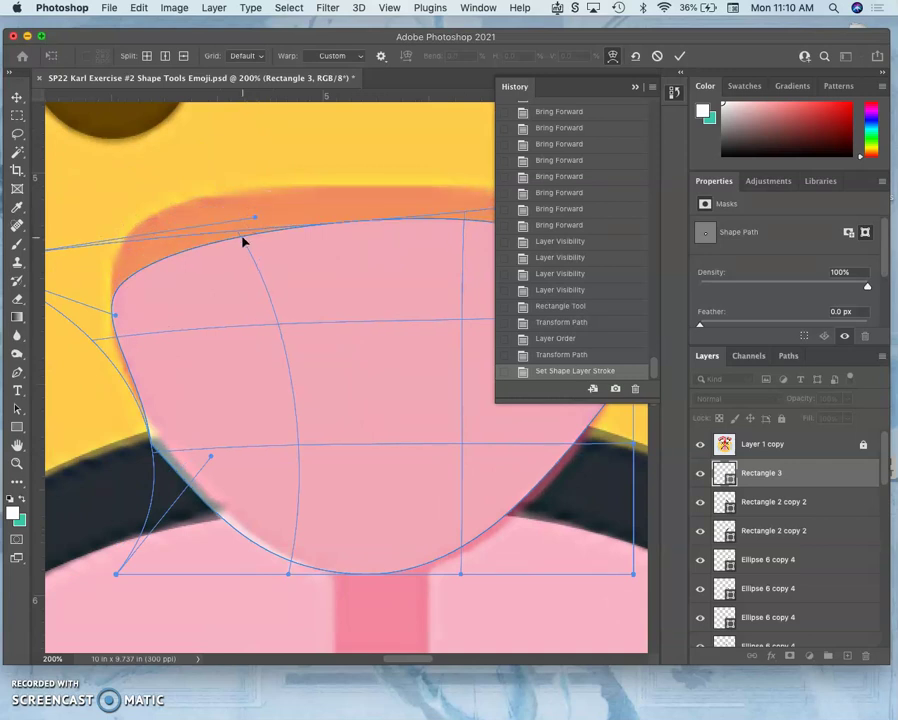
left_click_drag(242, 241, 230, 200)
scroll(229, 220, "left", 3)
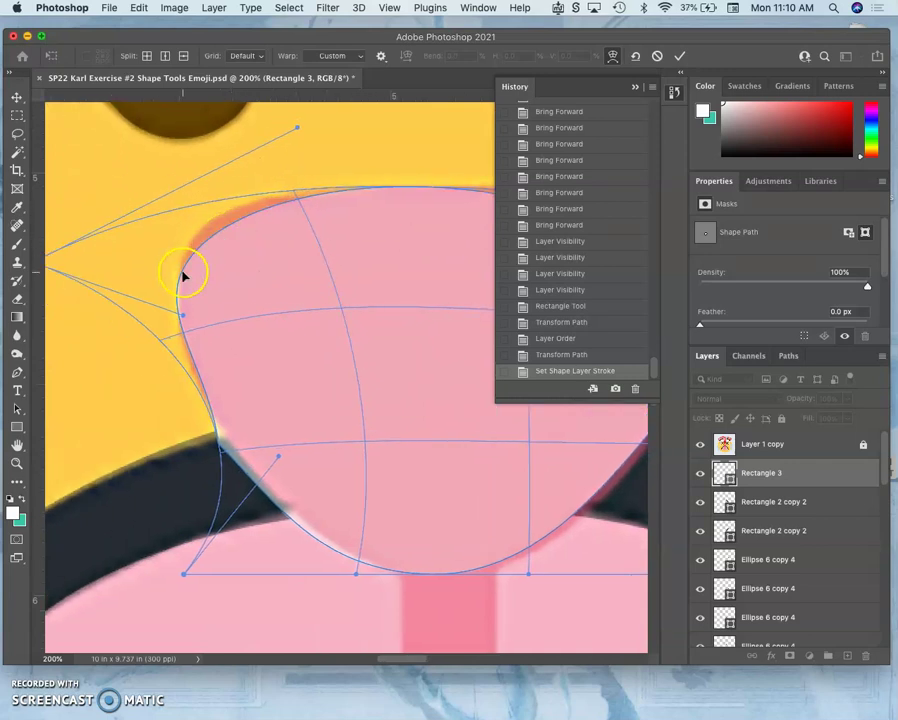
left_click_drag(180, 274, 179, 259)
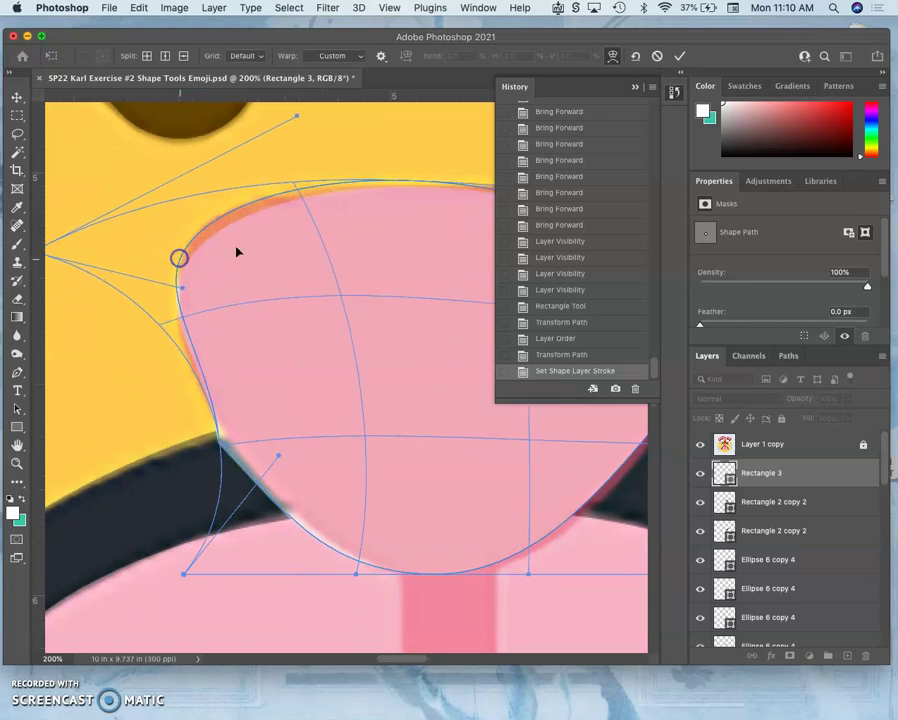
Step: Fine-tune points along the top edge and reshape the left side to the traced outline
left_click(387, 185)
left_click_drag(390, 181, 390, 186)
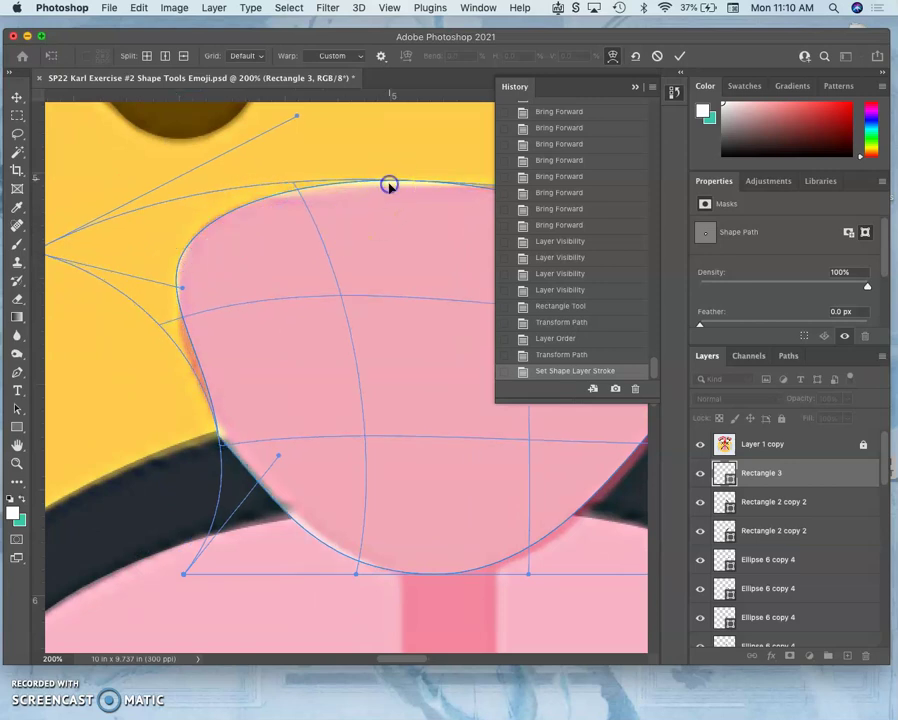
left_click(443, 188)
left_click_drag(443, 185, 446, 189)
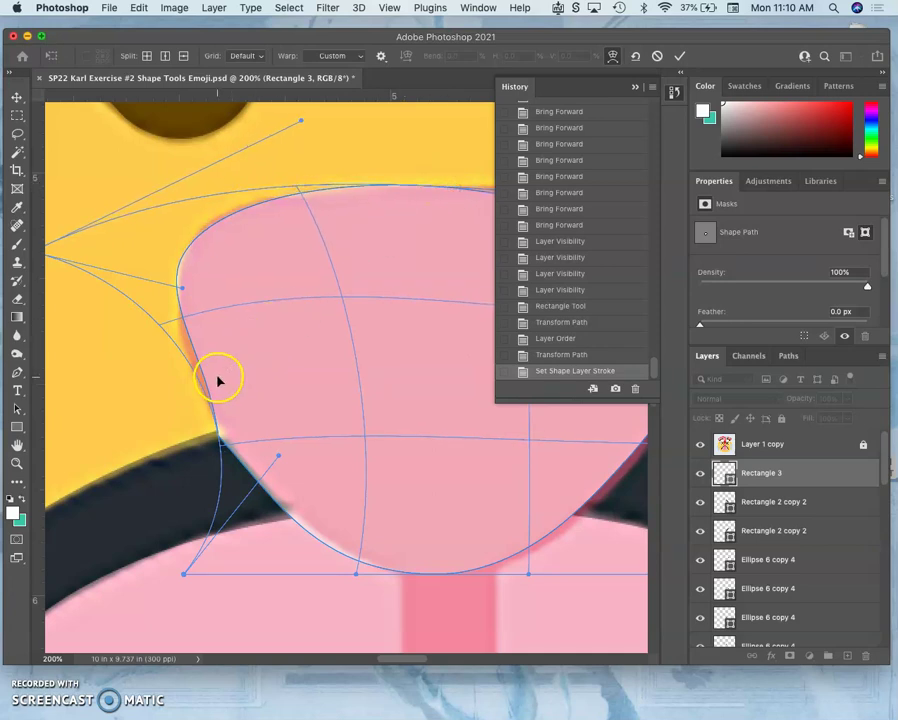
mouse_move(207, 382)
left_mouse_down()
mouse_move(194, 387)
mouse_move(202, 385)
mouse_move(206, 402)
left_mouse_up()
left_click_drag(263, 228, 252, 206)
Step: Stretch the top curve right, pull the lower-left corner up and settle the top onto the outline
scroll(410, 216, "right", 3)
scroll(410, 216, "down", 1)
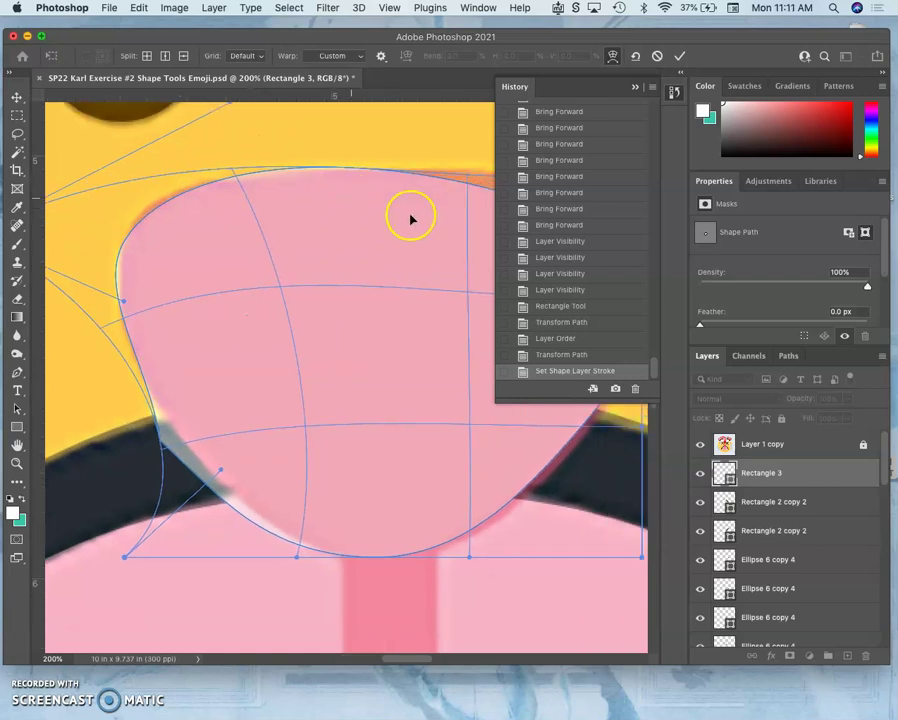
left_click_drag(452, 180, 482, 180)
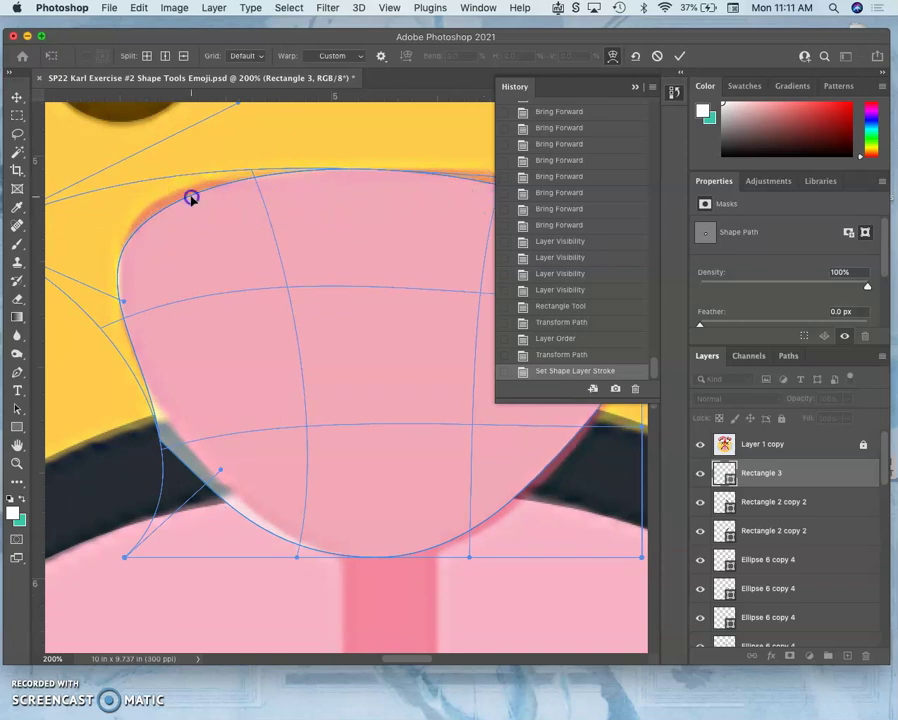
left_click_drag(191, 198, 188, 194)
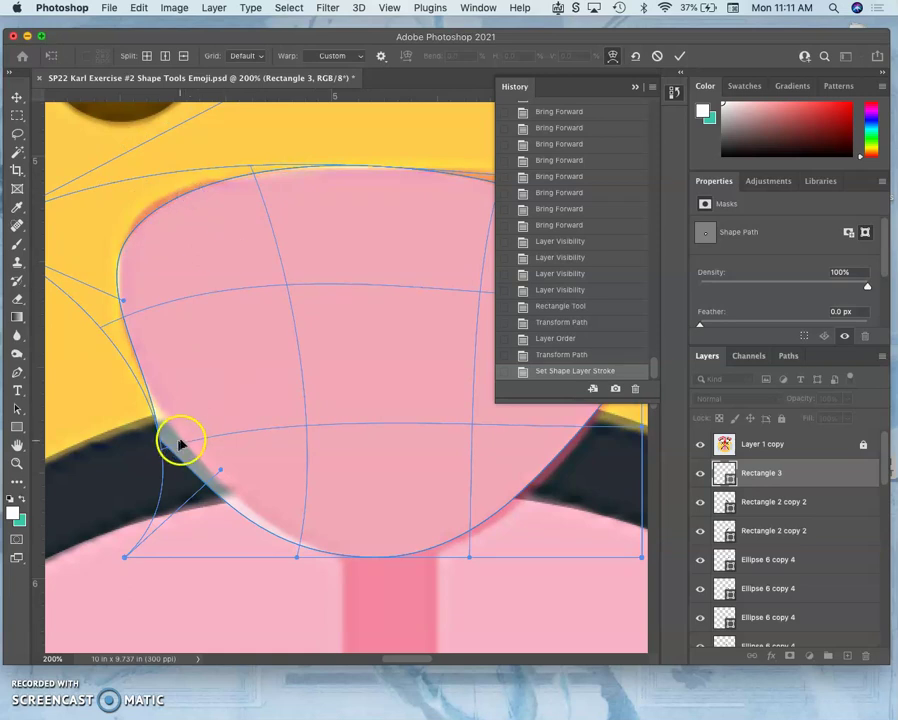
left_click_drag(125, 560, 192, 448)
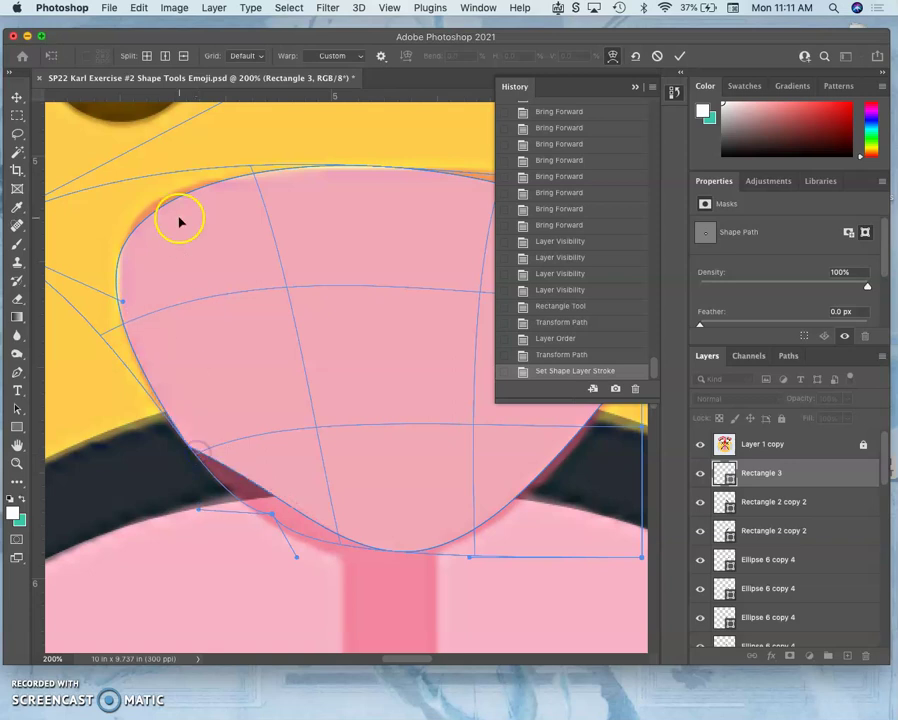
mouse_move(157, 207)
left_mouse_down()
mouse_move(148, 198)
mouse_move(156, 201)
left_mouse_up()
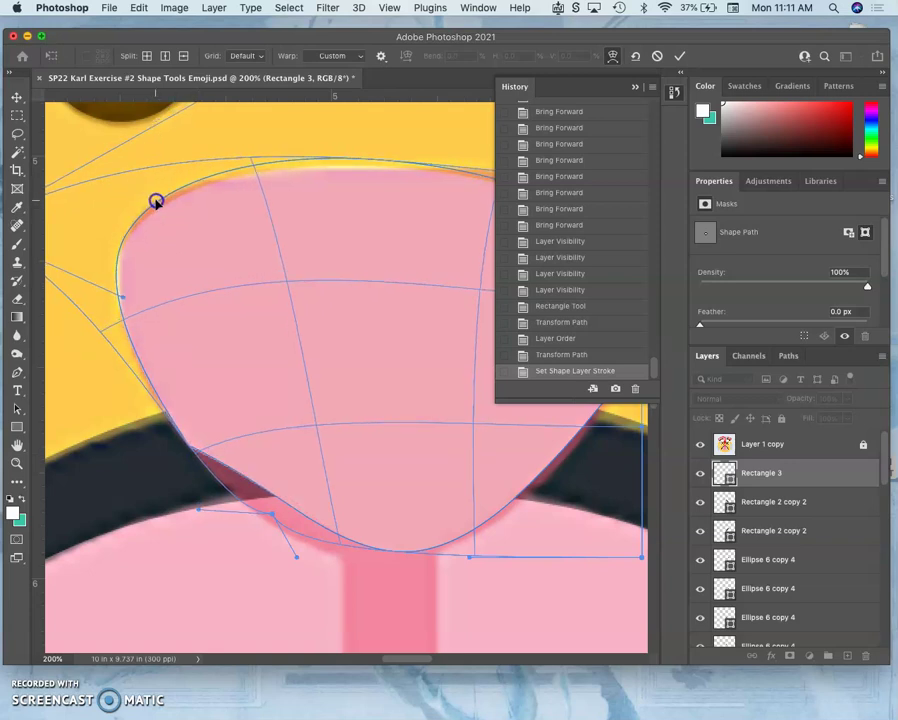
left_click(300, 158)
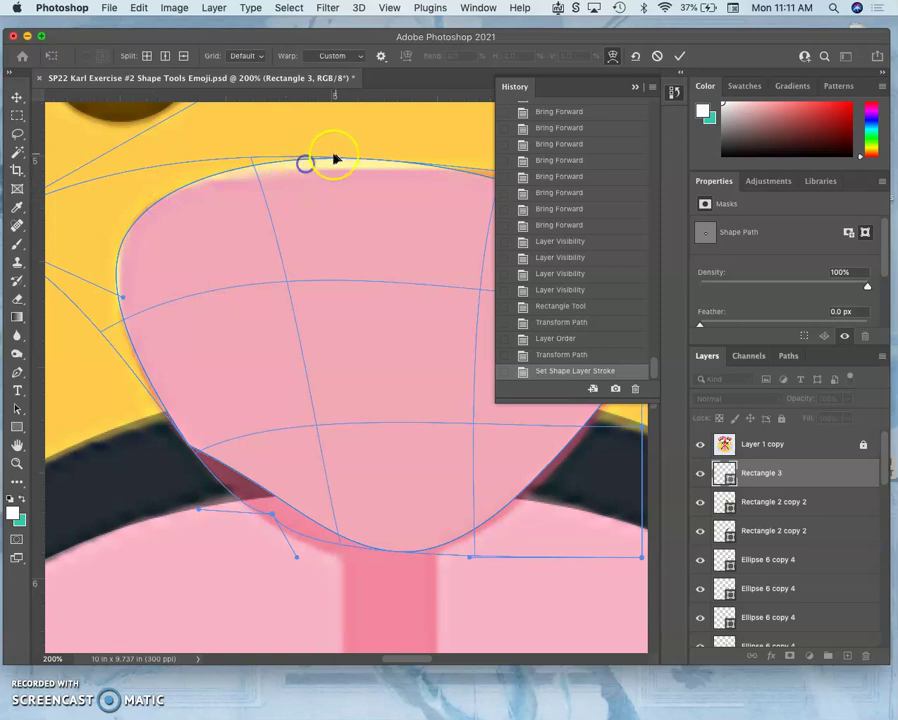
left_click_drag(339, 158, 335, 166)
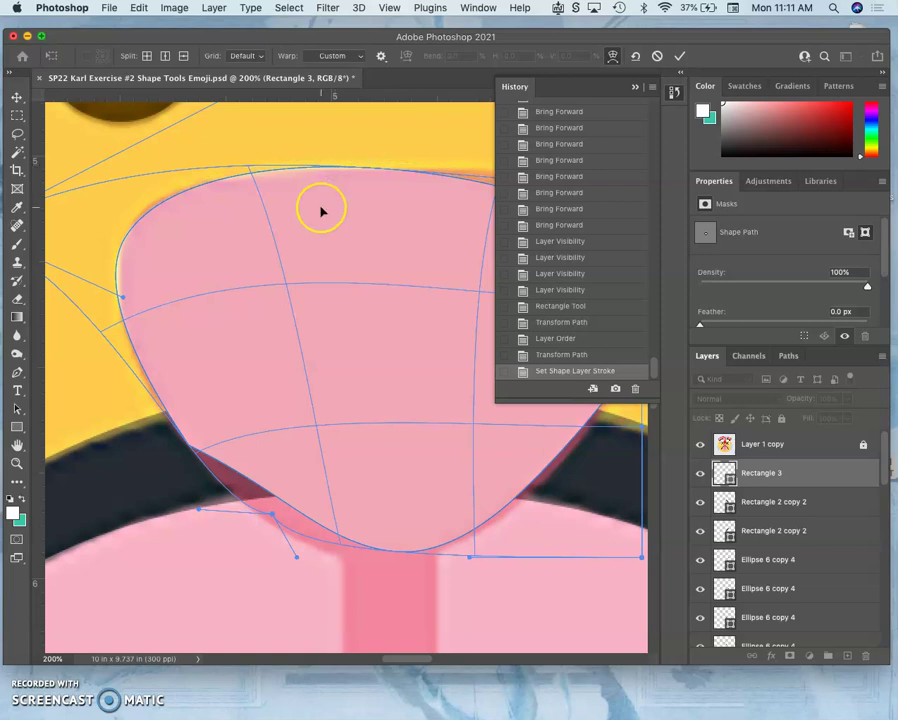
scroll(322, 208, "right", 5)
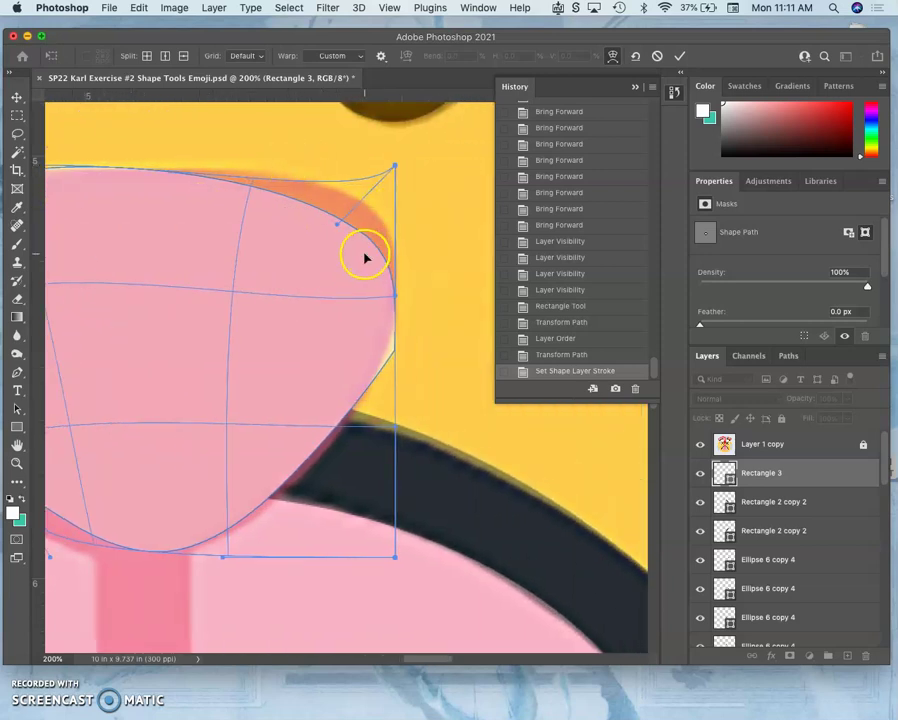
Step: Bulge the nose's upper-right corner outward and pull its lower-right edge inward
left_click_drag(365, 249, 370, 219)
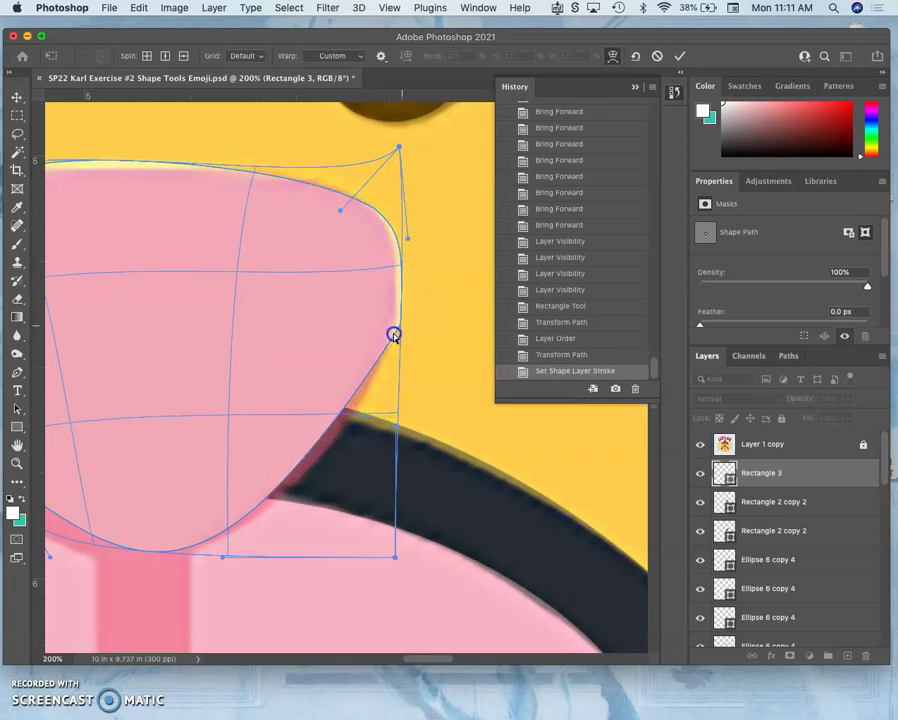
left_click_drag(395, 411, 376, 416)
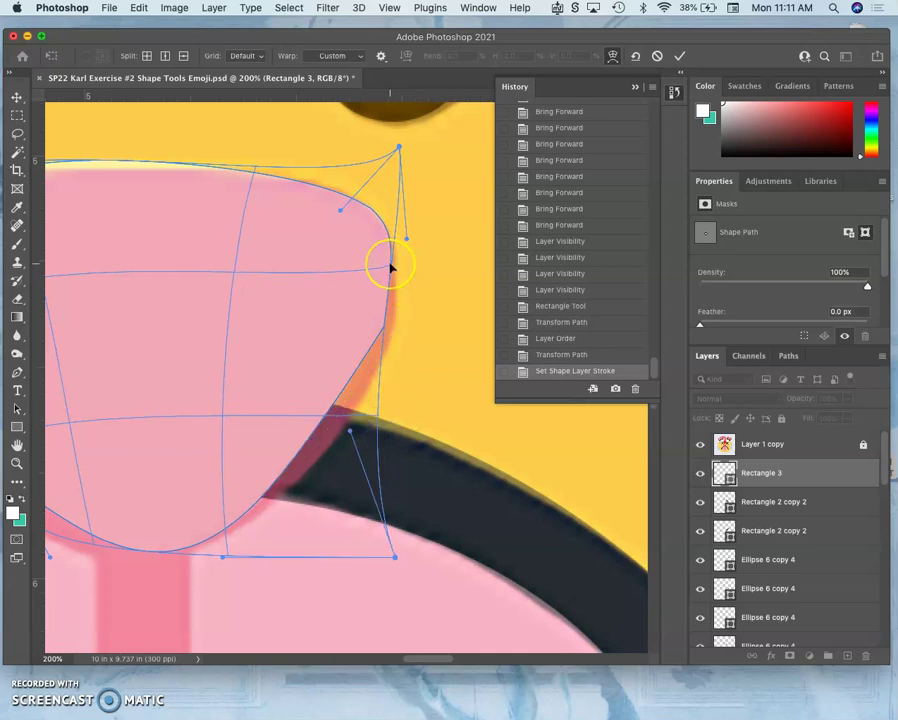
scroll(390, 266, "left", 3)
scroll(390, 267, "left", 3)
scroll(390, 267, "down", 1)
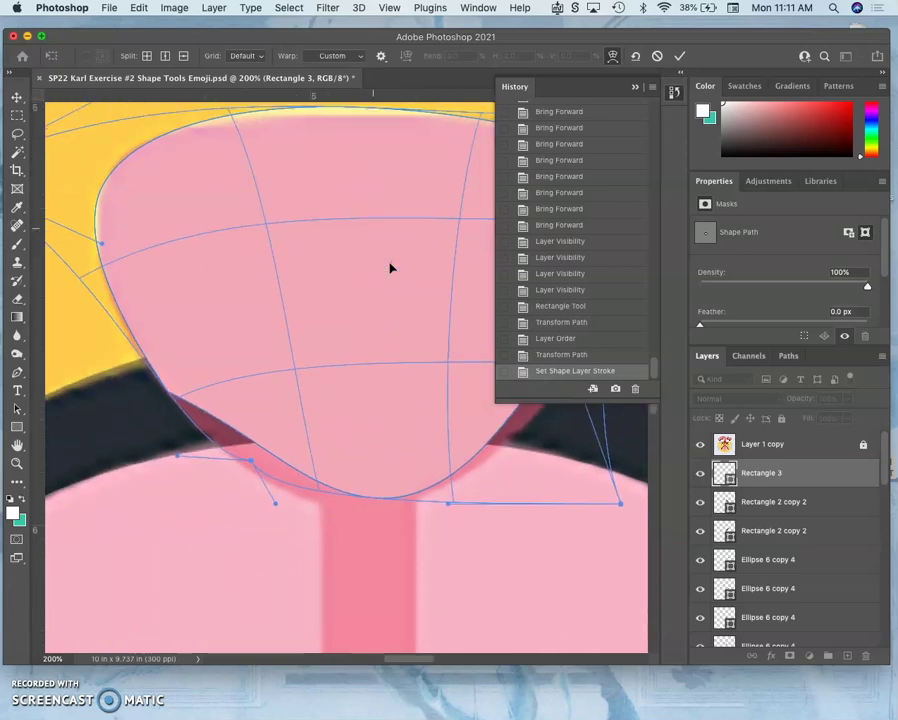
scroll(390, 267, "up", 2)
scroll(390, 267, "right", 2)
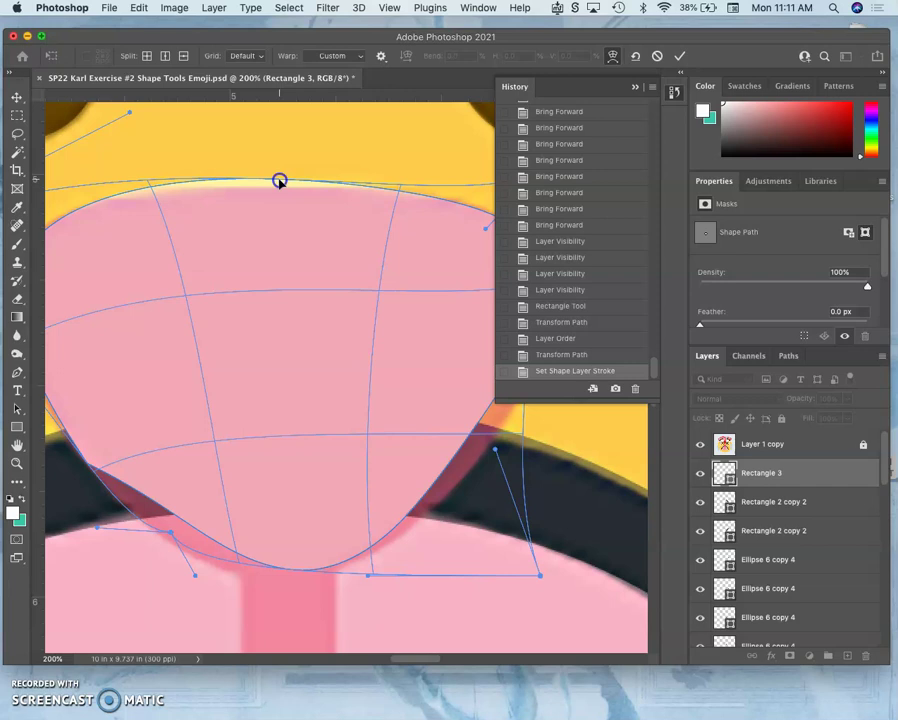
Step: Reshape the nose's top edge, top-left curve and left edge, and bulge its right side outward
left_click_drag(279, 181, 293, 187)
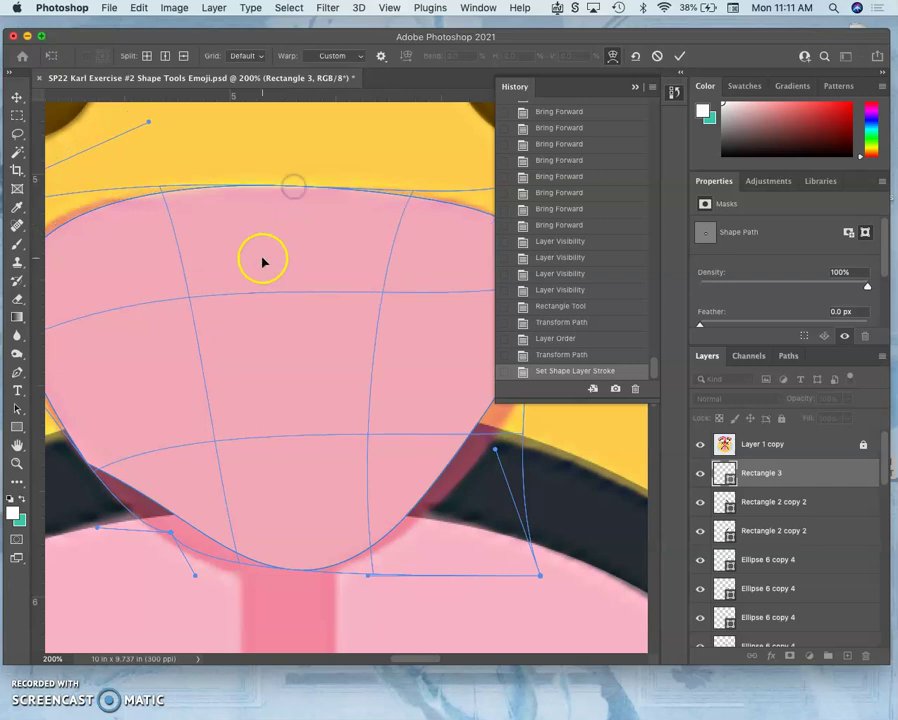
scroll(262, 258, "left", 3)
scroll(262, 258, "down", 1)
left_click_drag(151, 222, 148, 213)
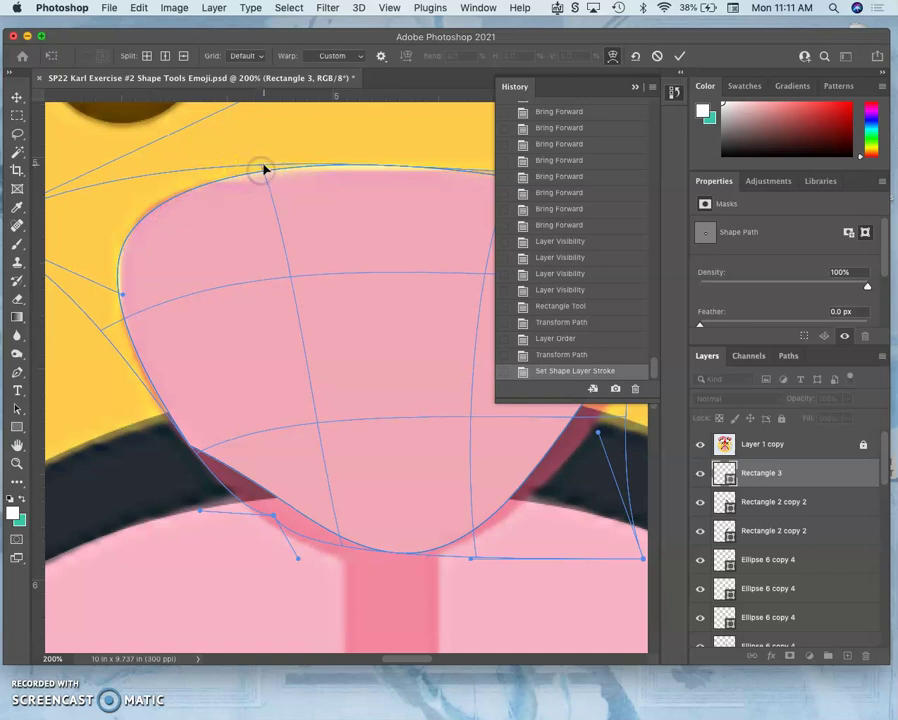
left_click(260, 170)
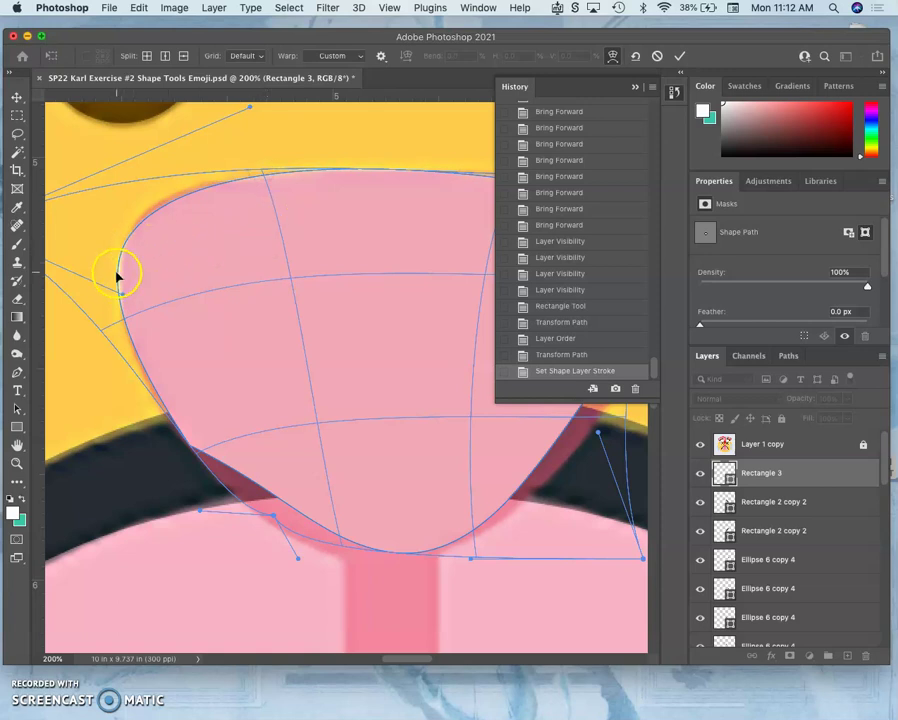
left_click_drag(117, 273, 117, 269)
scroll(186, 280, "right", 5)
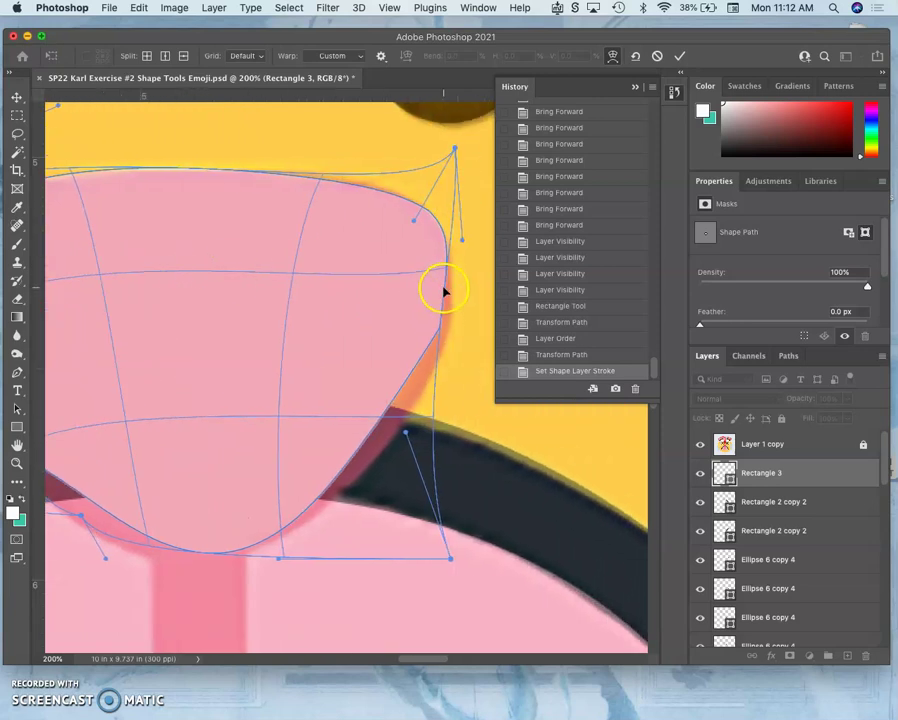
left_click_drag(444, 291, 447, 304)
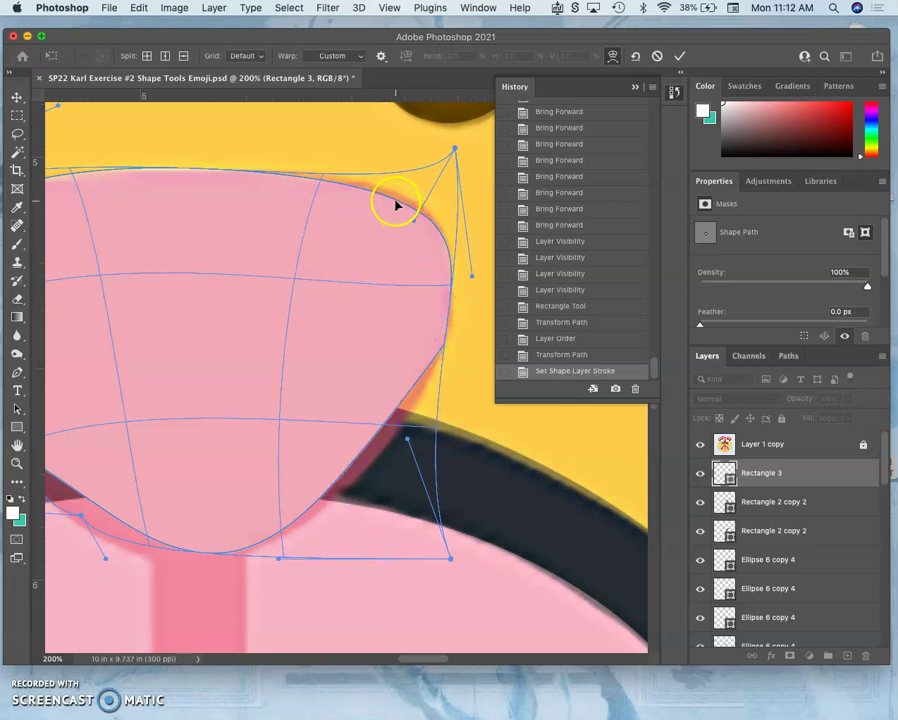
left_click_drag(395, 202, 397, 196)
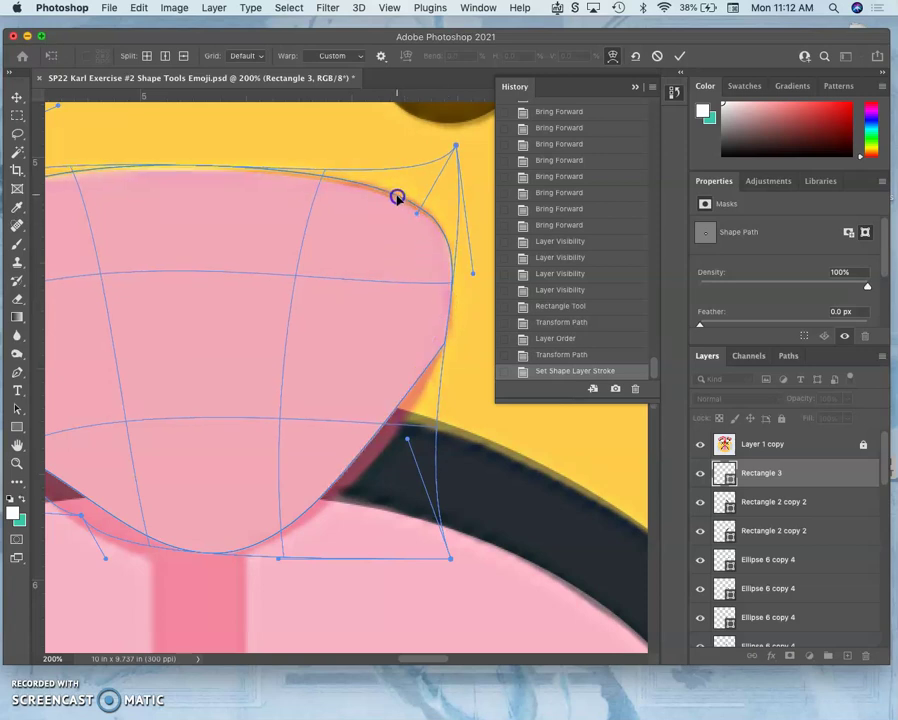
Step: Bend the nose's left edge to fit the outline and commit the warp
scroll(361, 236, "left", 5)
scroll(361, 236, "down", 2)
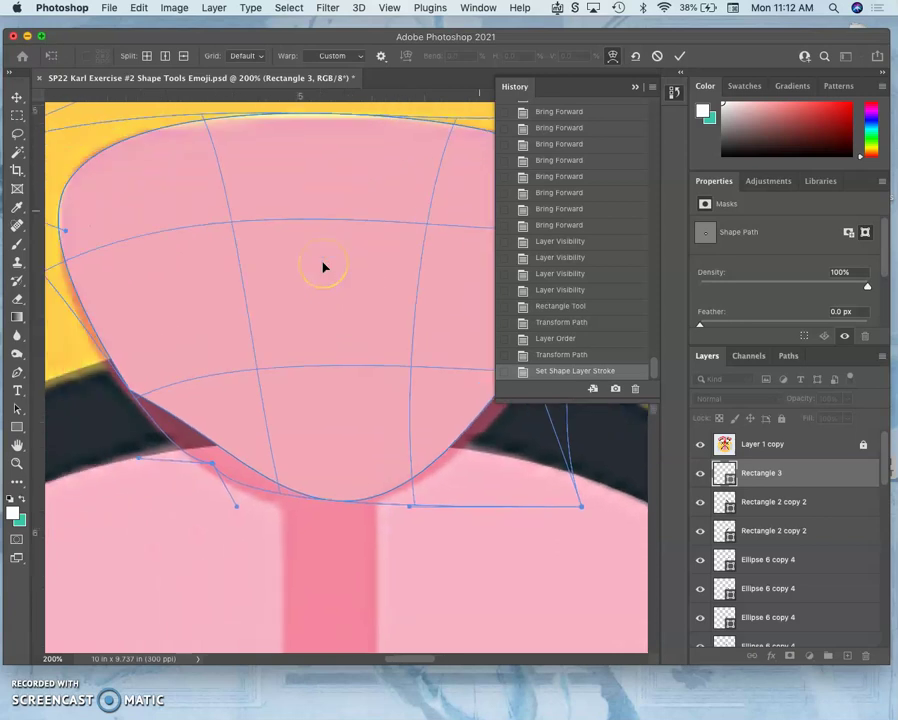
scroll(323, 266, "left", 2)
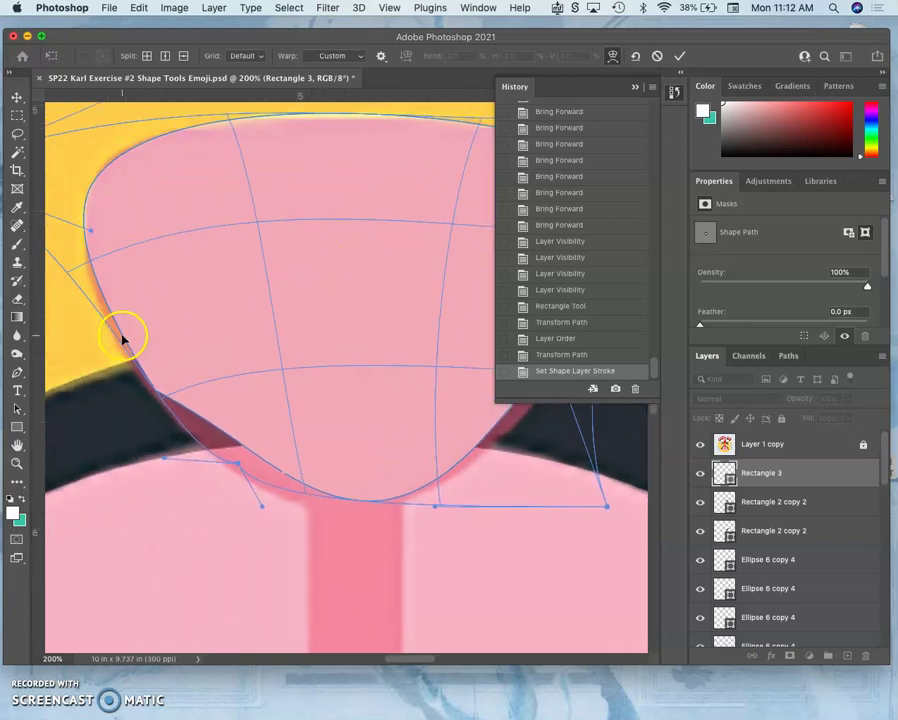
left_click_drag(132, 357, 160, 346)
scroll(160, 346, "right", 8)
scroll(160, 346, "up", 1)
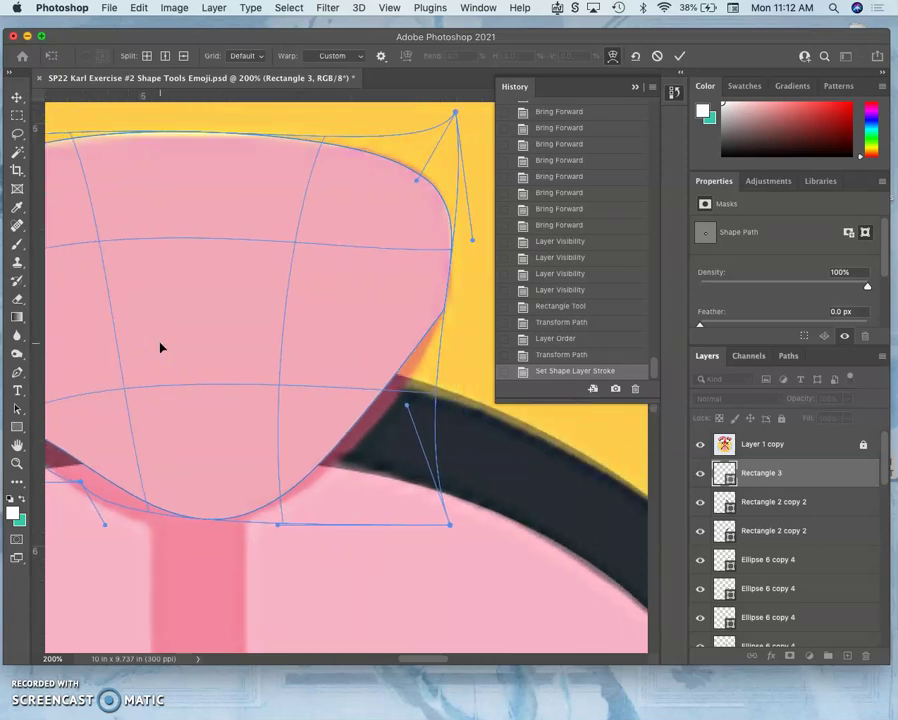
scroll(160, 347, "left", 5)
scroll(160, 347, "down", 1)
key("Return")
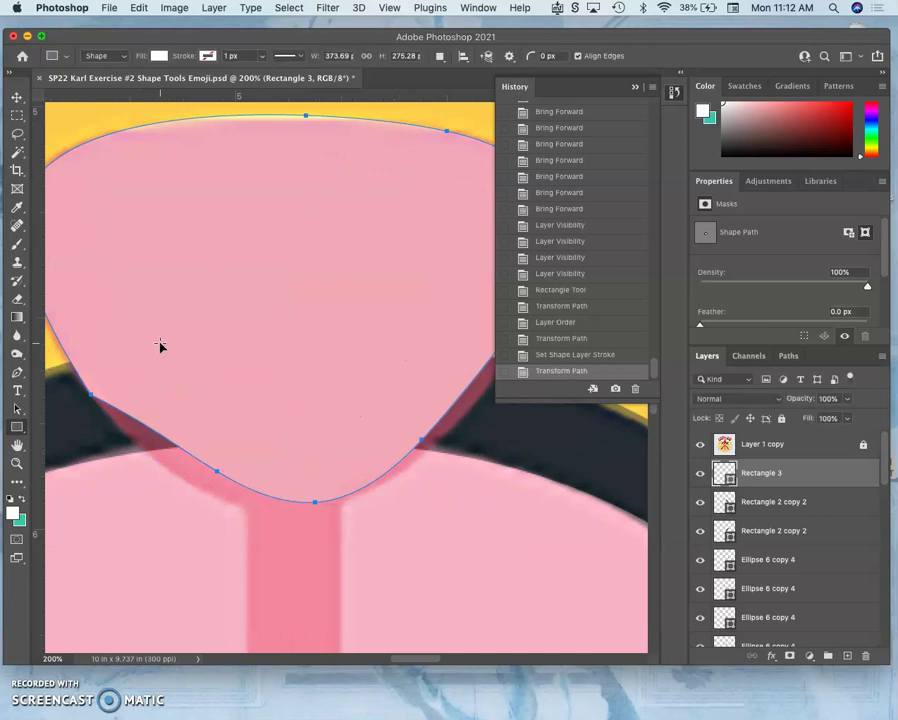
Step: Draw an ellipse of about 271 × 244 px and move it up over the tongue's rounded top
key("super+minus")
key("super+minus")
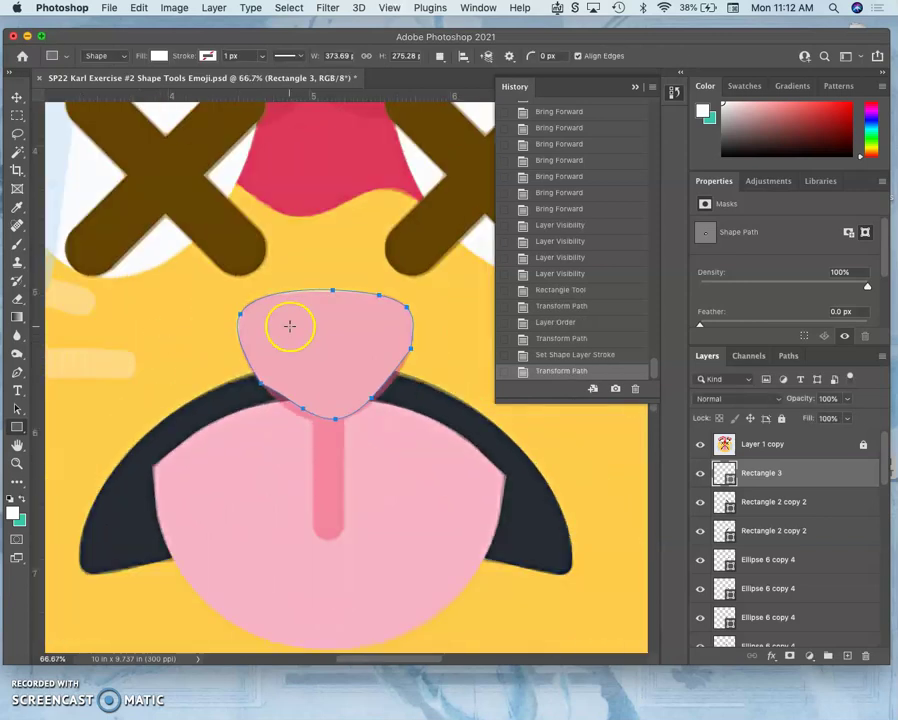
left_click(17, 427)
left_click(51, 439)
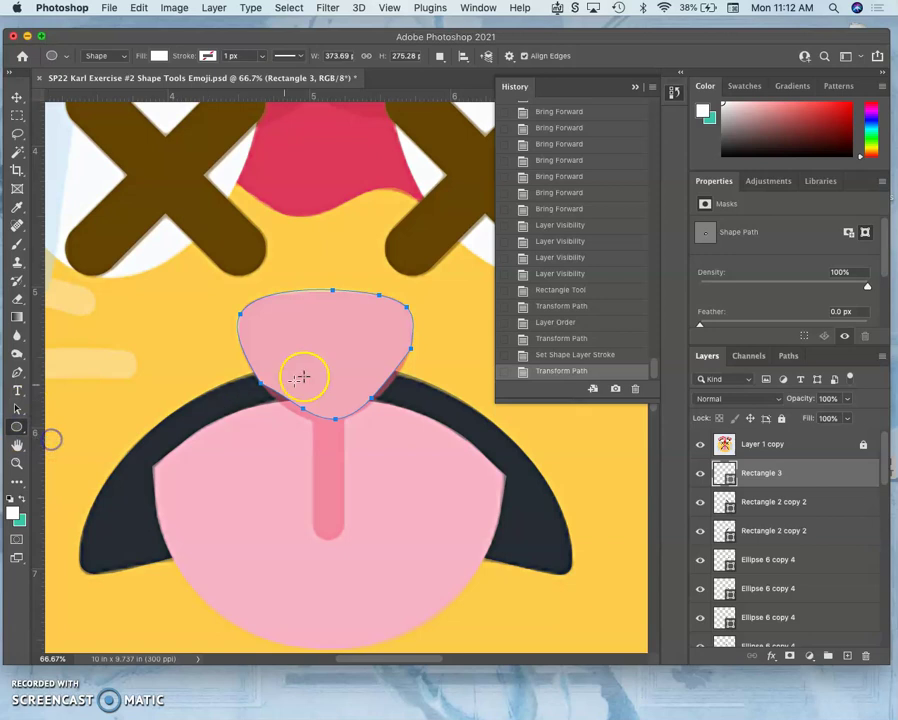
left_click_drag(256, 334, 381, 450)
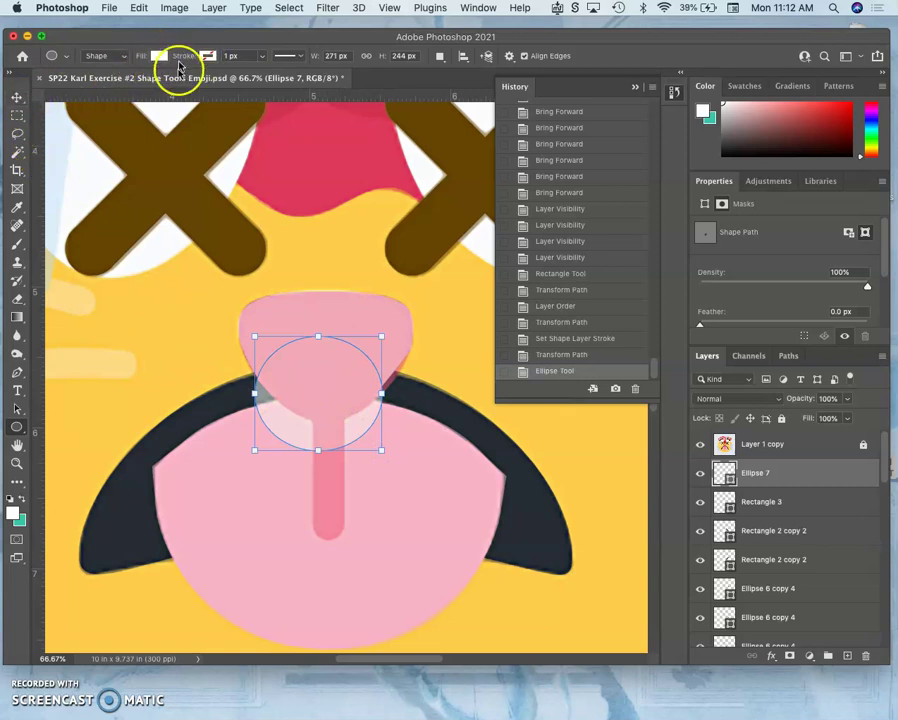
left_click(16, 99)
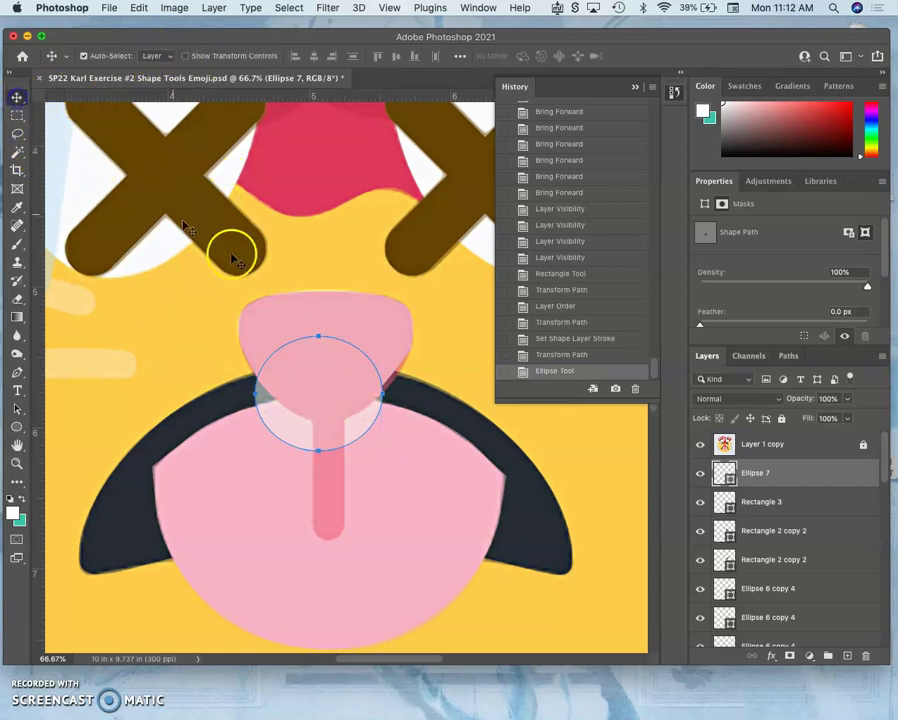
left_click_drag(320, 352, 326, 316)
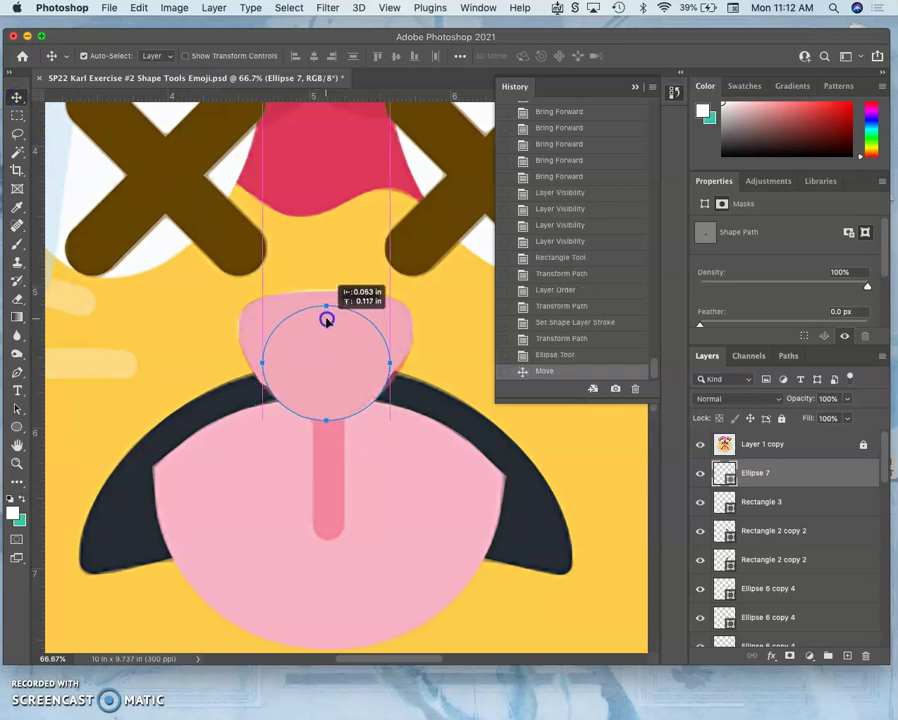
left_click_drag(334, 360, 336, 362)
key("ctrl+t")
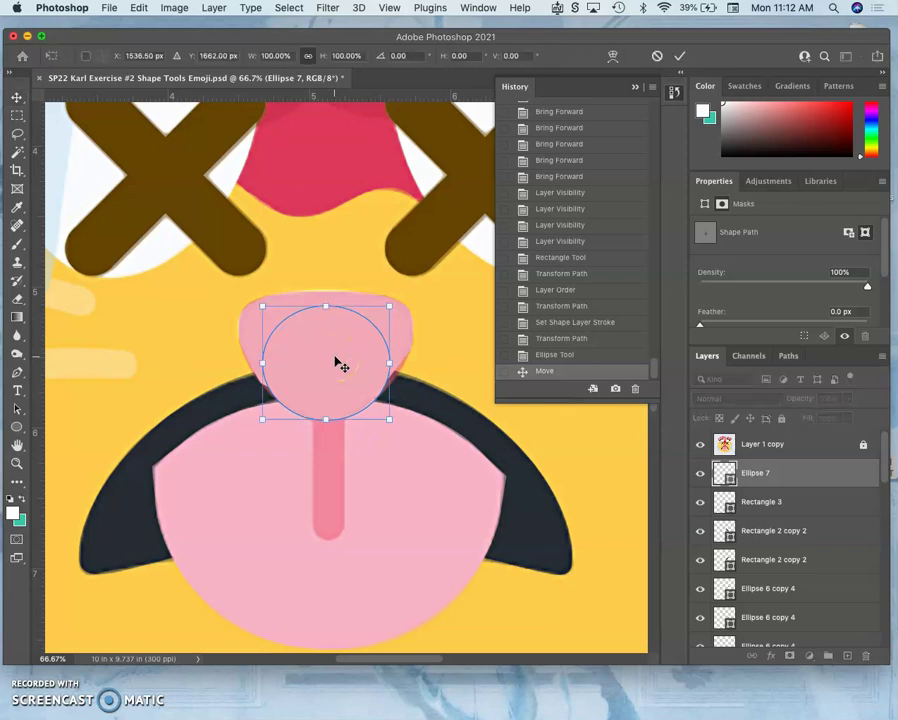
Step: Warp Ellipse 7 by stretching its right and left sides upward into a tapering cap
right_click(336, 362)
left_click(383, 455)
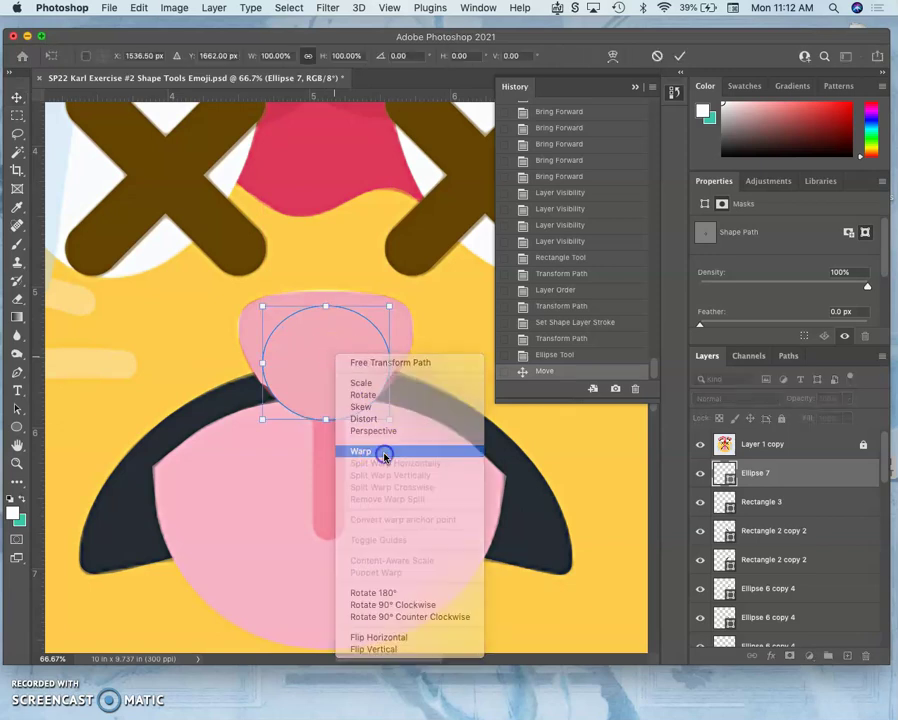
key("ctrl+plus")
key("ctrl+plus")
scroll(385, 458, "right", 2)
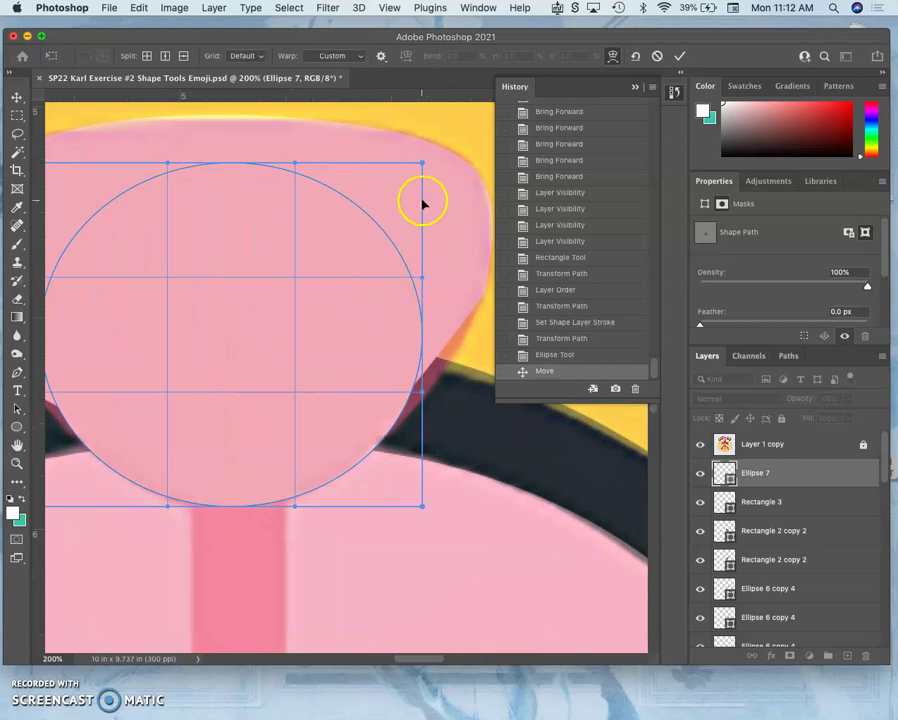
left_click_drag(421, 278, 472, 262)
scroll(350, 322, "left", 5)
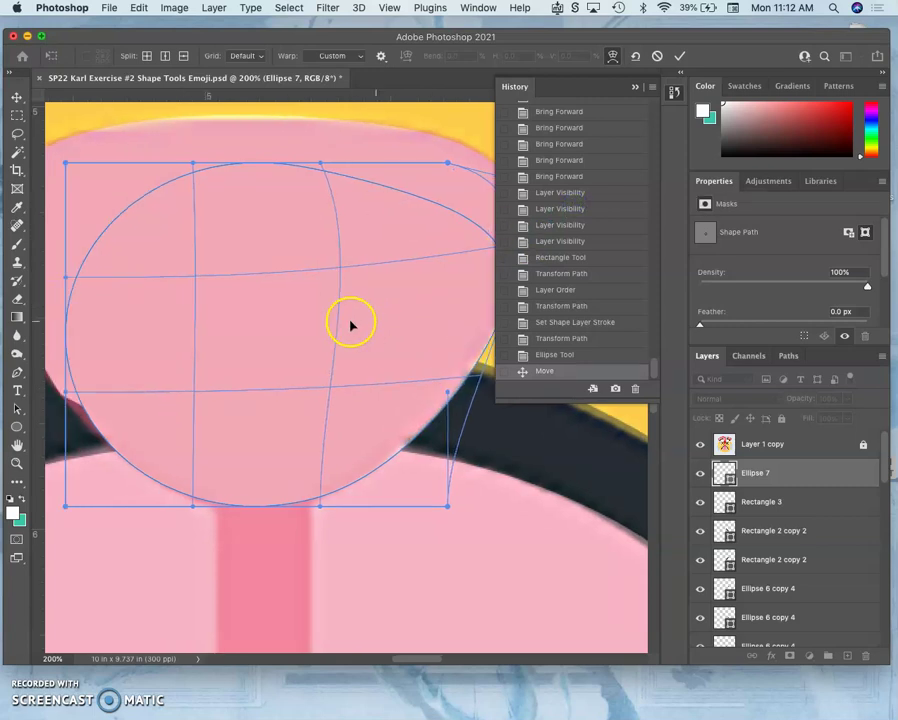
left_click_drag(235, 281, 72, 165)
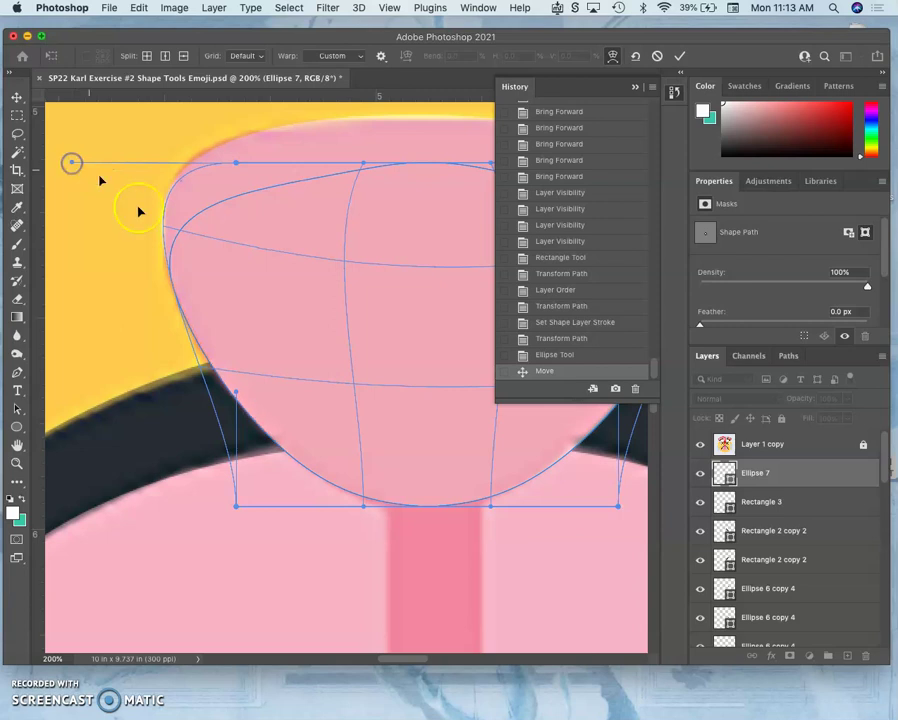
scroll(206, 286, "up", 3)
scroll(206, 286, "right", 5)
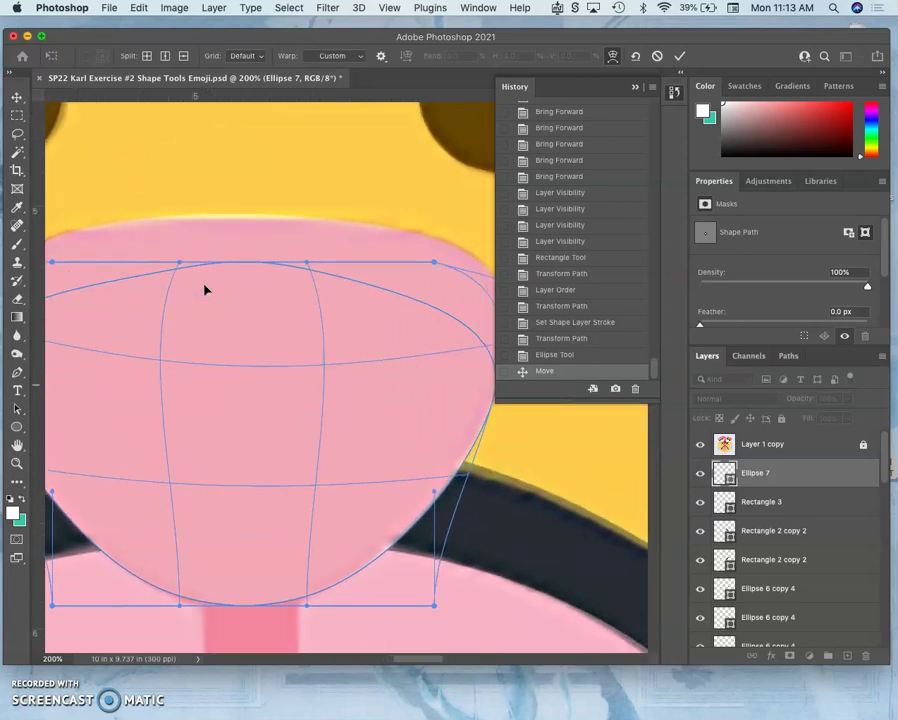
key("Return")
Step: Toggle the reference emoji's visibility to compare it against the traced shapes
key("super+minus")
key("super+minus")
key("super+minus")
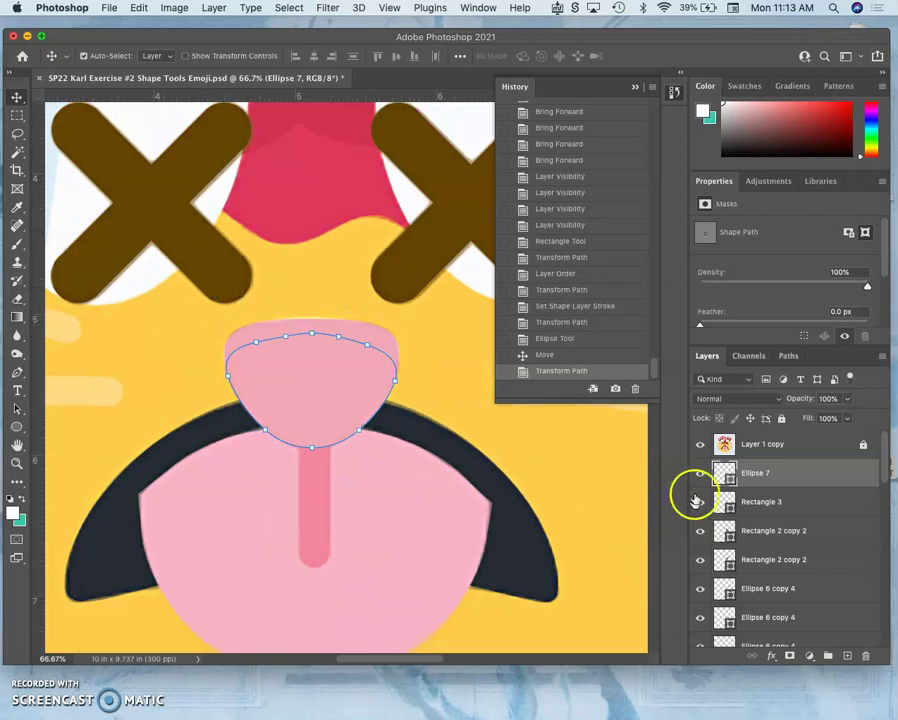
left_click(700, 444)
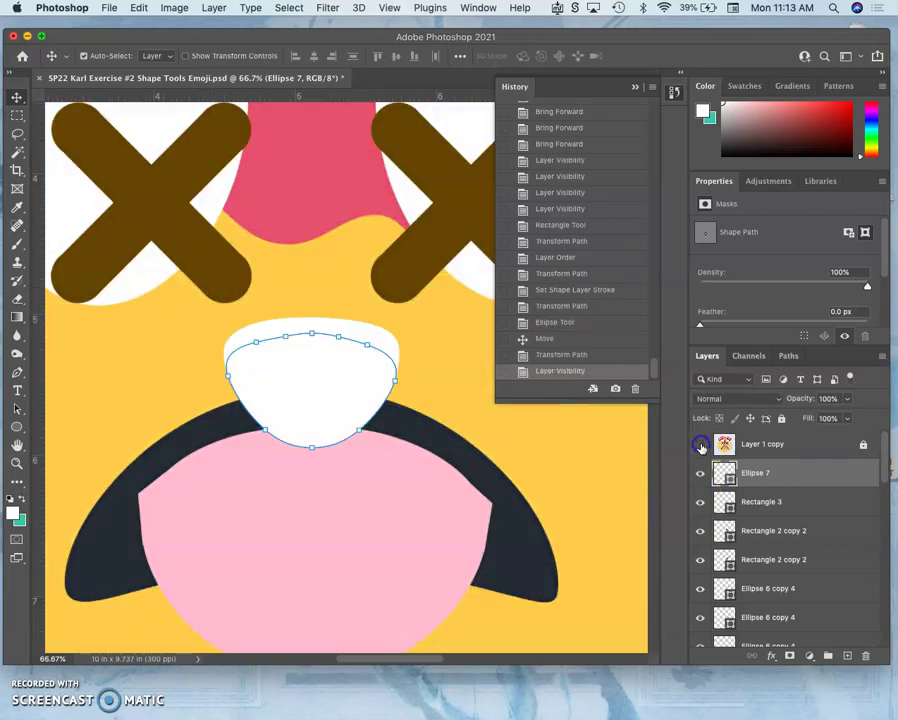
left_click(776, 481)
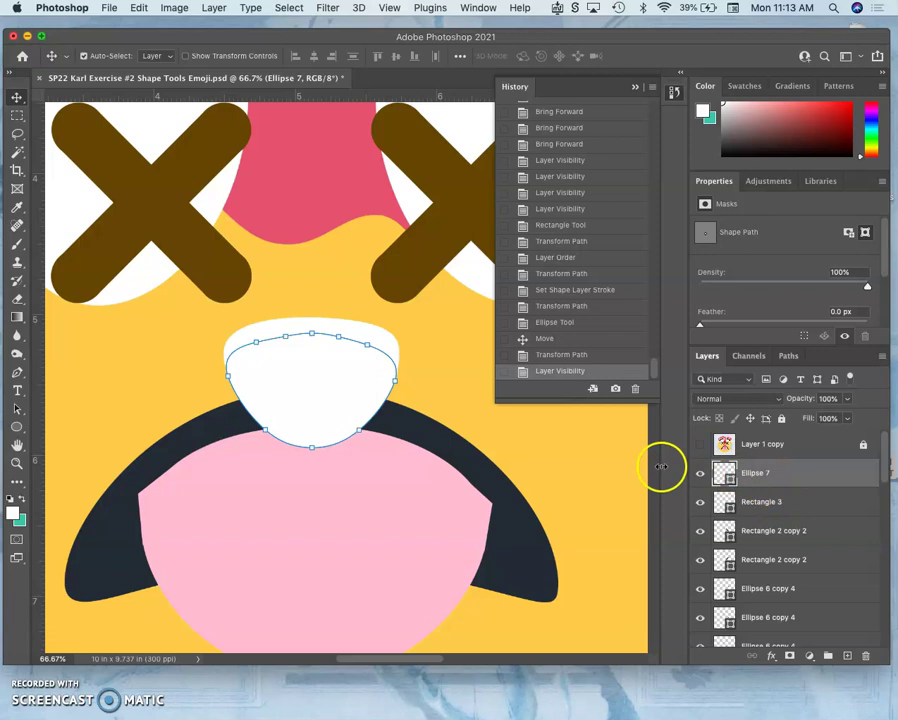
left_click(705, 474)
left_click(700, 444)
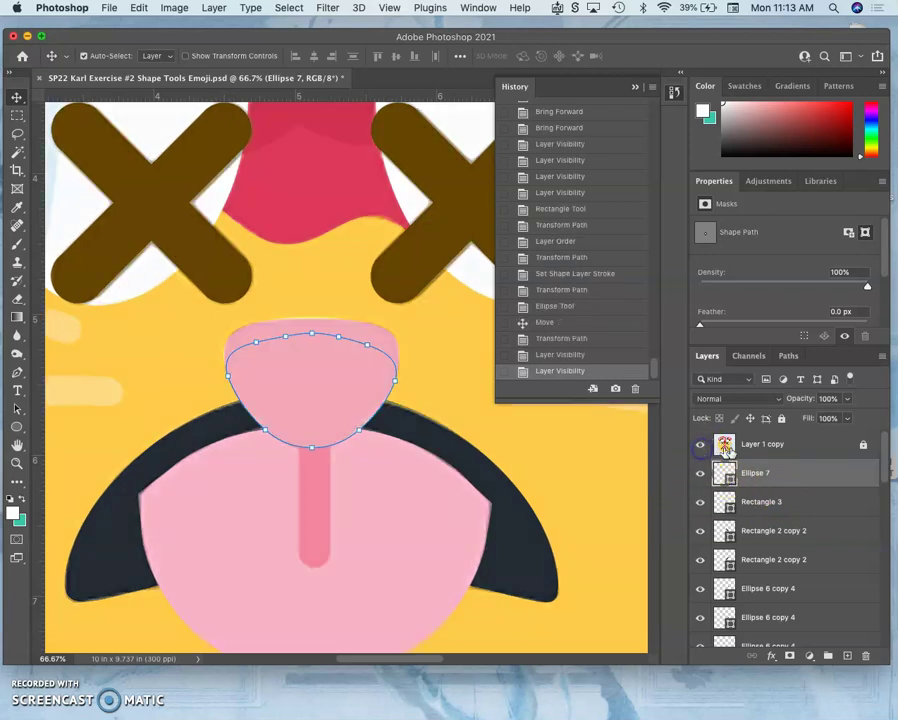
left_click(700, 444)
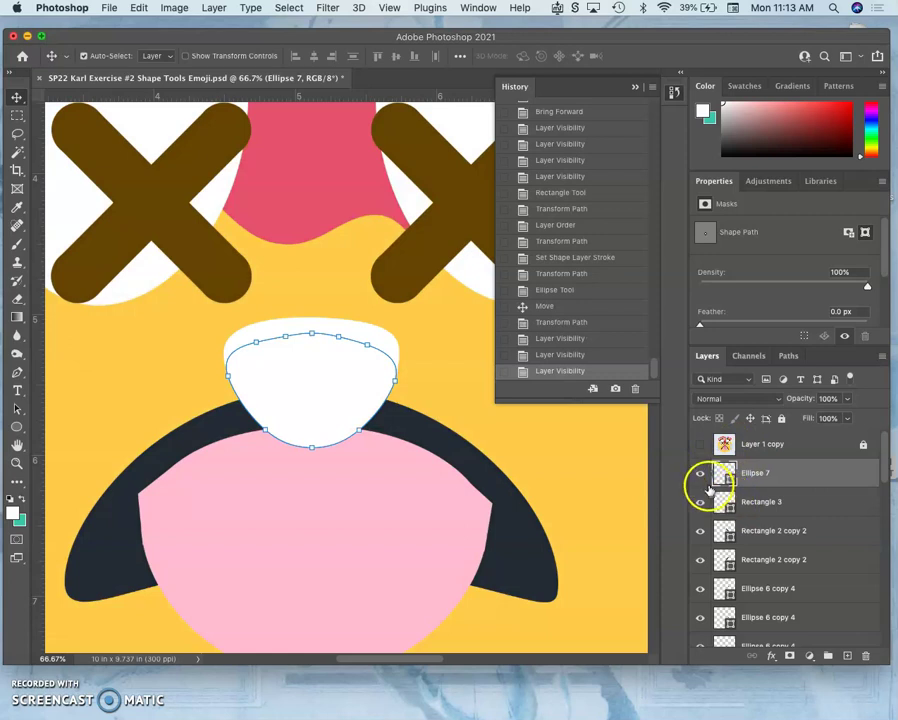
left_click(700, 444)
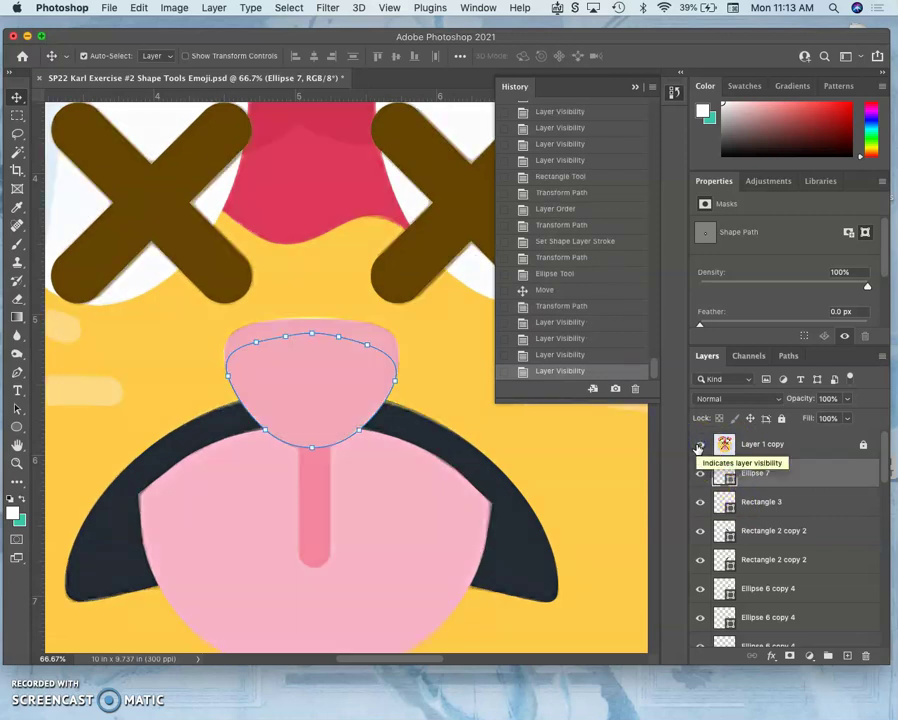
Step: Select Layer 1 copy, unlock it, and bring up its opacity setting
left_click(732, 440)
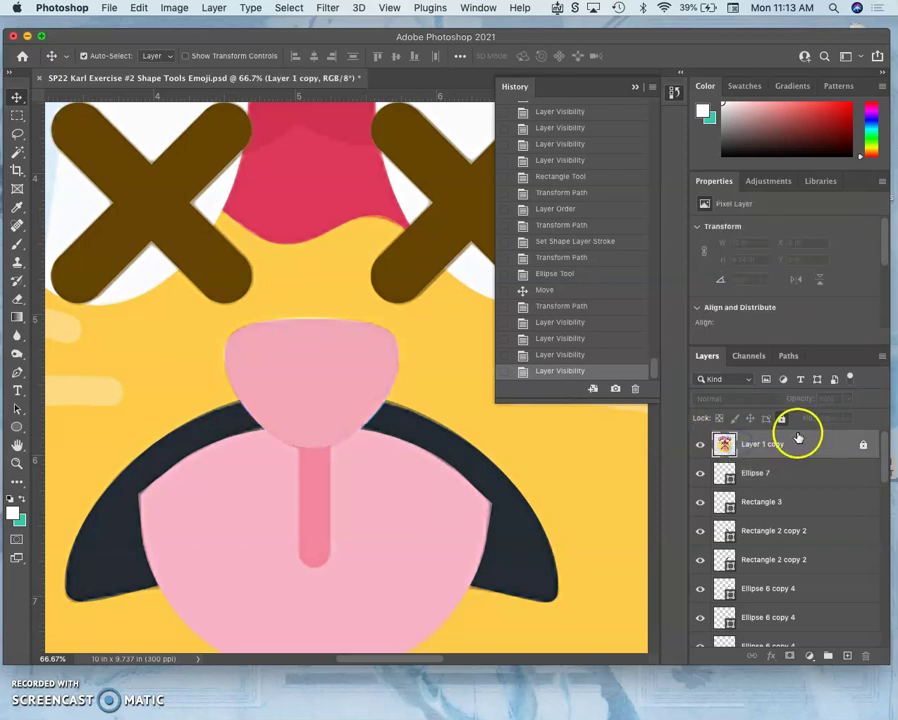
left_click(784, 419)
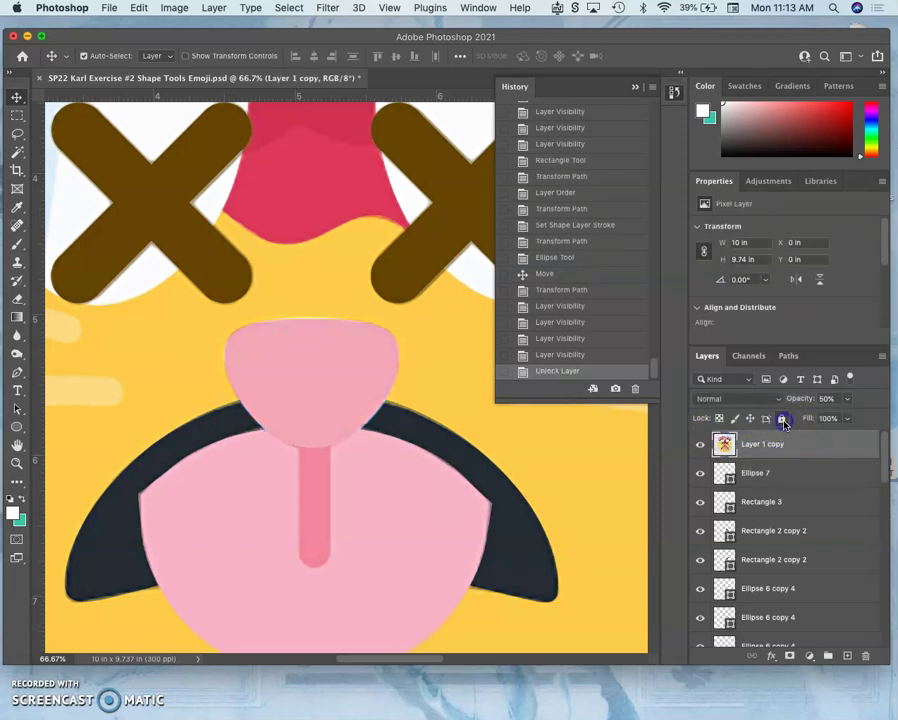
left_click(848, 399)
Step: Raise the reference layer to 100% opacity and sample the tongue's pink with the Eyedropper
left_click_drag(844, 418, 879, 417)
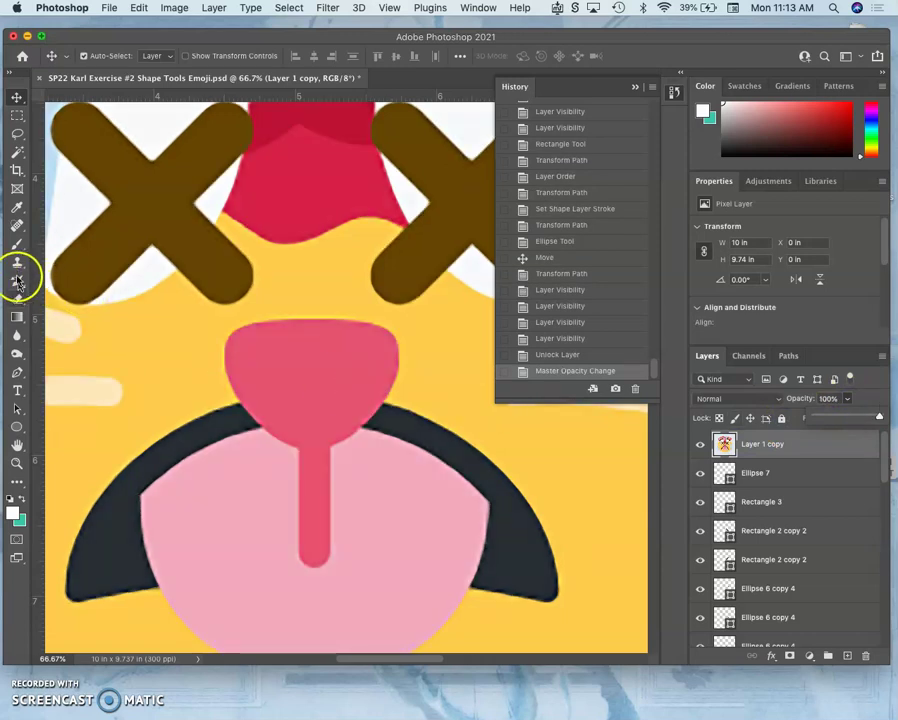
left_click(17, 208)
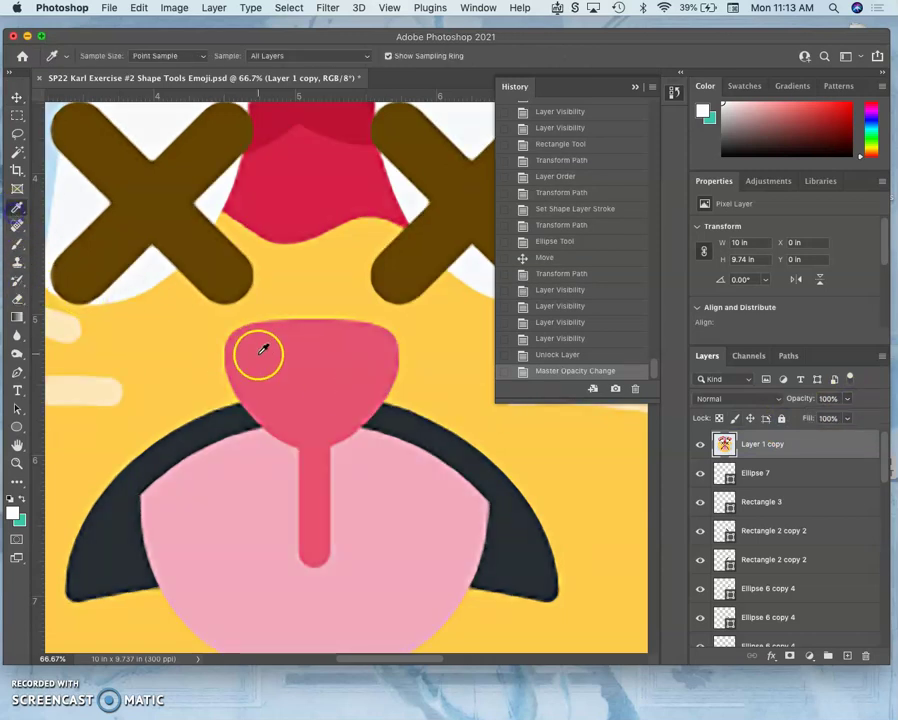
left_click(297, 374)
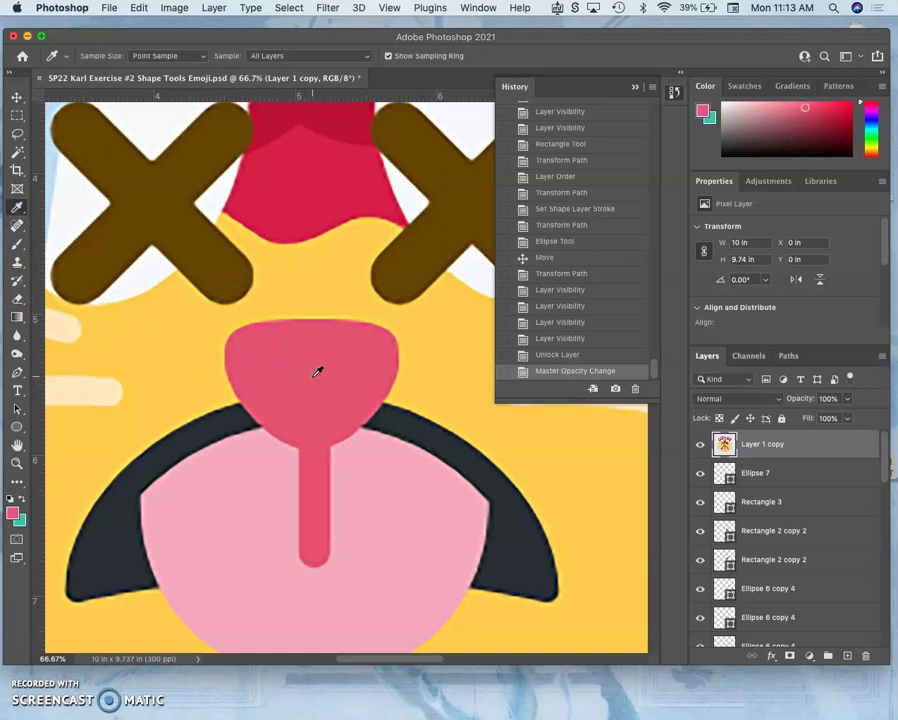
Step: Return Layer 1 copy to 50% opacity, lock it, and select Ellipse 7
left_click(846, 399)
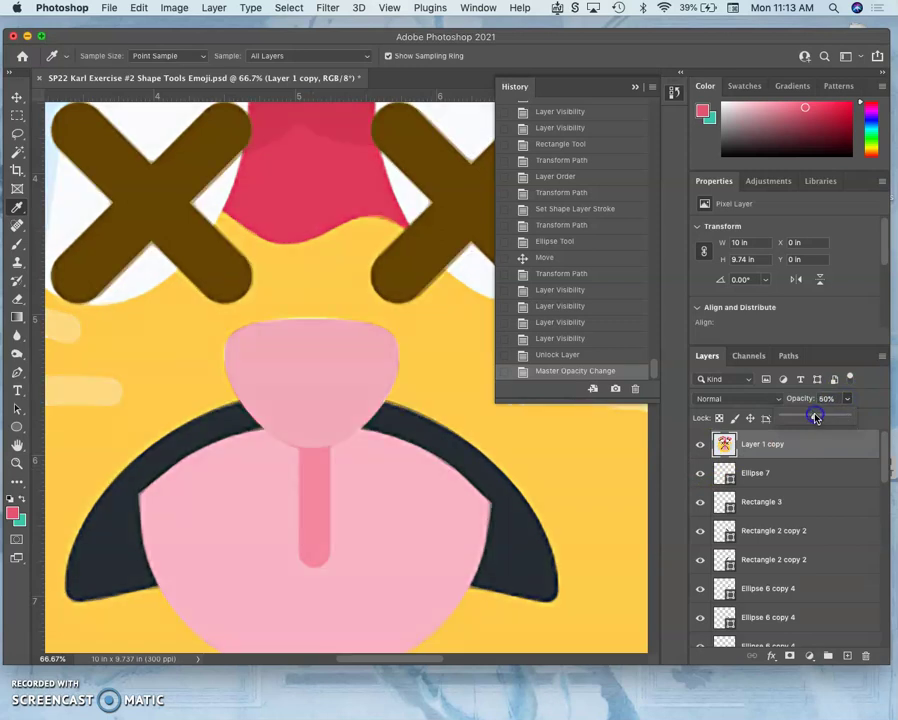
left_click(779, 475)
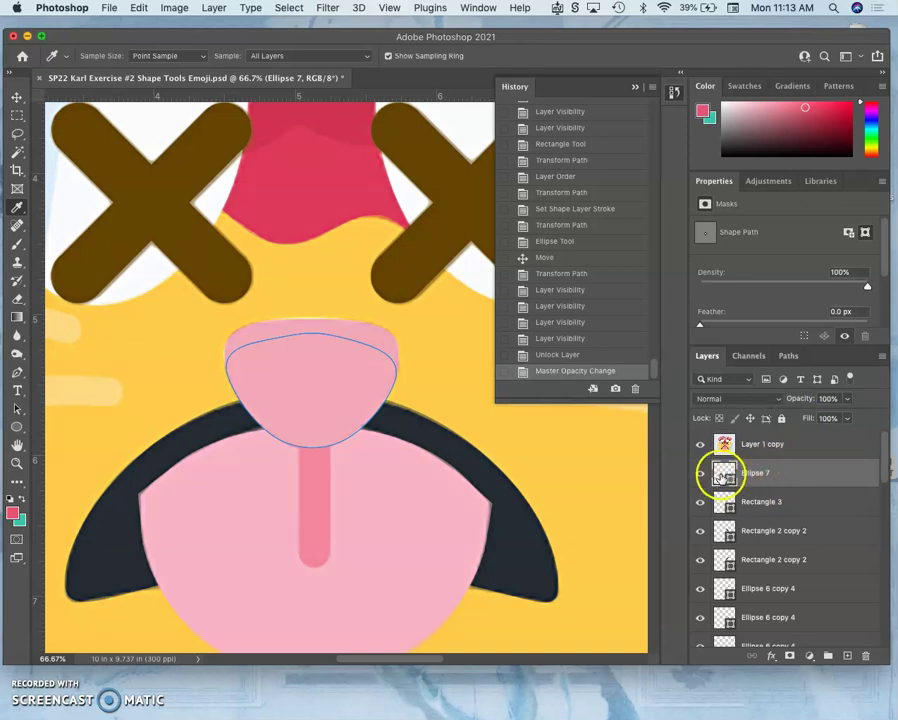
left_click(742, 447)
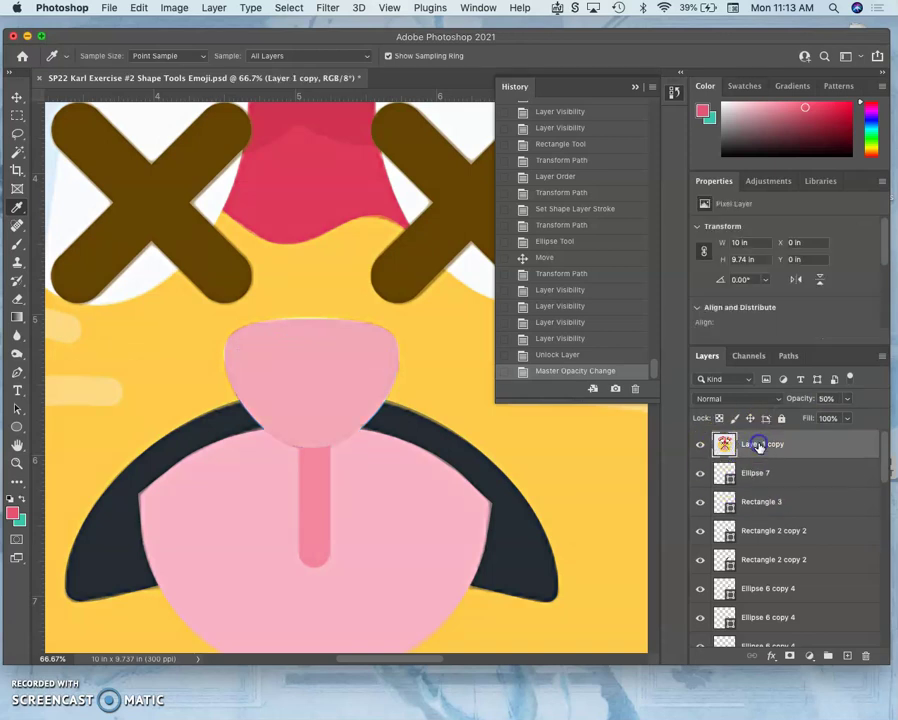
left_click(781, 418)
left_click(762, 472)
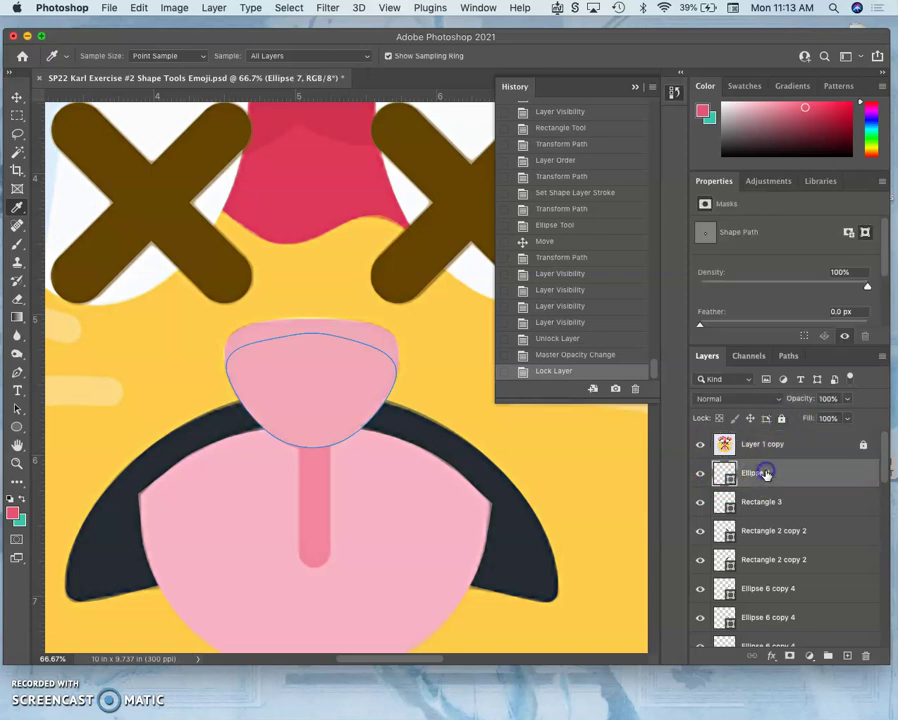
Step: Fill Ellipse 7 with the sampled pink #e55370
double_click(724, 474)
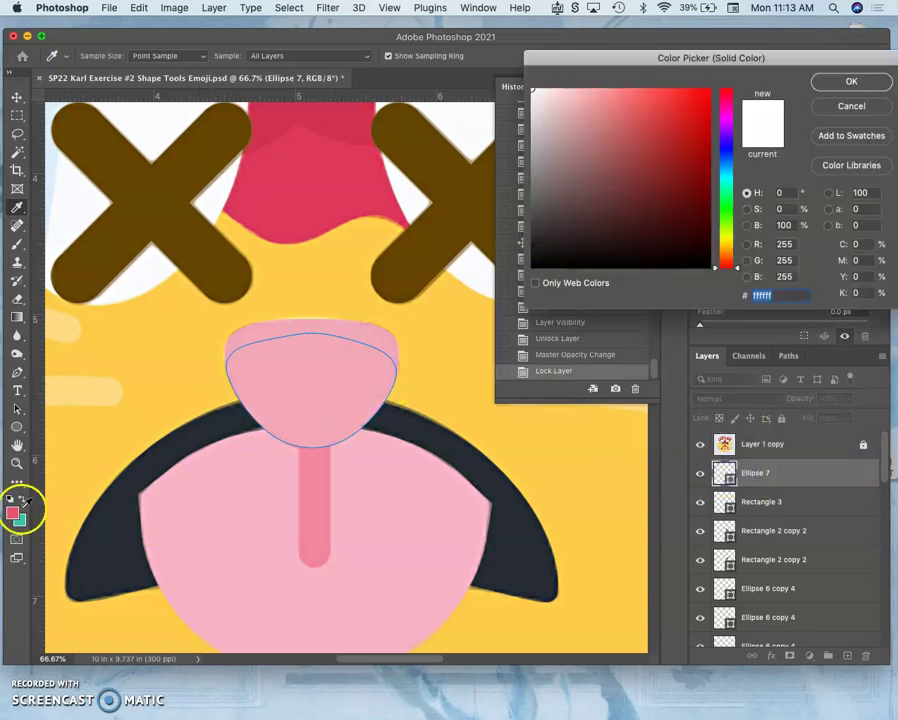
left_click(16, 512)
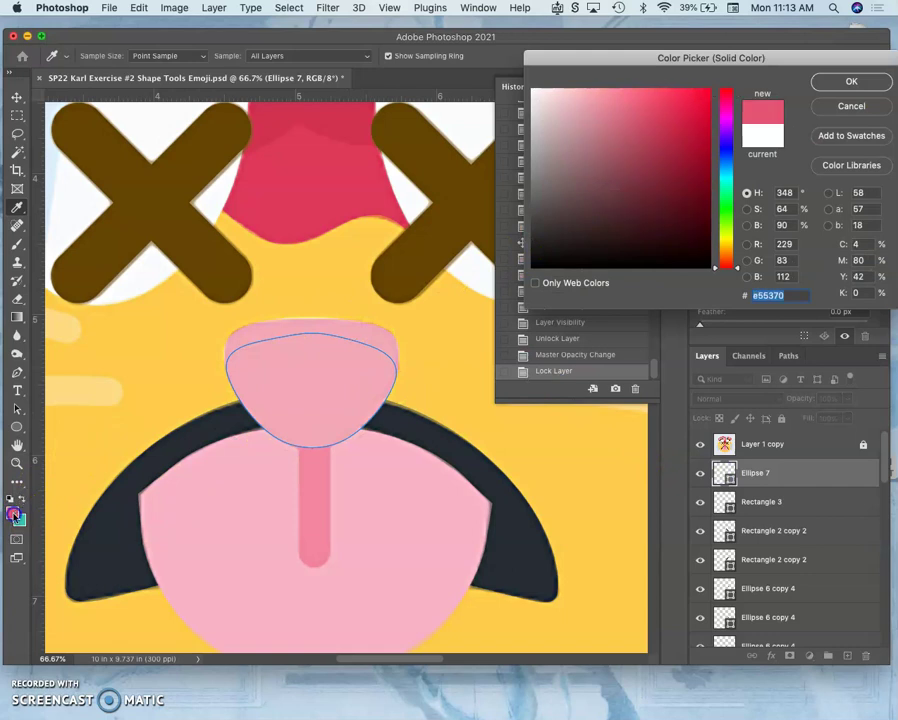
left_click(853, 84)
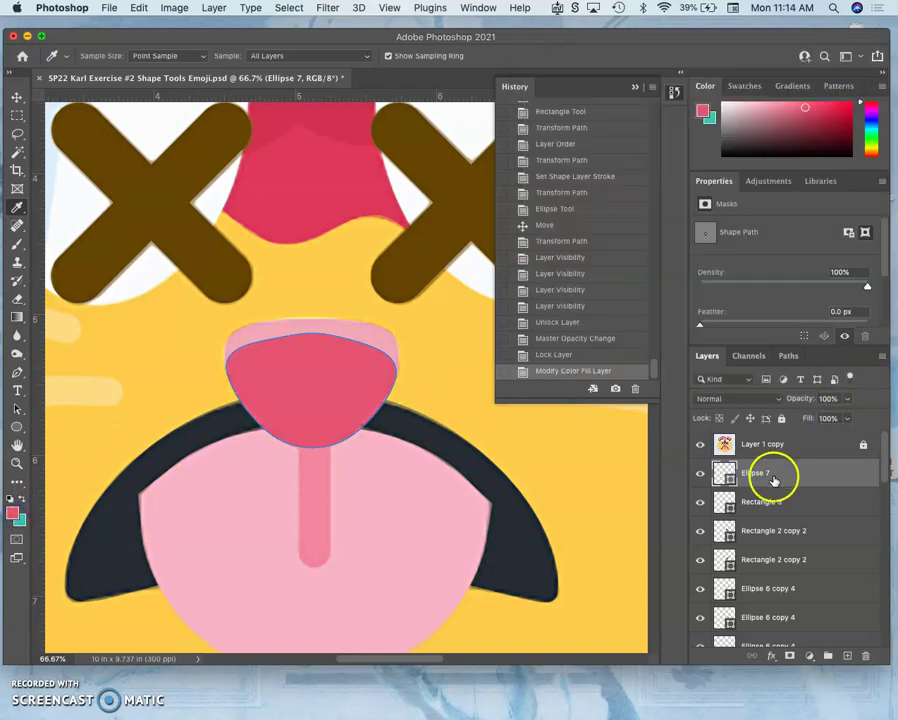
Step: Give Rectangle 3's center line the same tongue pink, then check it against the reference
double_click(720, 501)
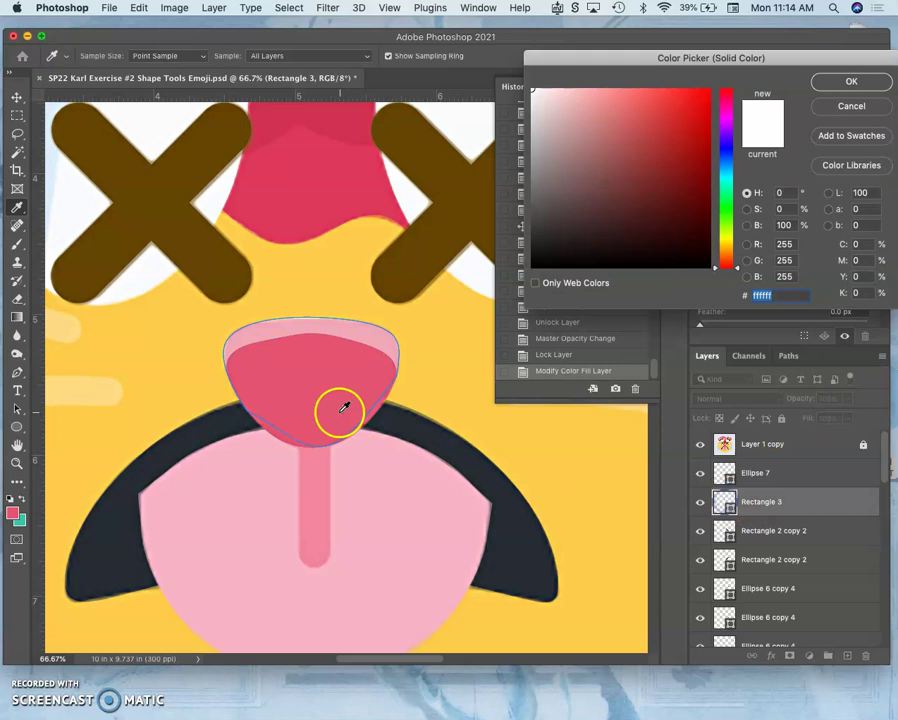
left_click(314, 398)
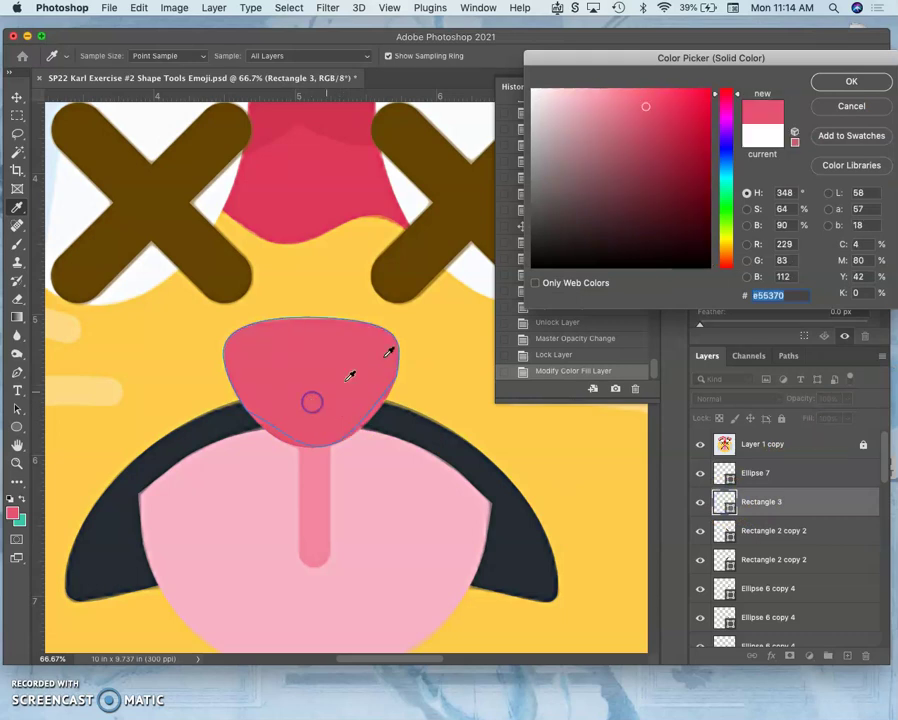
left_click(853, 82)
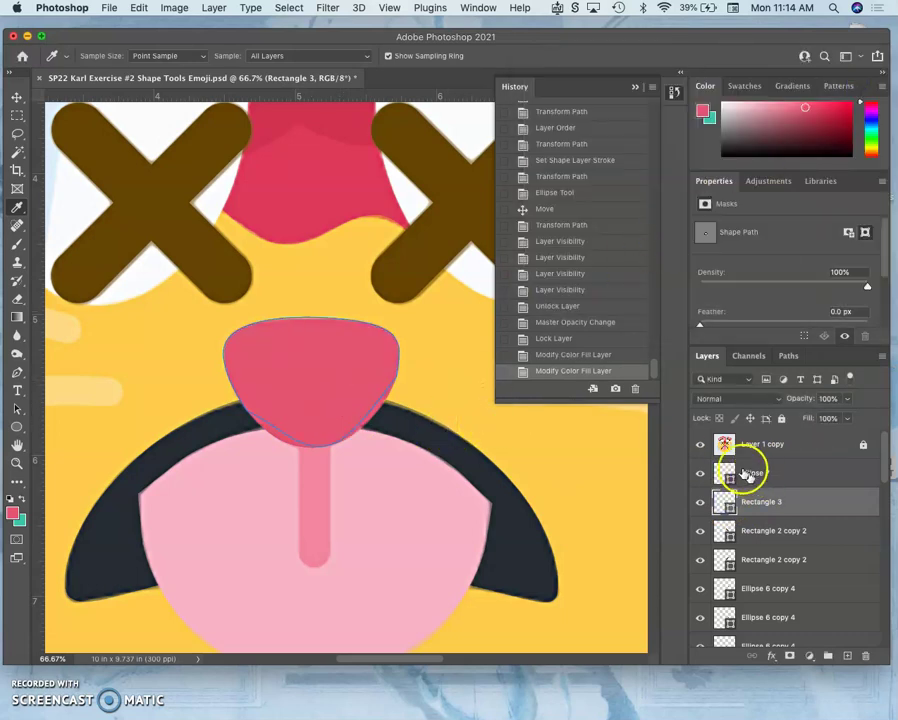
left_click(700, 446)
left_click(700, 446)
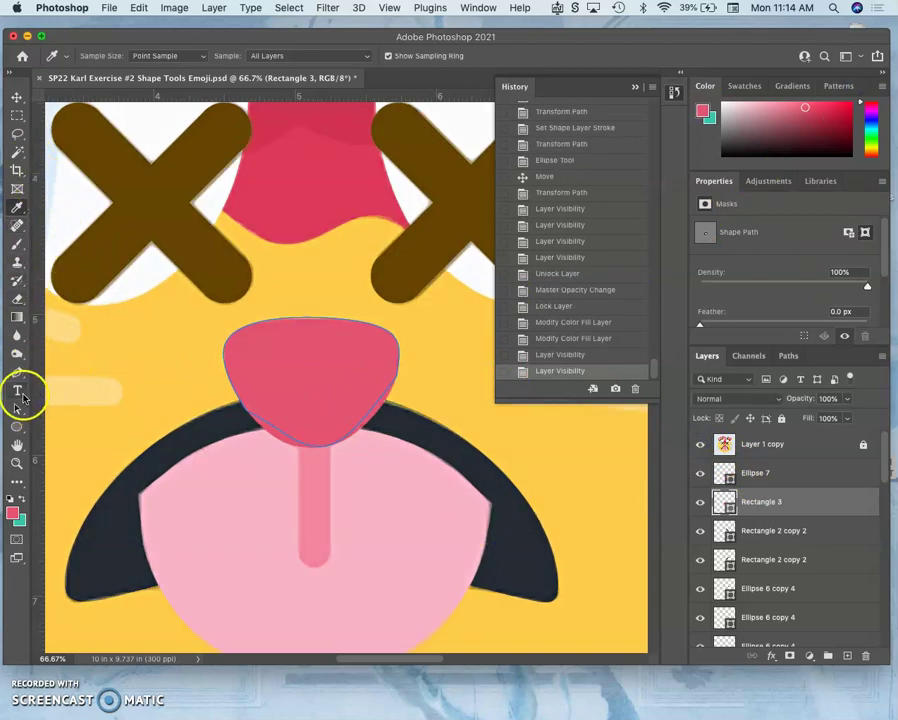
Step: Draw a small 63 × 63 px circle at the bottom end of the tongue's center line
left_click(16, 427)
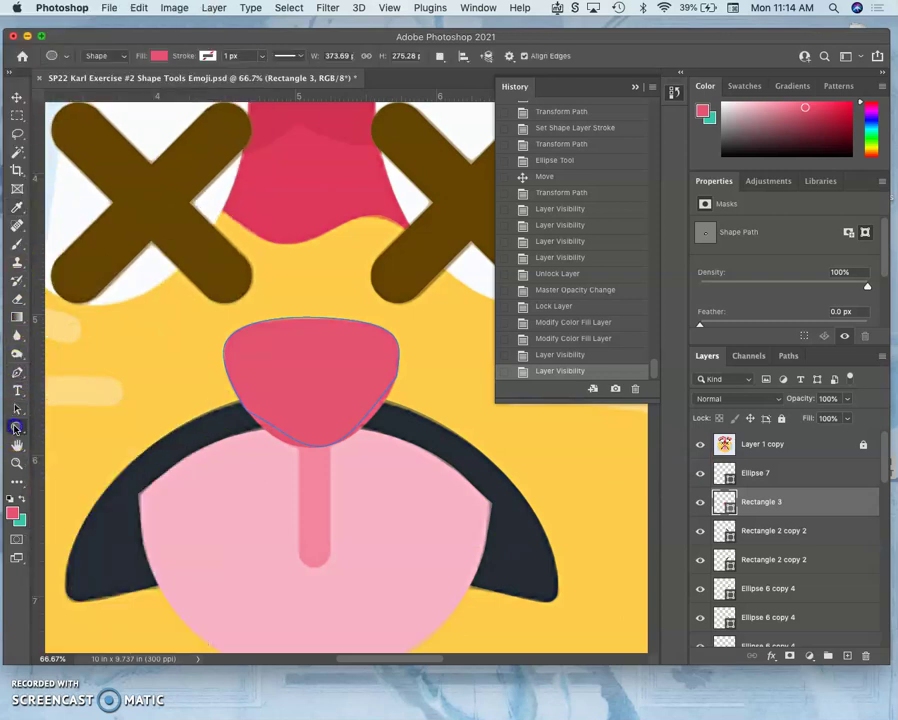
left_click(17, 428)
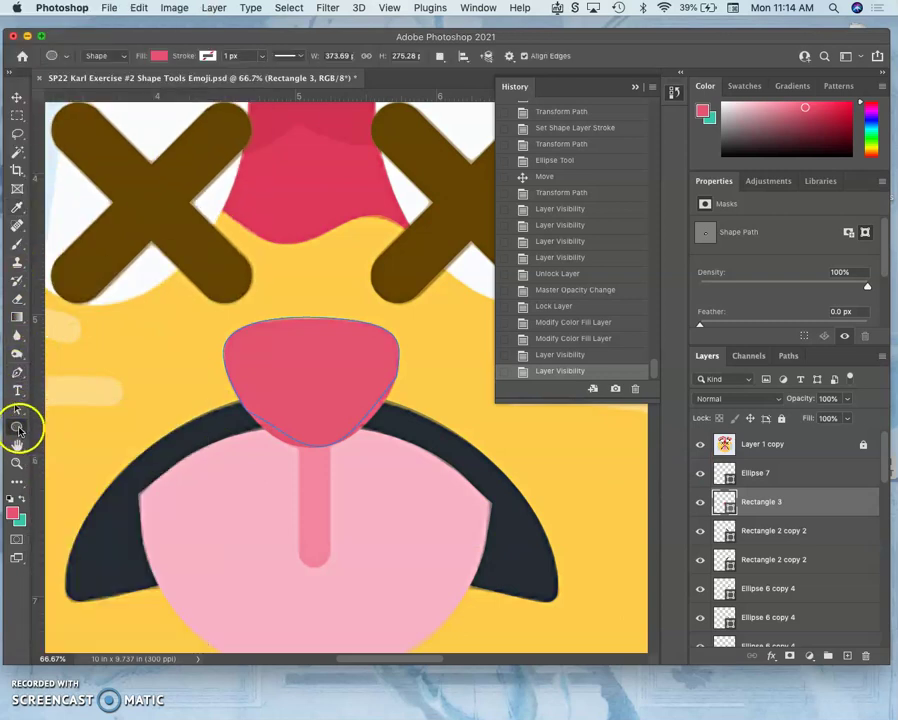
scroll(183, 432, "down", 5)
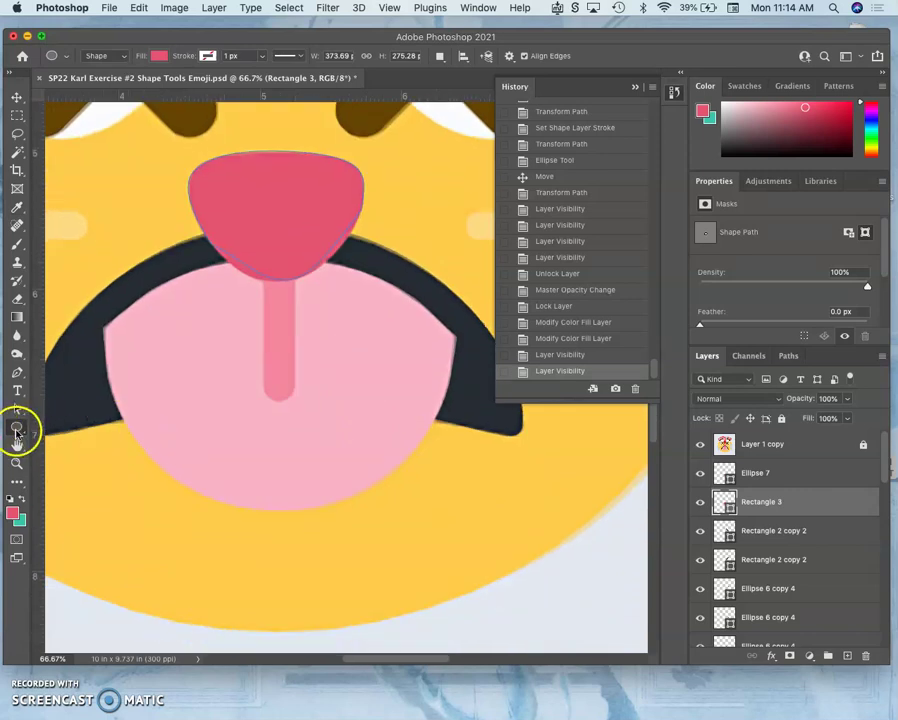
left_click(784, 472)
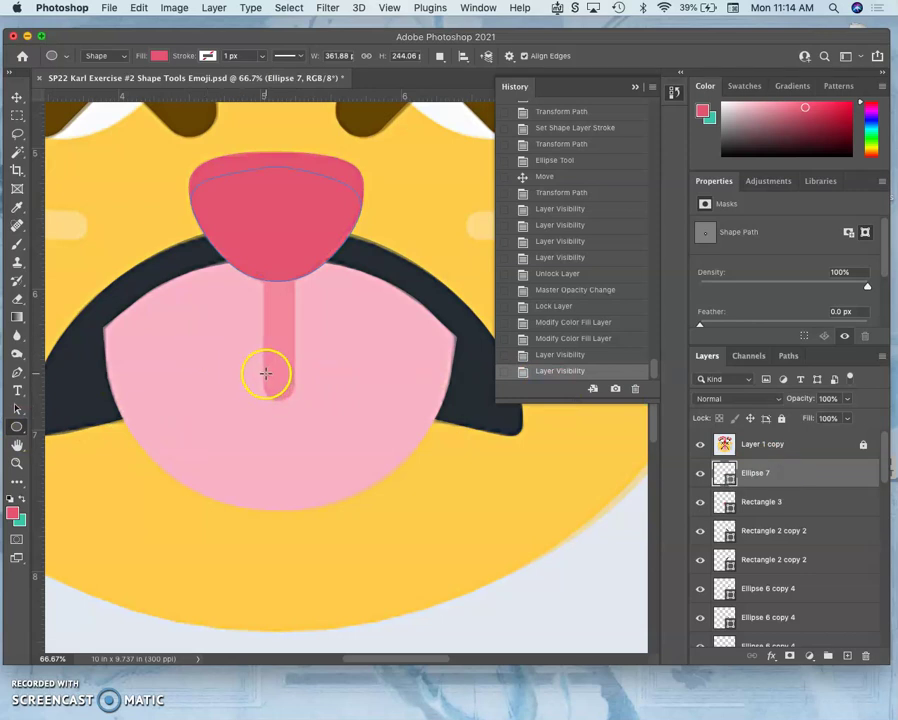
left_click_drag(265, 374, 301, 404)
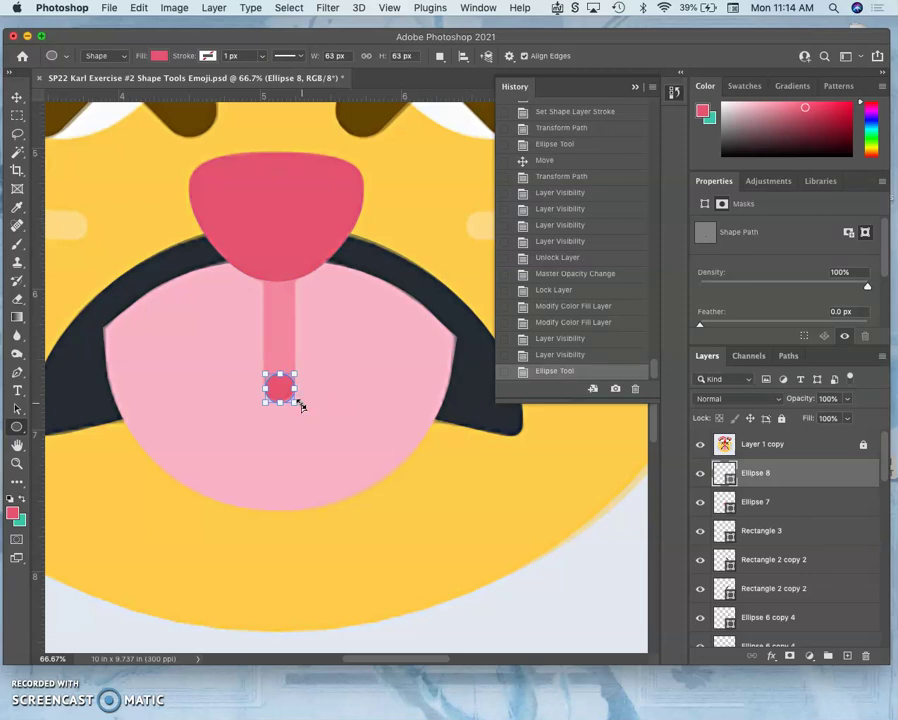
Step: Zoom in and nudge the circle to center it under the line
key("super+equal")
key("super+equal")
key("super+equal")
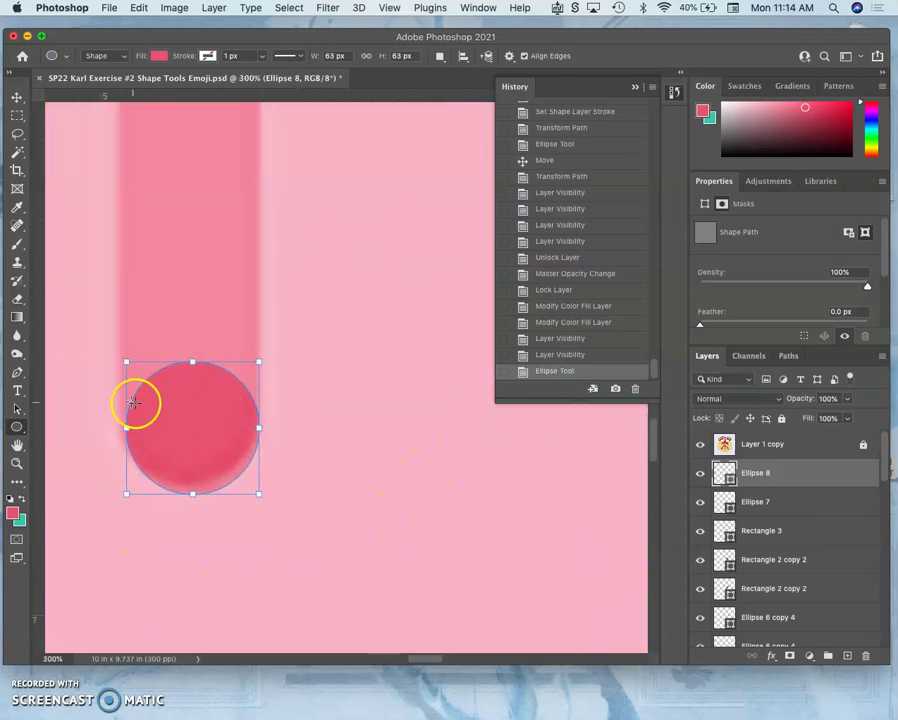
left_click(17, 97)
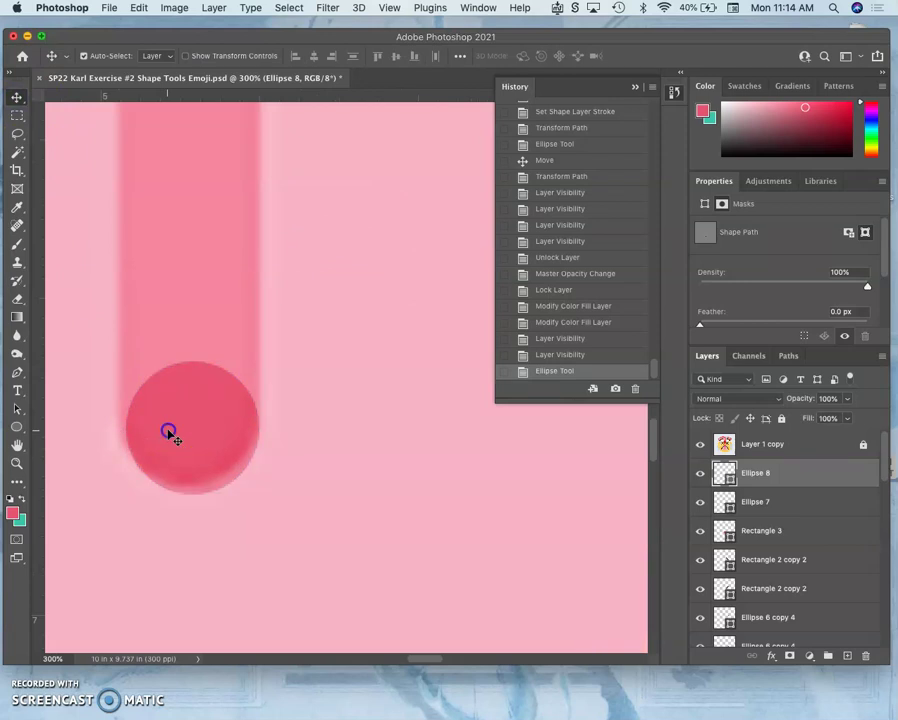
left_click_drag(168, 432, 164, 424)
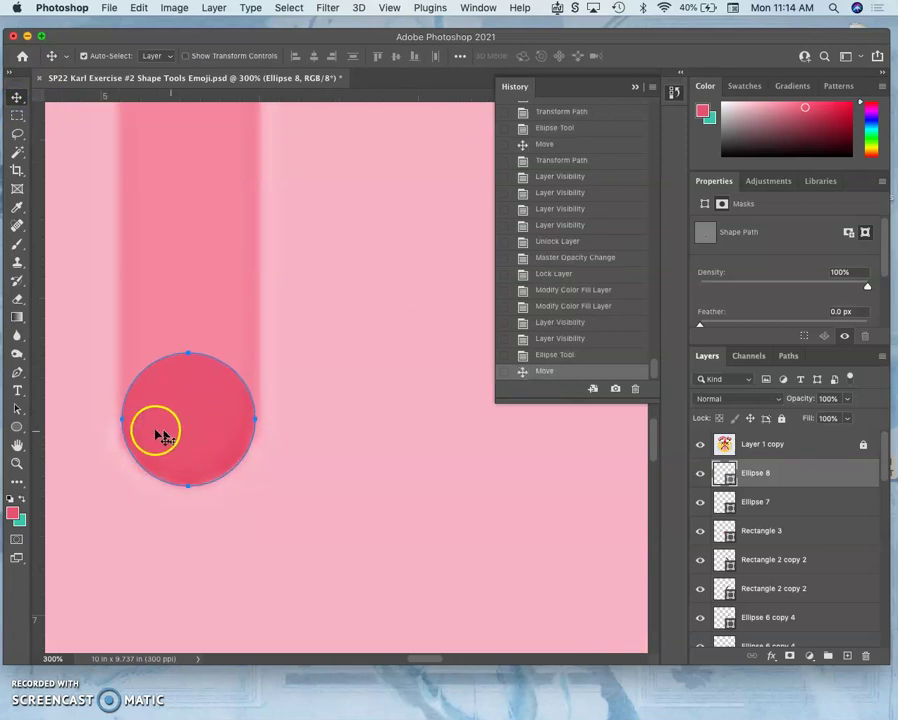
left_click(16, 427)
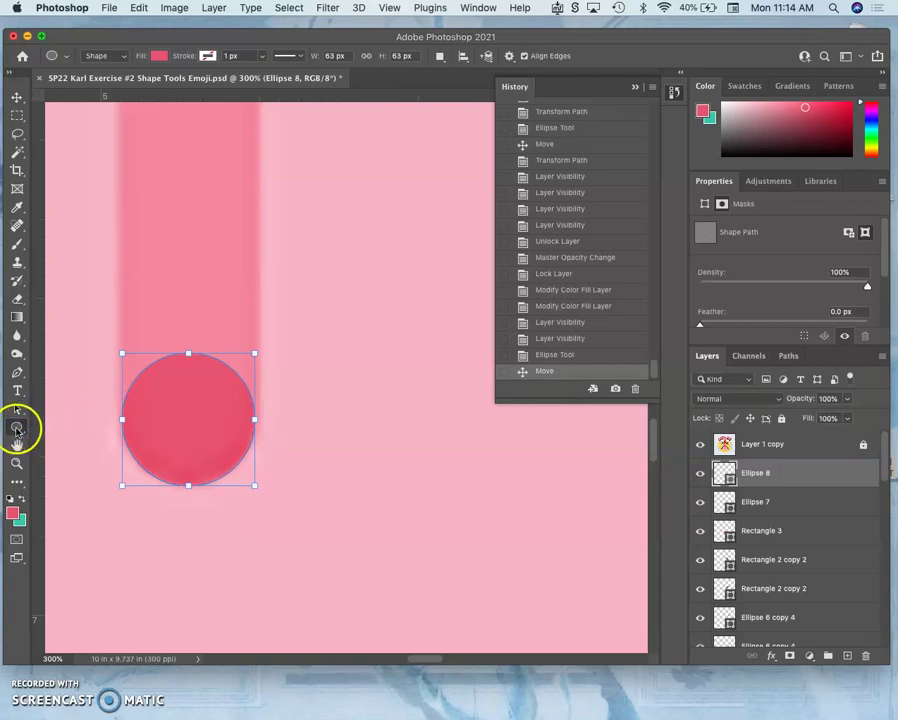
left_click(17, 426)
Step: Draw a 61 × 274 px pink rectangle matching the circle's width, stretched up to the nose
left_click(56, 428)
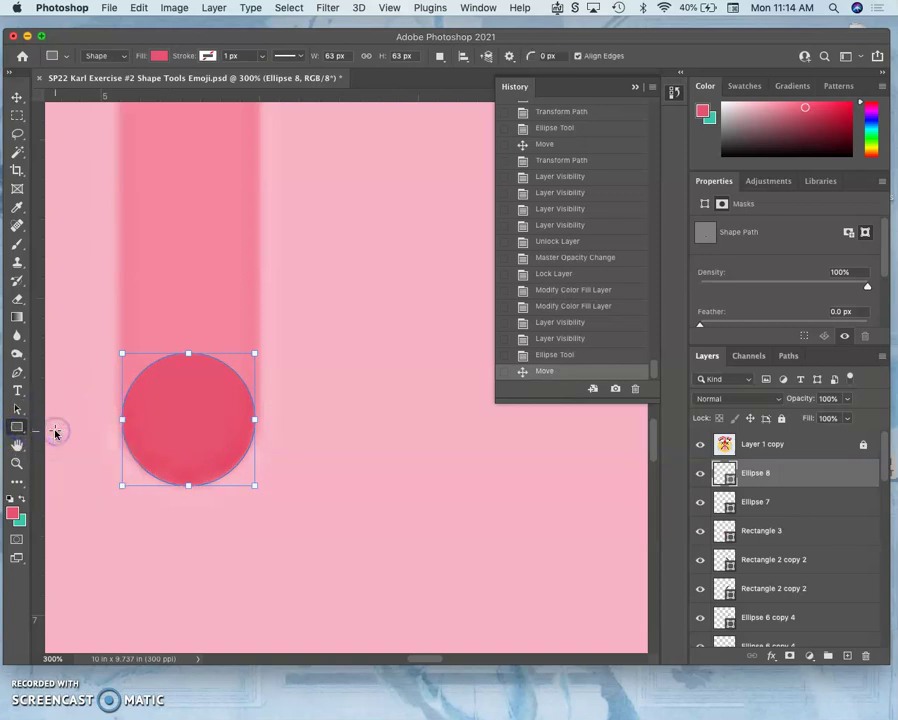
left_click_drag(119, 228, 253, 421)
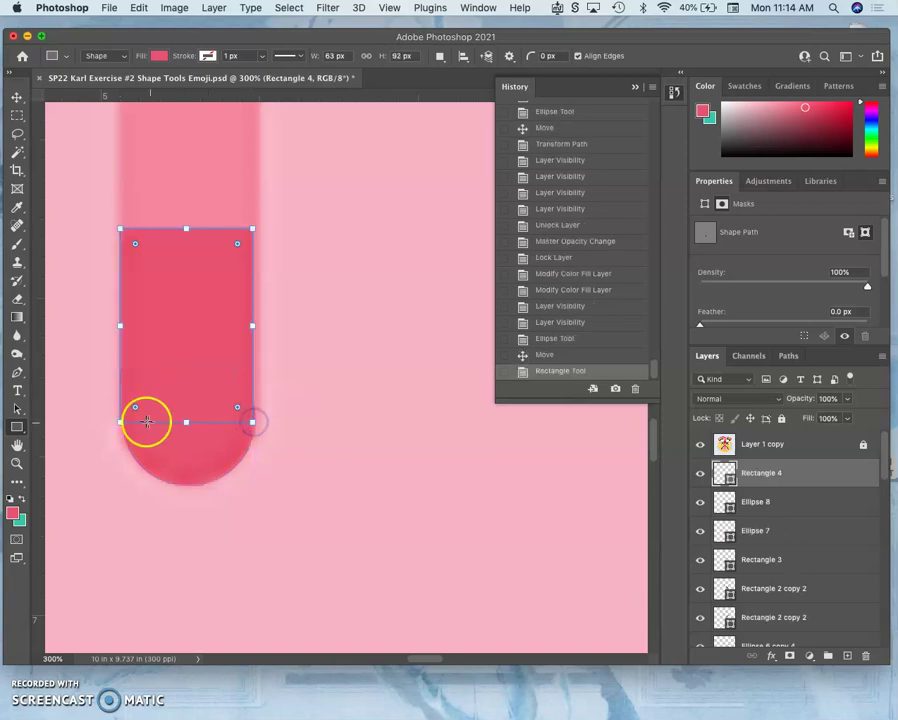
left_click_drag(122, 422, 124, 421)
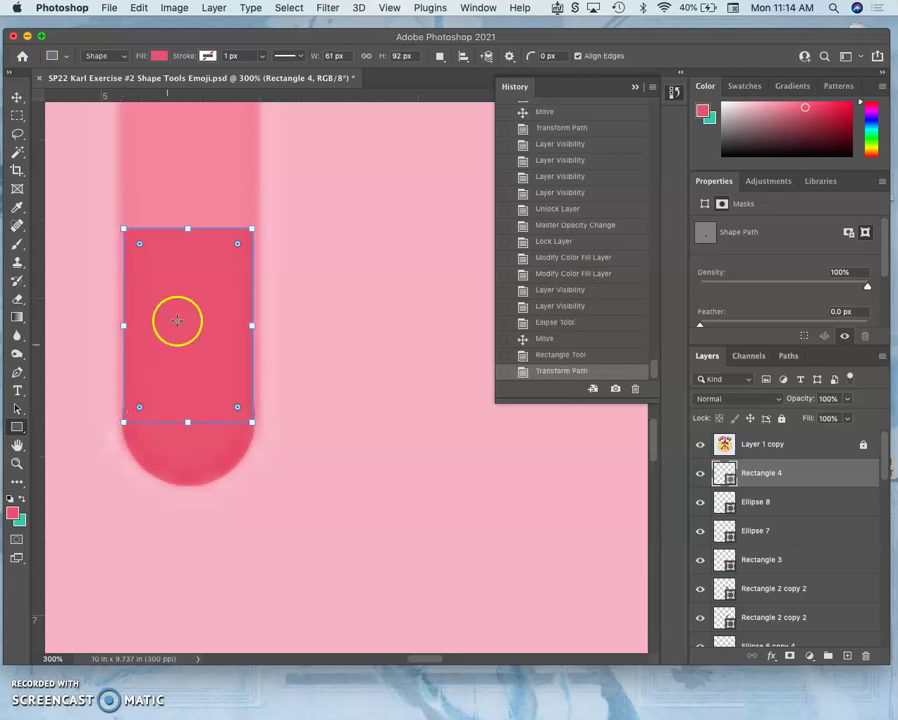
scroll(201, 260, "up", 4)
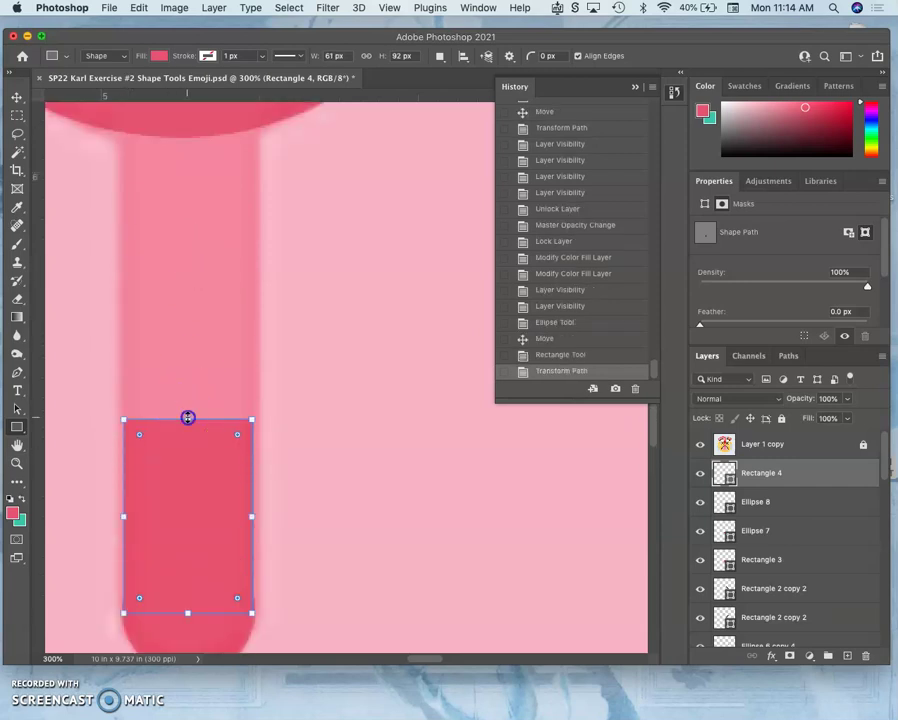
left_click_drag(187, 418, 187, 95)
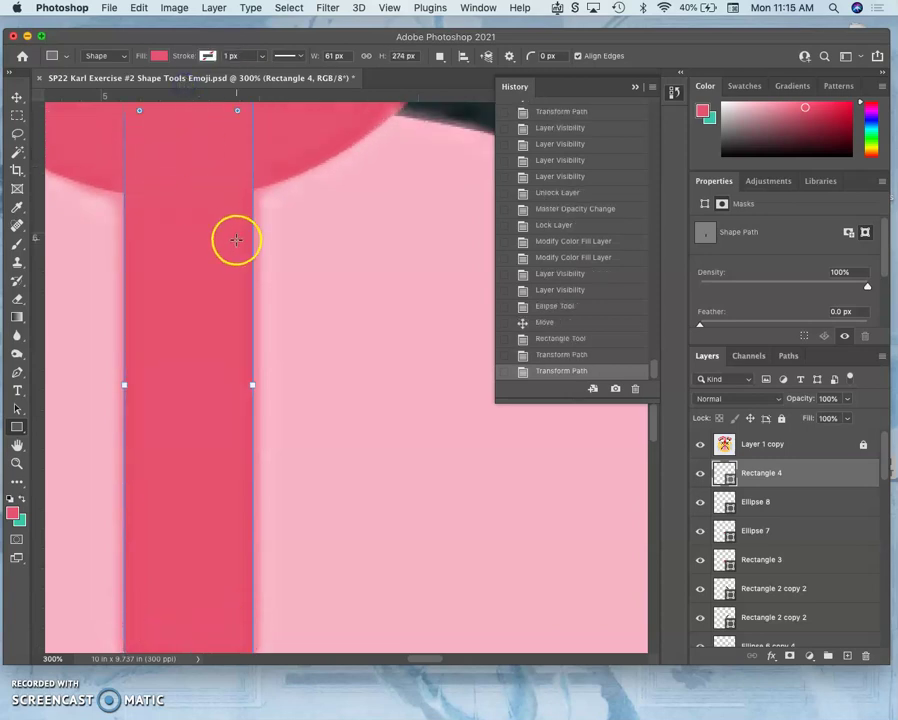
key("super+minus")
key("super+minus")
key("super+minus")
key("super+minus")
key("super+minus")
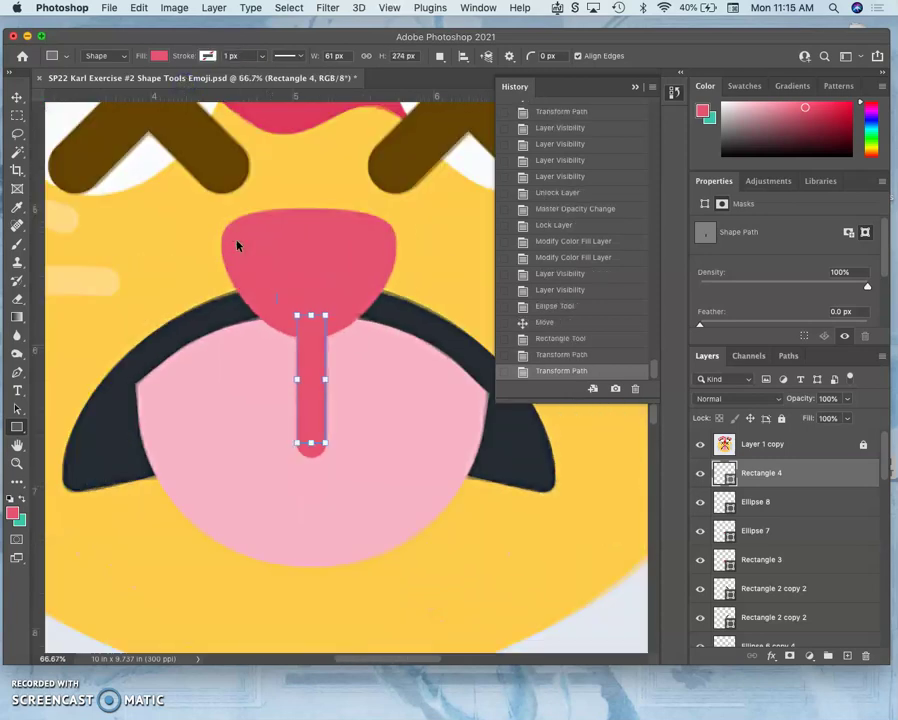
scroll(252, 310, "right", 3)
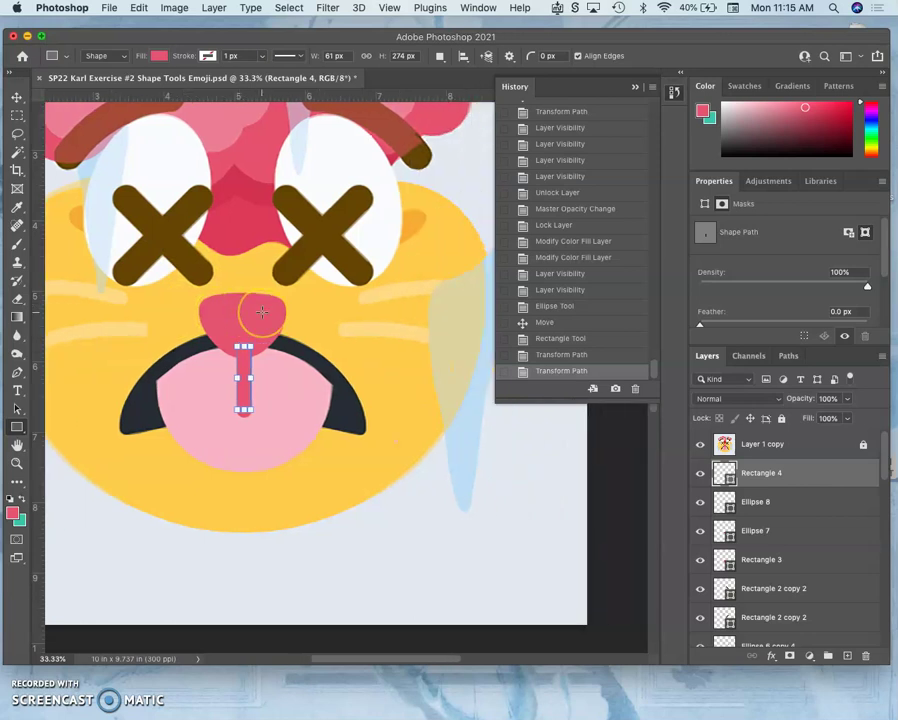
scroll(255, 310, "up", 3)
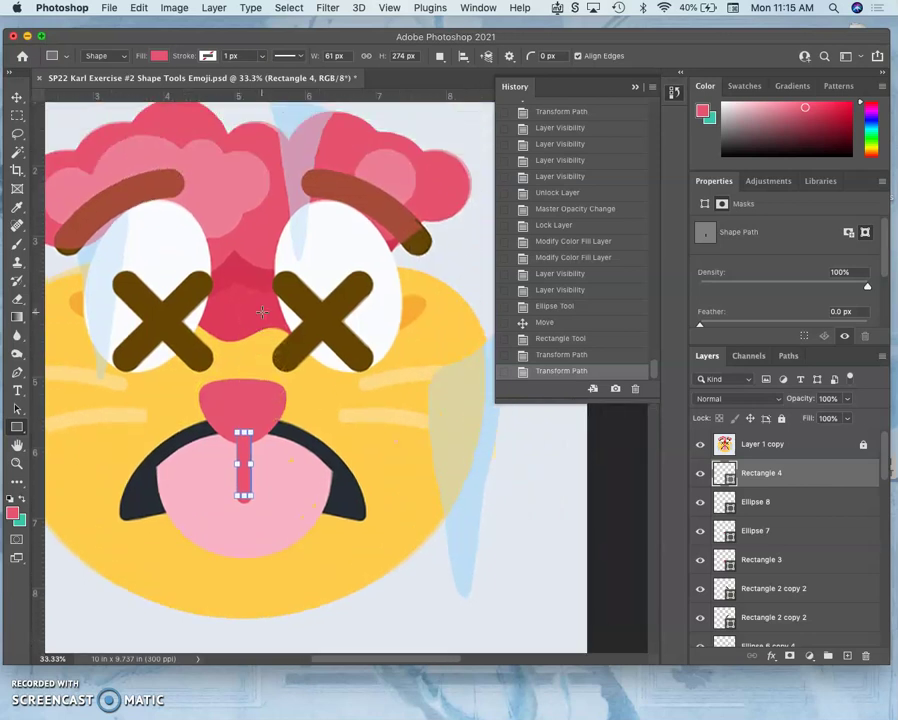
Step: Select the reference sketch layer and toggle it on and off to compare with the traced shapes
left_click(17, 133)
left_click(720, 446)
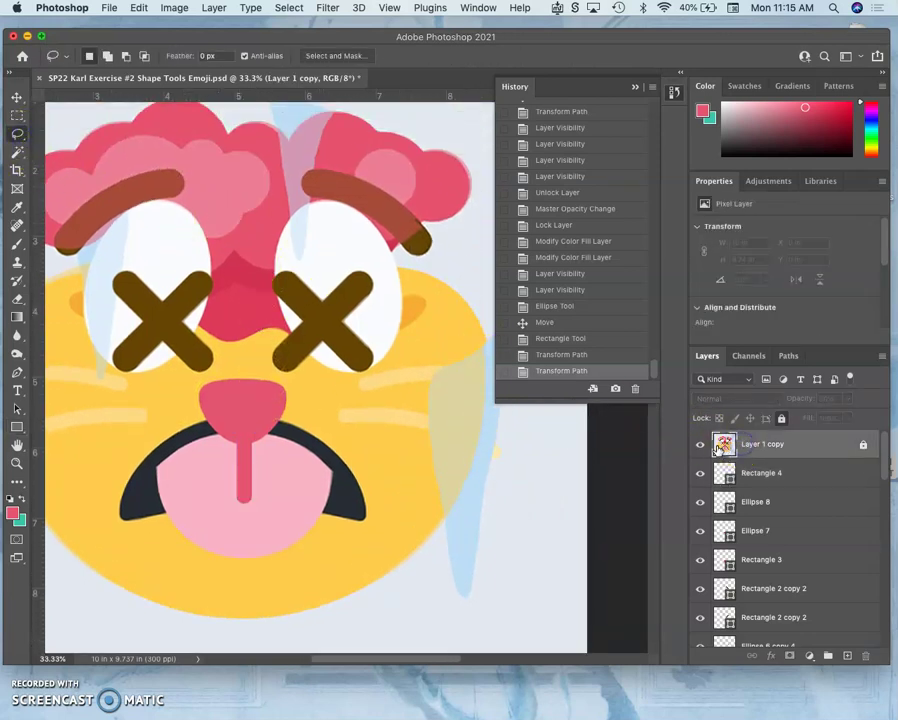
left_click(701, 446)
left_click(701, 446)
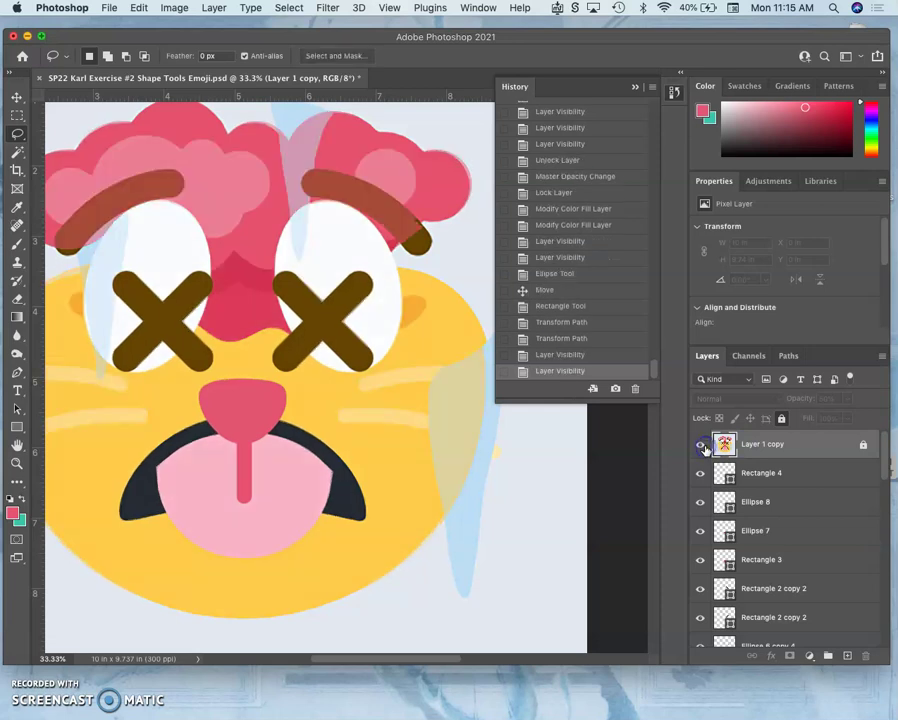
left_click(701, 446)
left_click(701, 446)
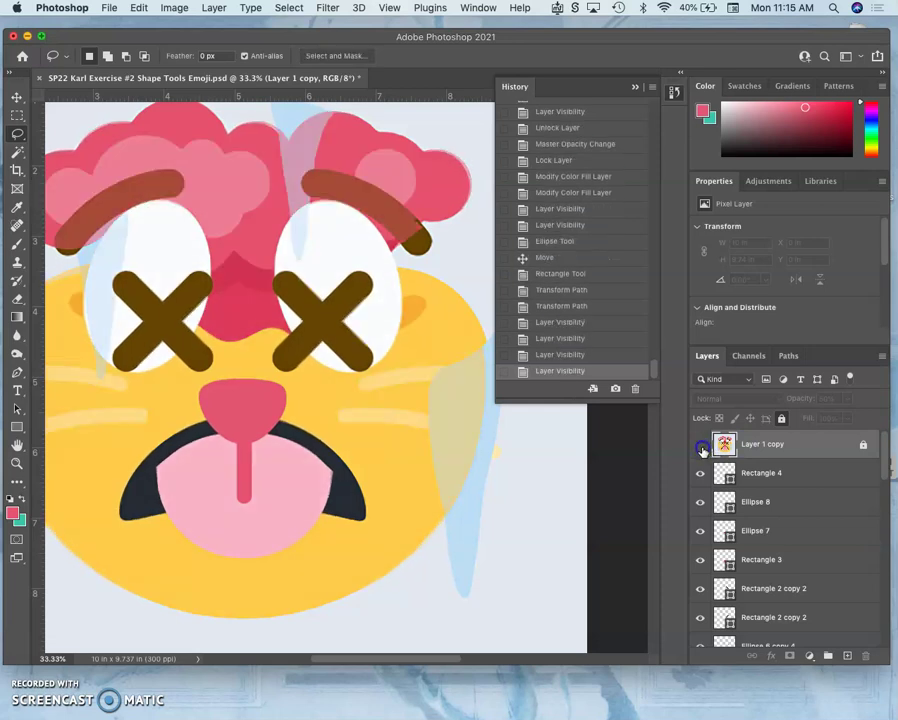
left_click(701, 446)
left_click(701, 446)
scroll(448, 433, "left", 5)
scroll(448, 433, "up", 2)
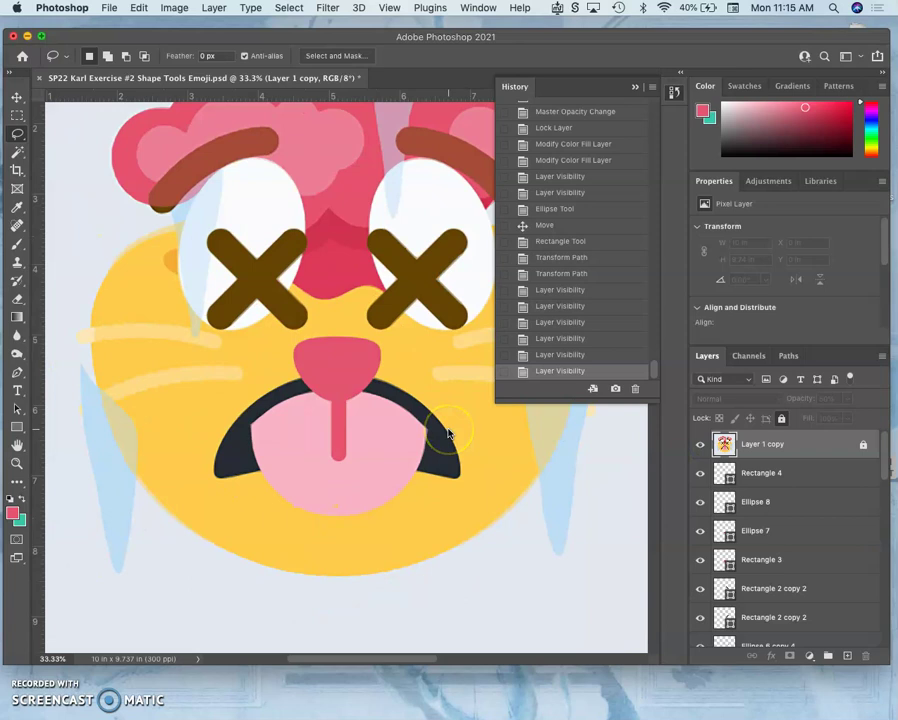
left_click(350, 431)
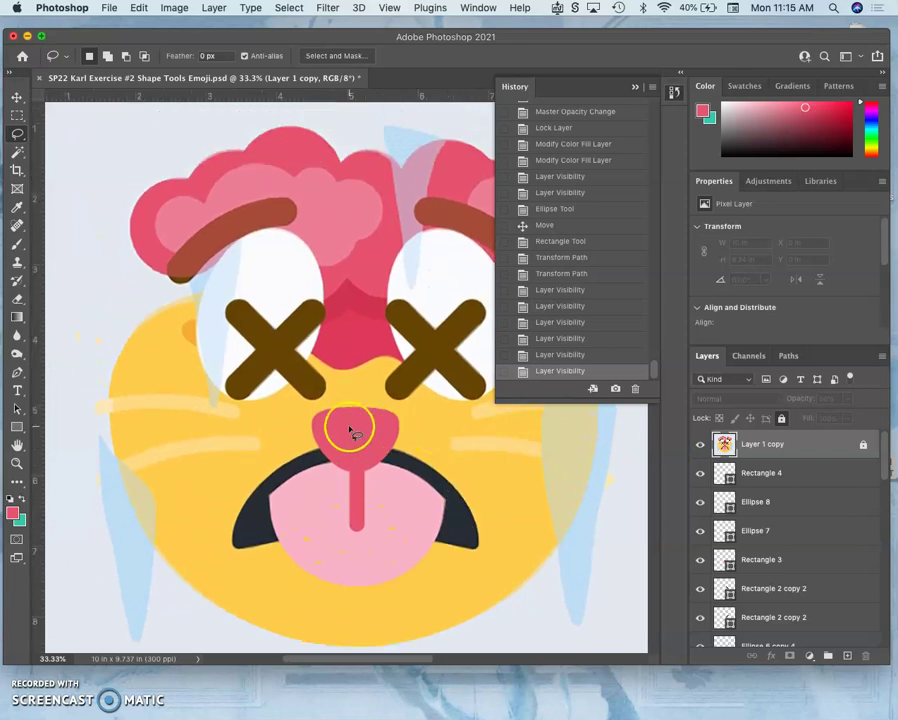
scroll(205, 455, "right", 5)
scroll(205, 455, "down", 2)
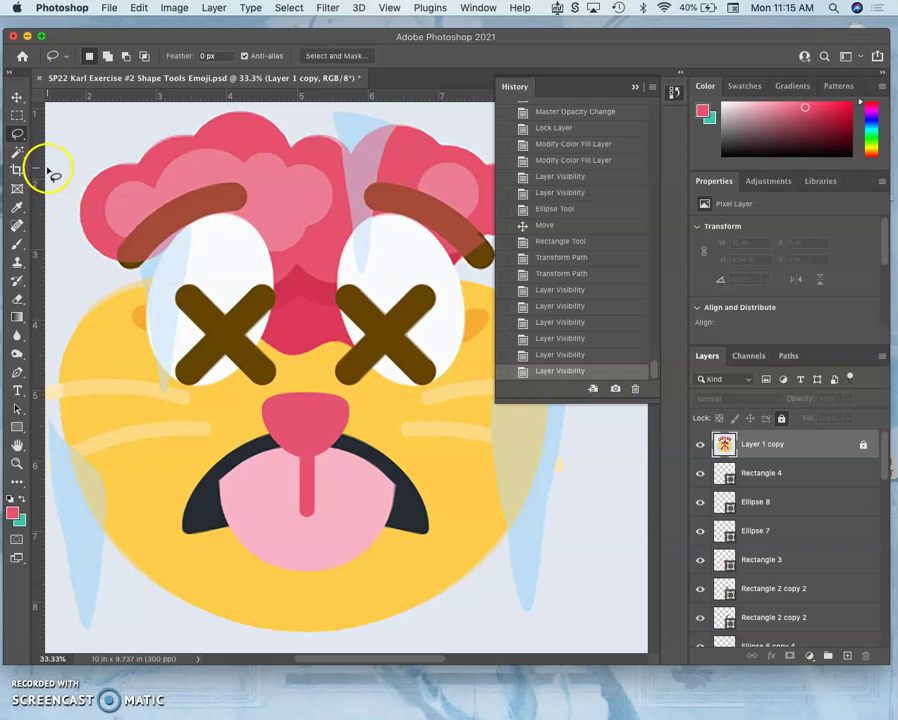
Step: Hide the reference overlay and select the left eye's X bar with the Move tool
left_click(17, 97)
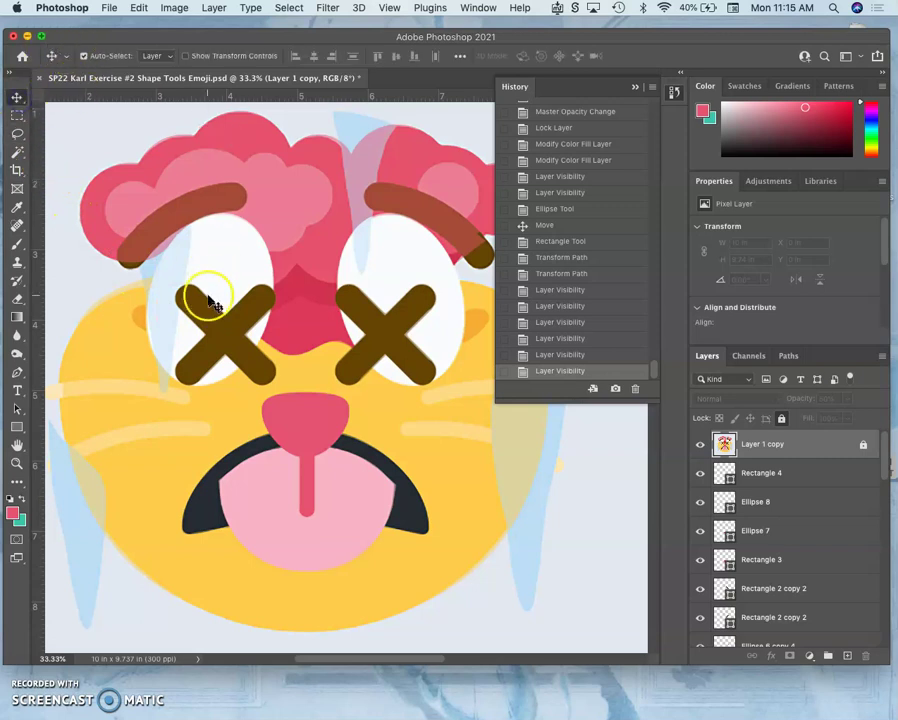
left_click(700, 445)
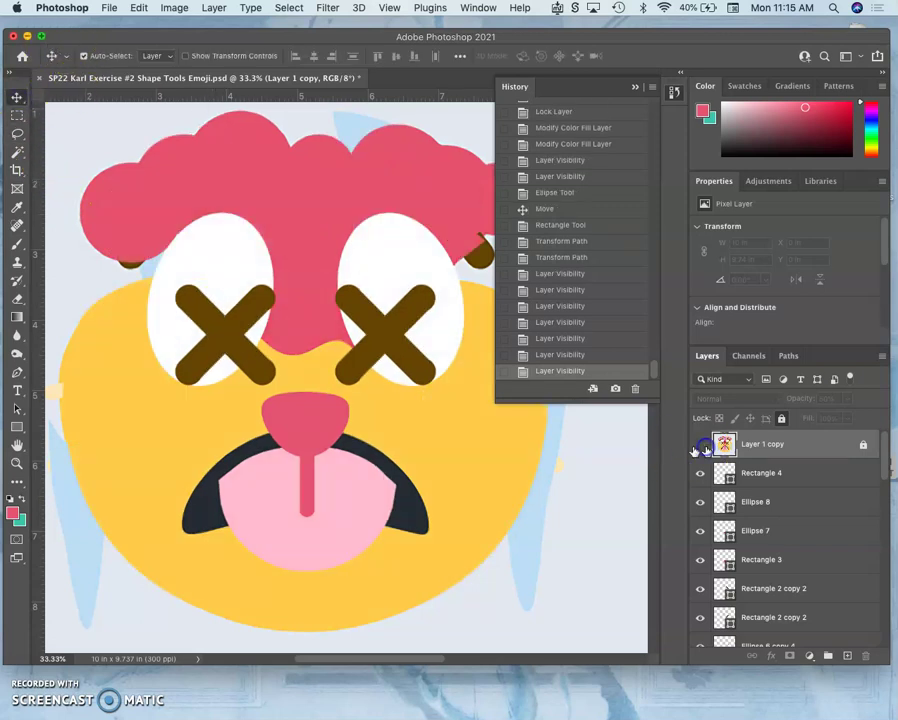
left_click(228, 331)
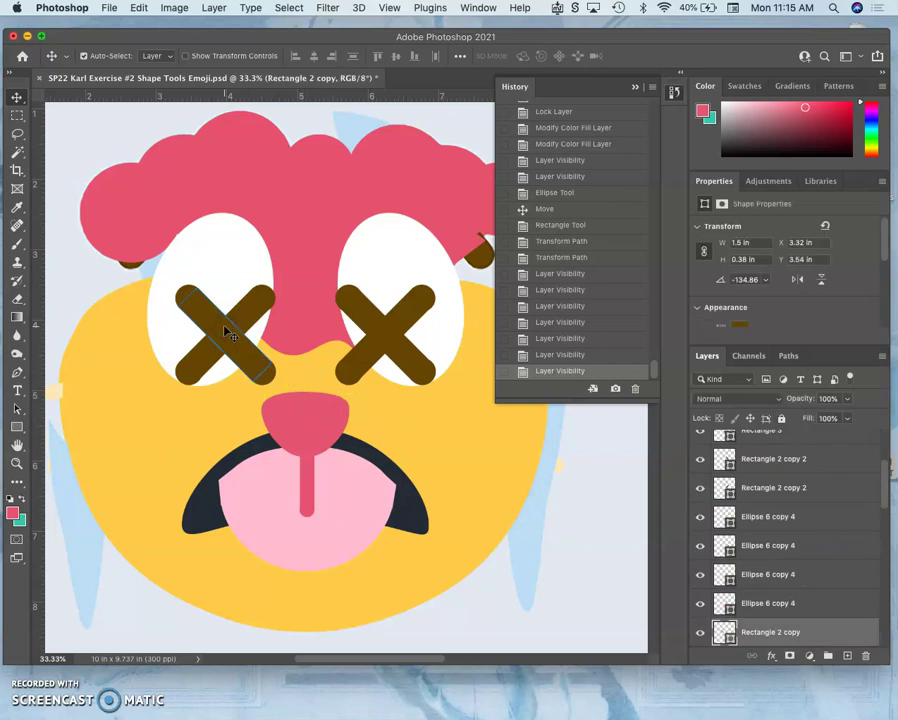